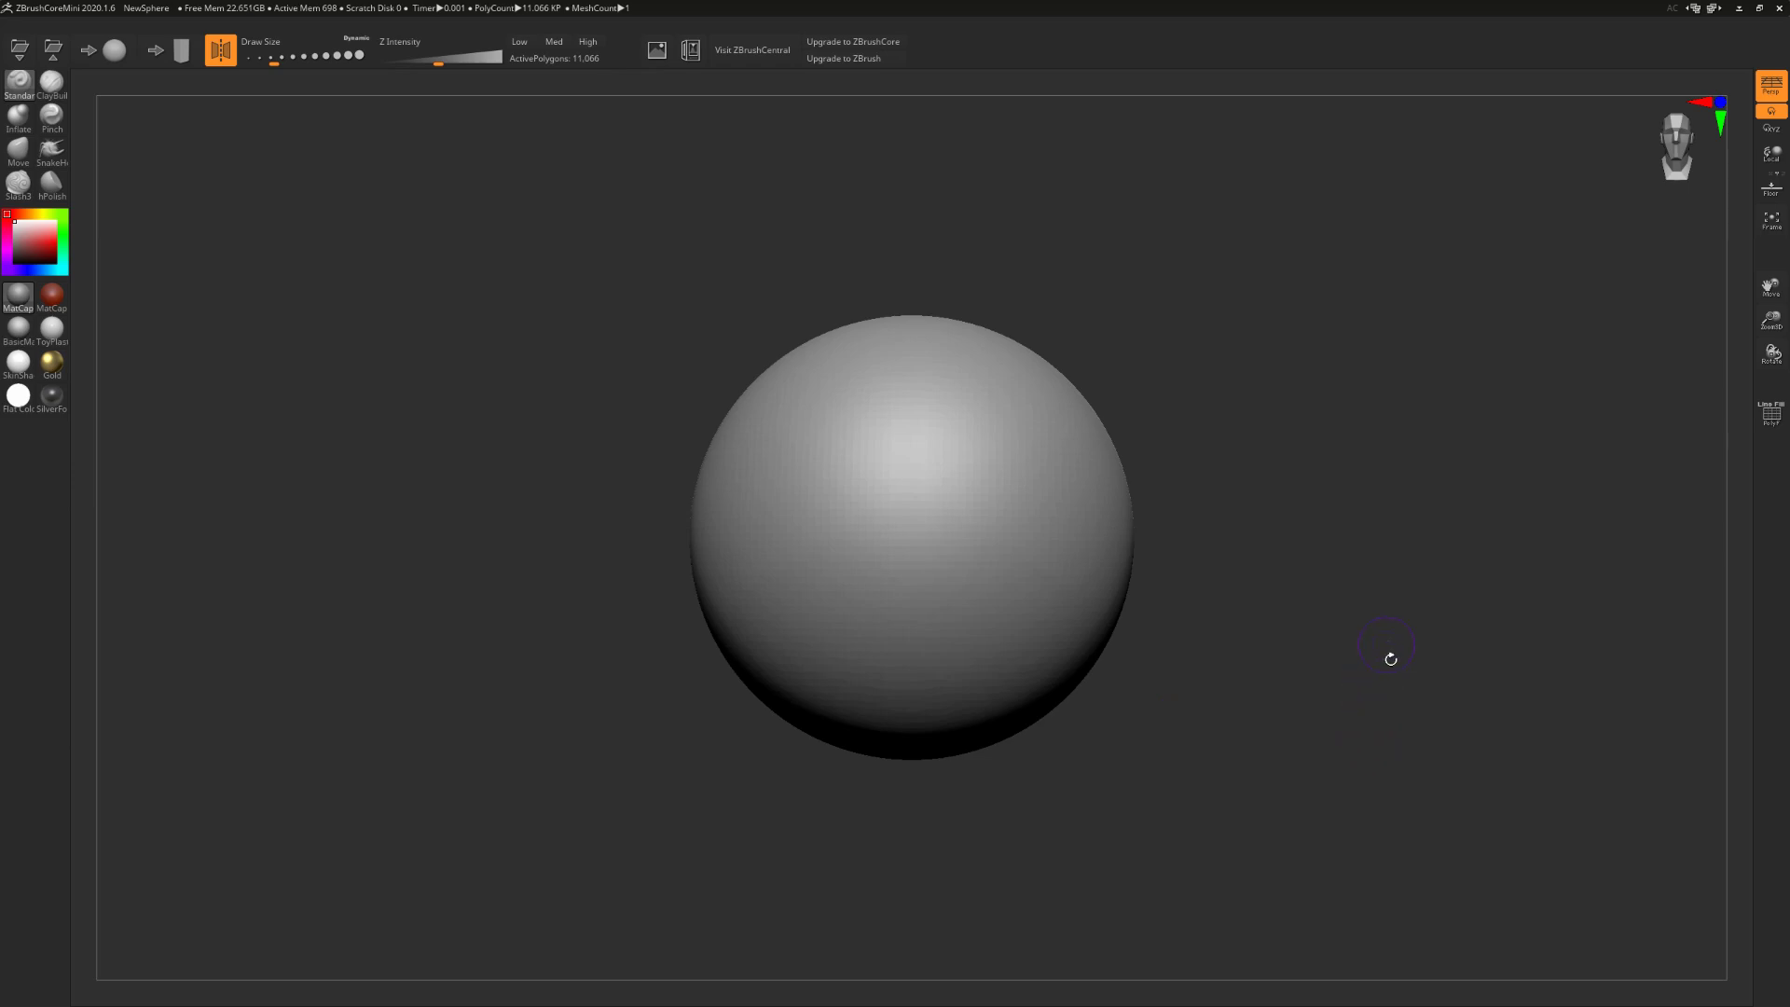
Step: Enlarge the brush and try Standard brush strokes on the front of the sphere
key(s)
mouse_move(1274, 697)
mouse_down()
mouse_move(1299, 699)
mouse_move(1003, 671)
mouse_move(967, 694)
mouse_up()
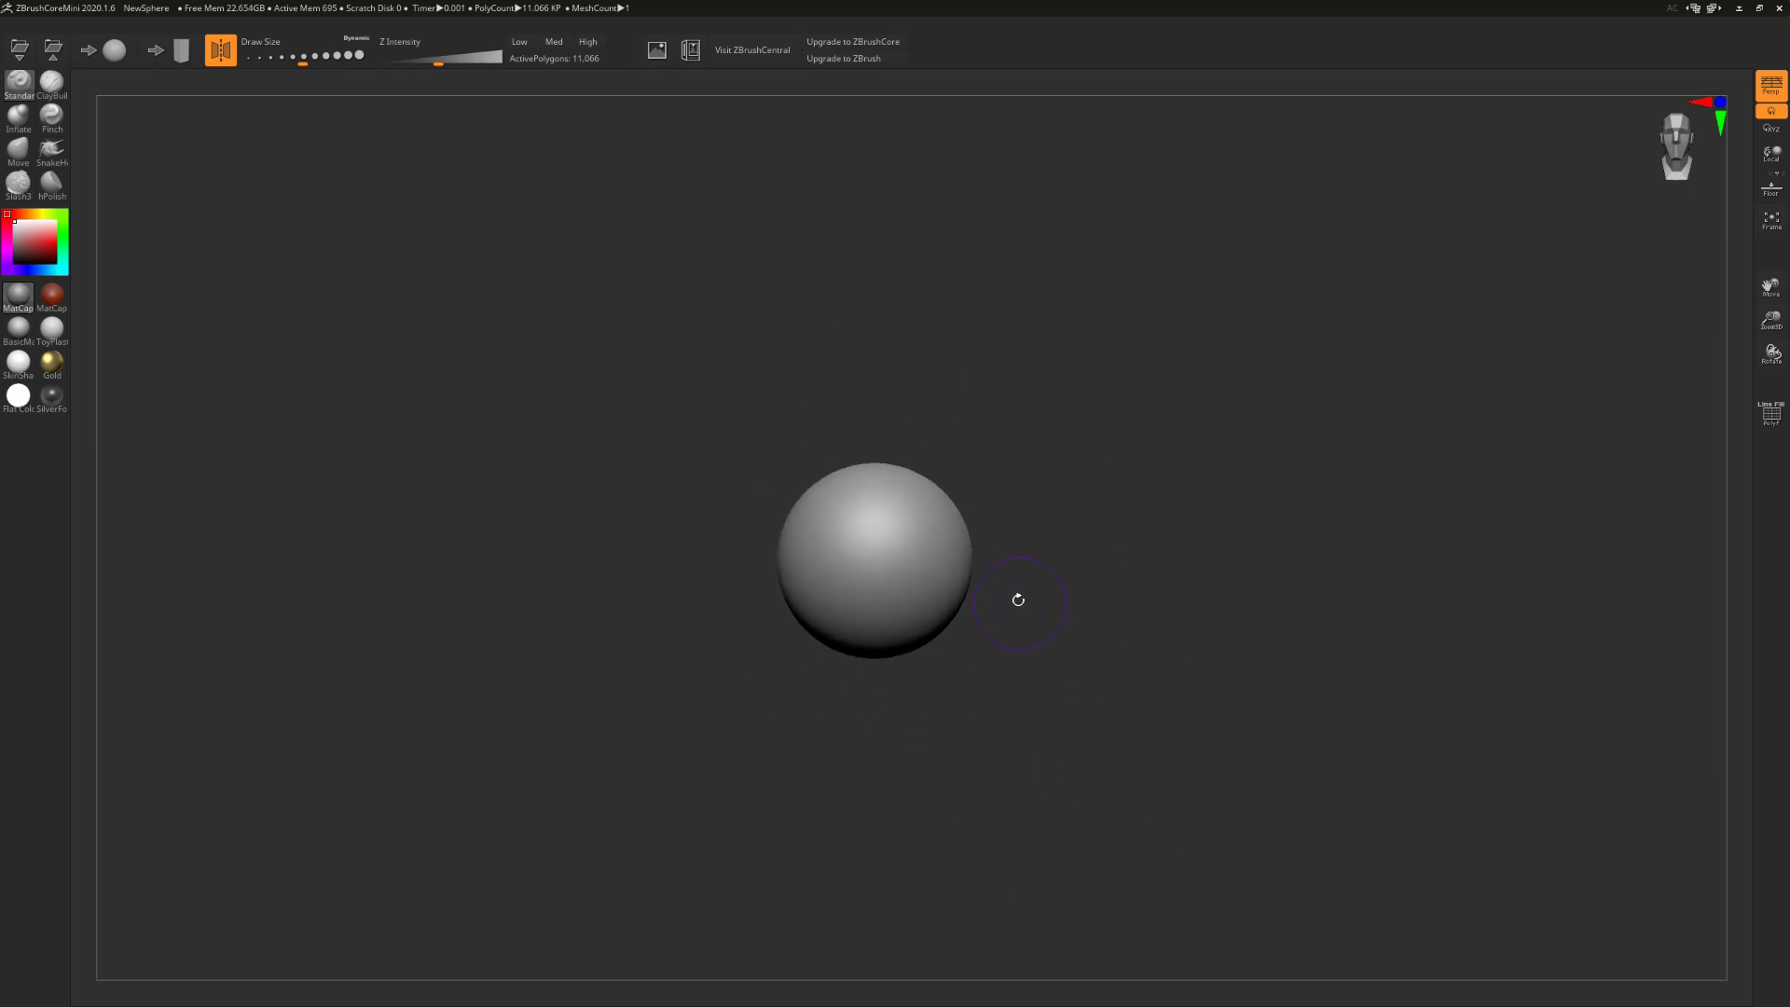
drag(912, 528, 918, 583)
mouse_move(993, 606)
mouse_down()
mouse_move(909, 592)
mouse_move(887, 555)
mouse_up()
key(ctrl+z)
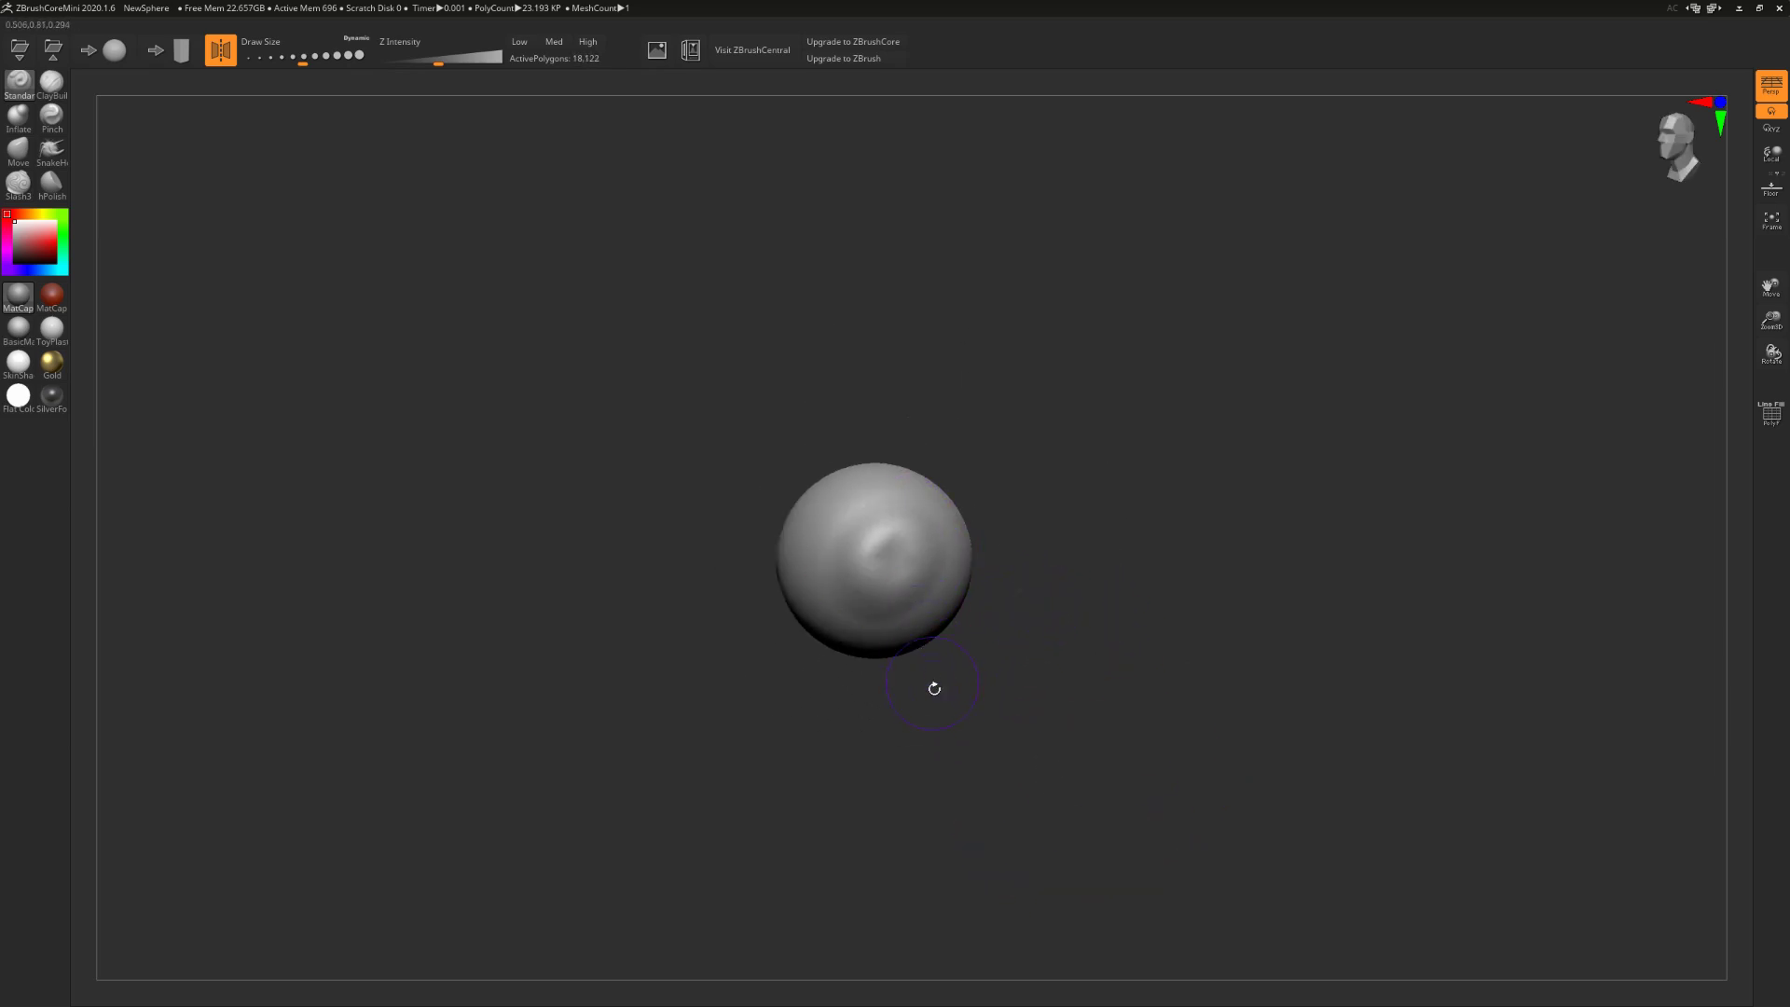
Step: Reduce the brush size slightly and try a vertical stroke down the middle of the sphere
alt+drag(935, 688, 927, 563)
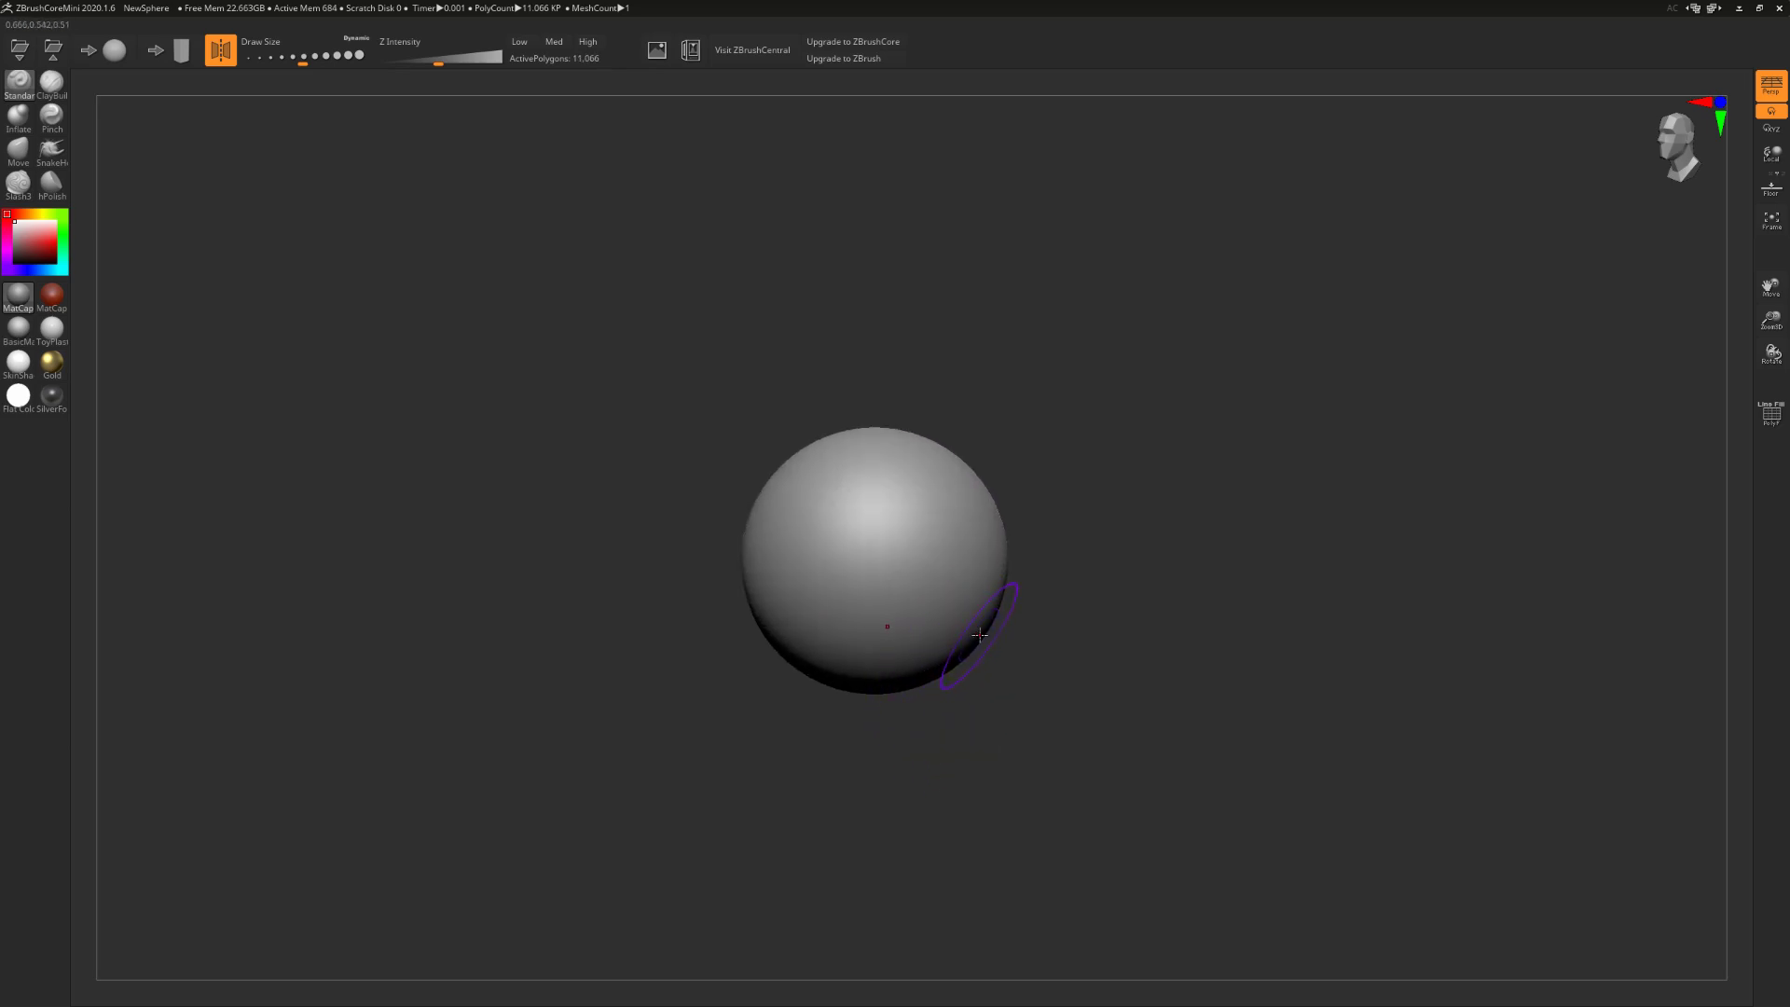
key(s)
drag(937, 624, 924, 624)
mouse_move(866, 511)
mouse_down()
mouse_move(939, 540)
mouse_move(889, 658)
mouse_up()
key(ctrl+z)
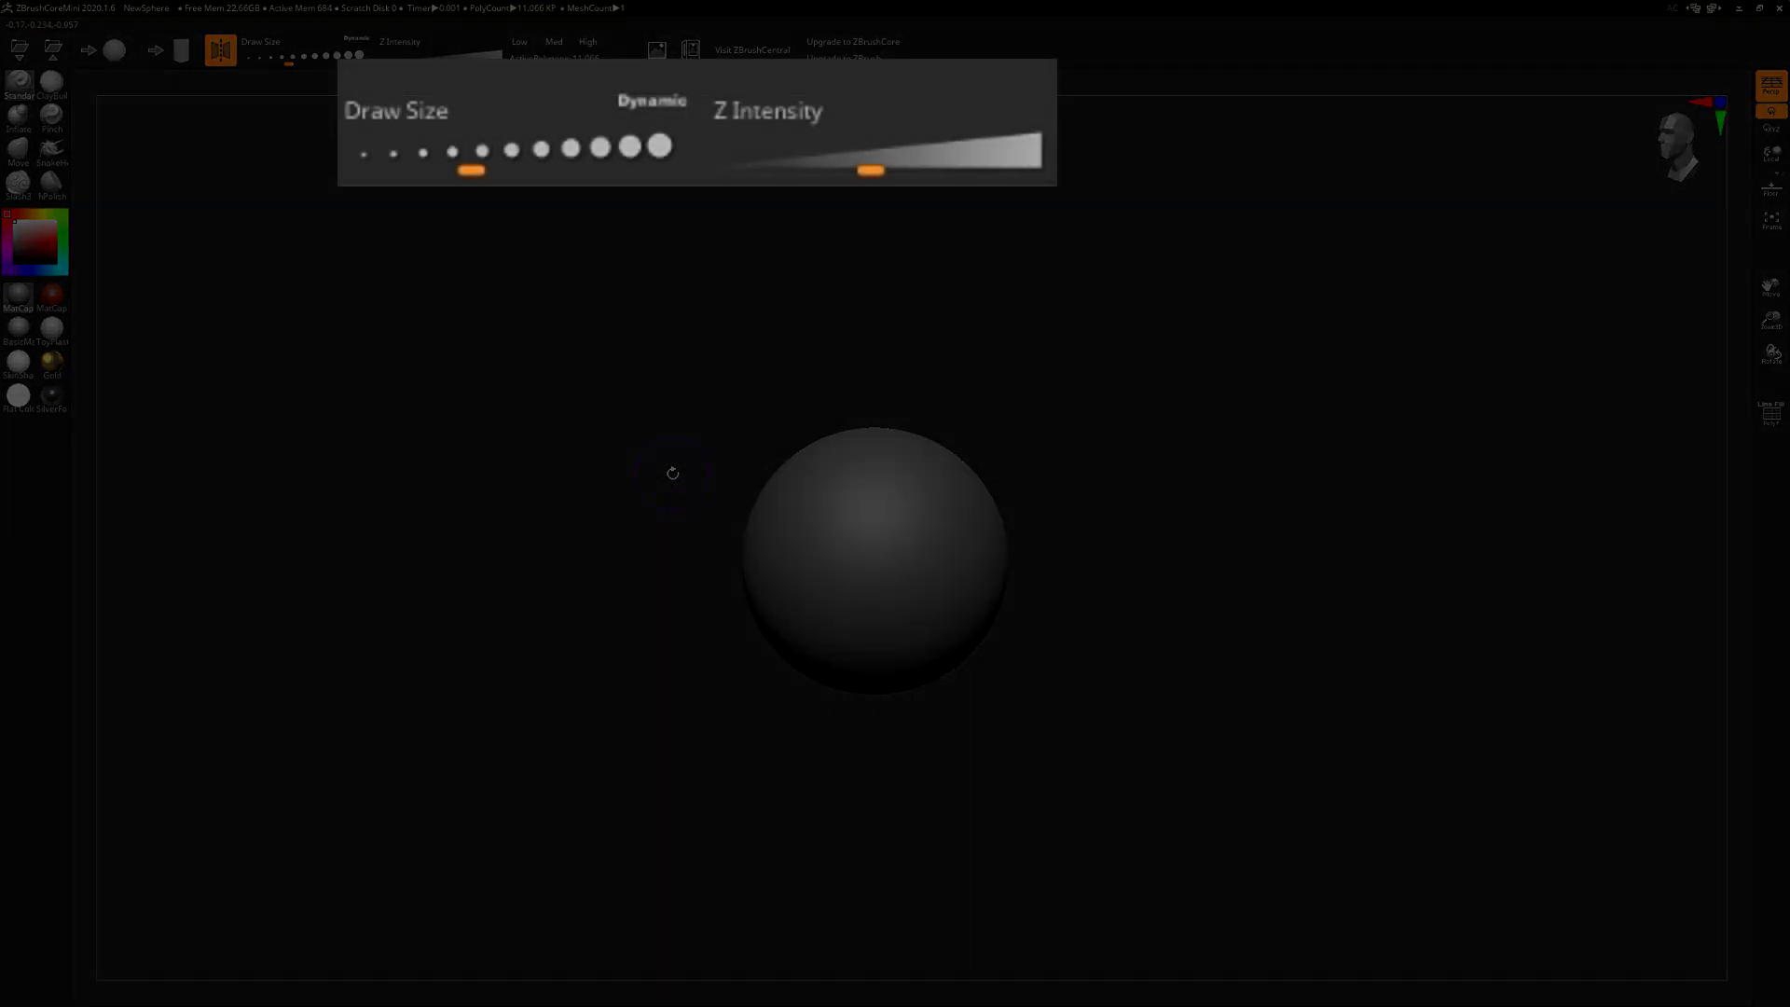
Step: Set the brush's Z Intensity to 40 and its Draw Size to 251
drag(870, 165, 1040, 170)
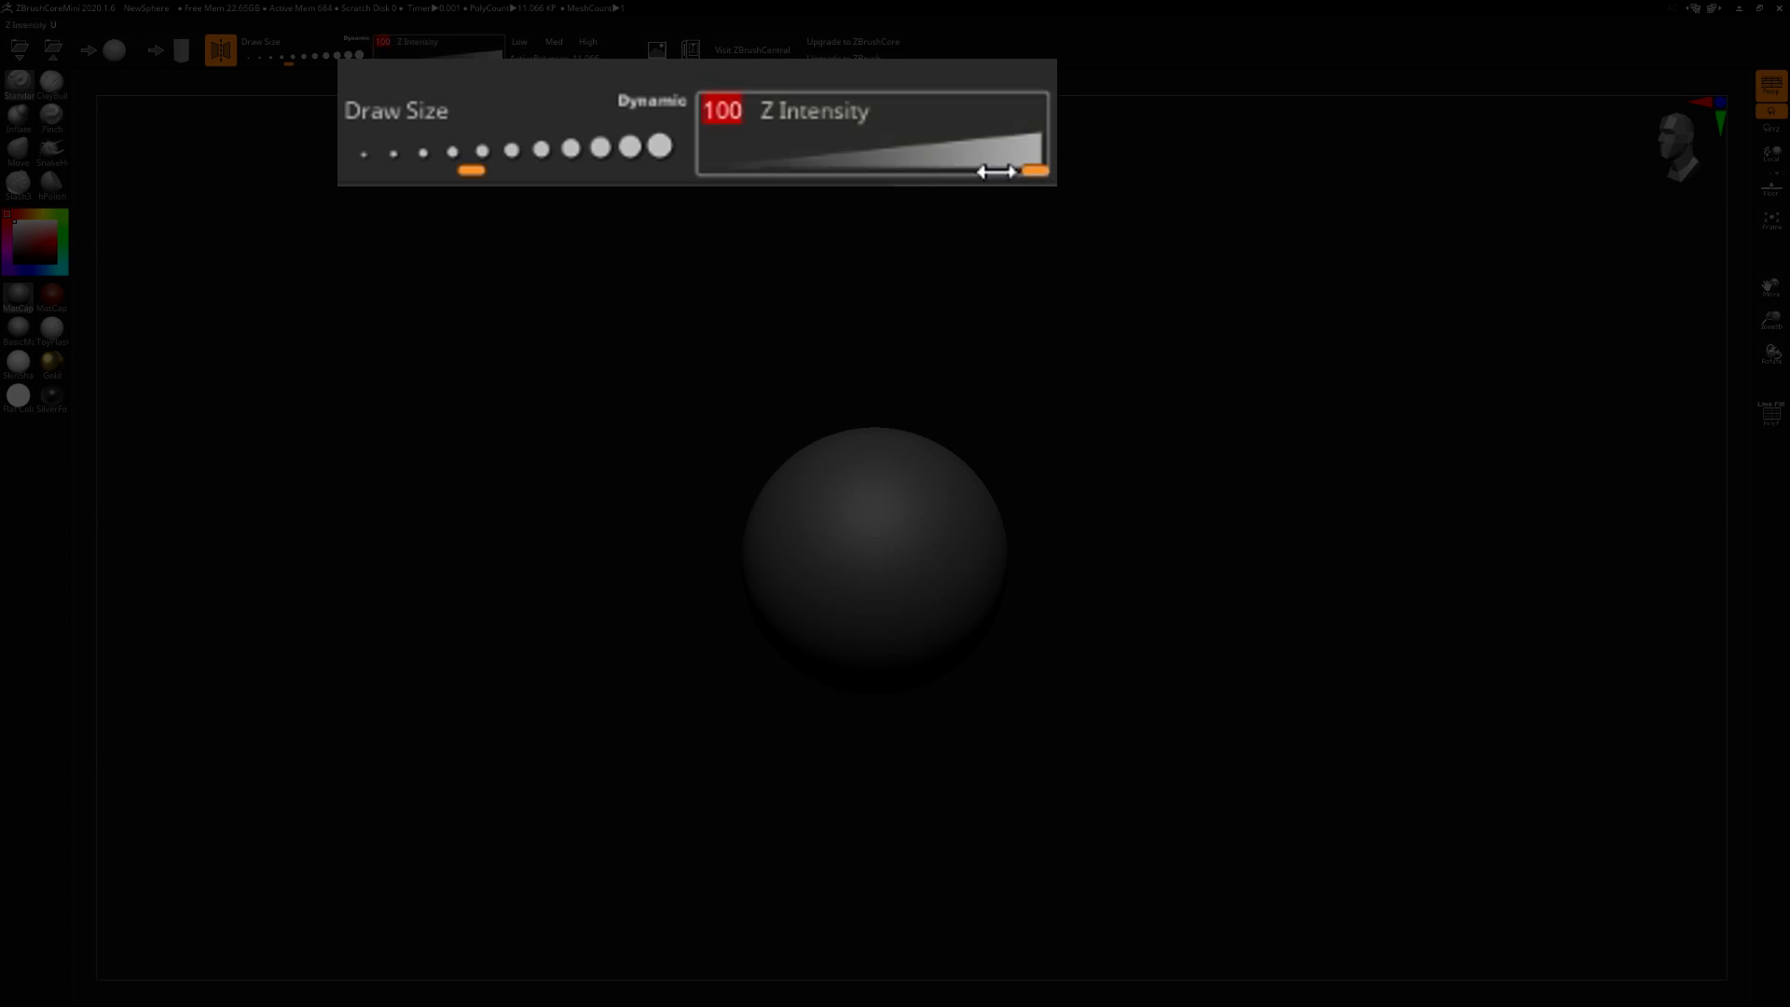
drag(996, 171, 913, 163)
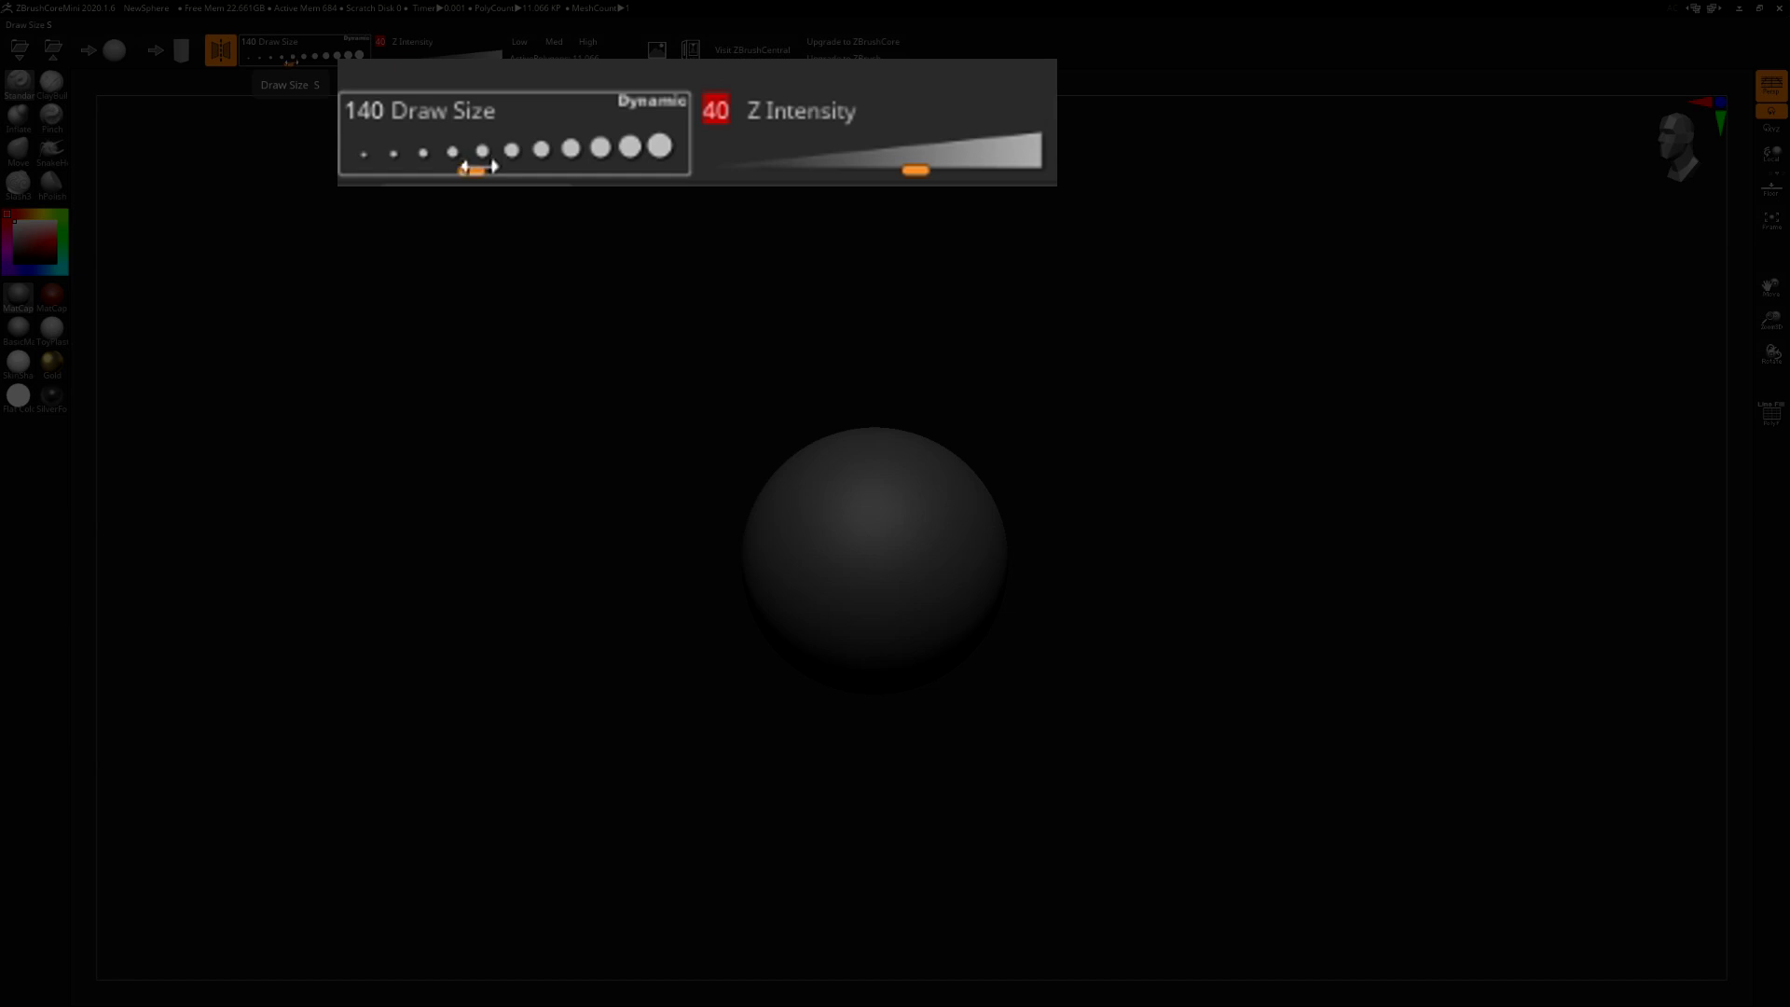
mouse_move(505, 158)
mouse_down()
mouse_move(455, 156)
mouse_move(601, 147)
mouse_move(467, 146)
mouse_move(512, 146)
mouse_up()
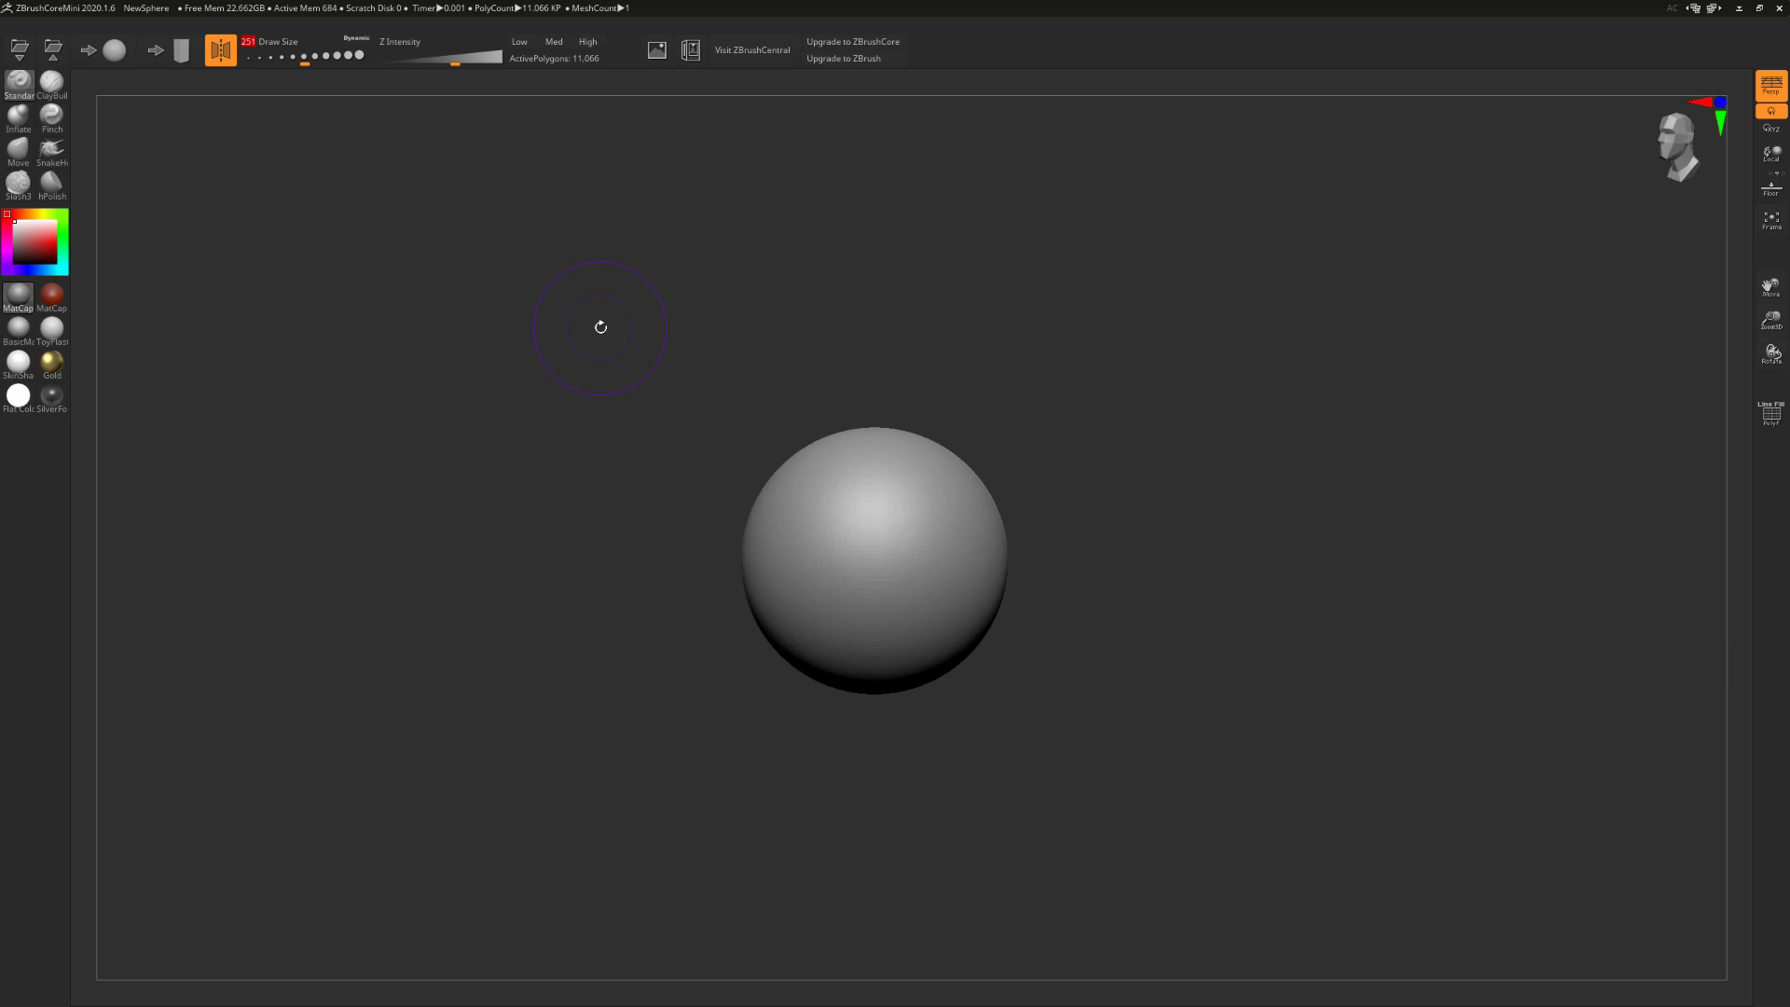
Step: Try raising a rounded bump on the sphere with the Standard brush and a rough patch below it with ClayBuildup
key(f)
mouse_move(990, 441)
mouse_down()
mouse_move(1046, 408)
mouse_move(1021, 424)
mouse_up()
click(44, 85)
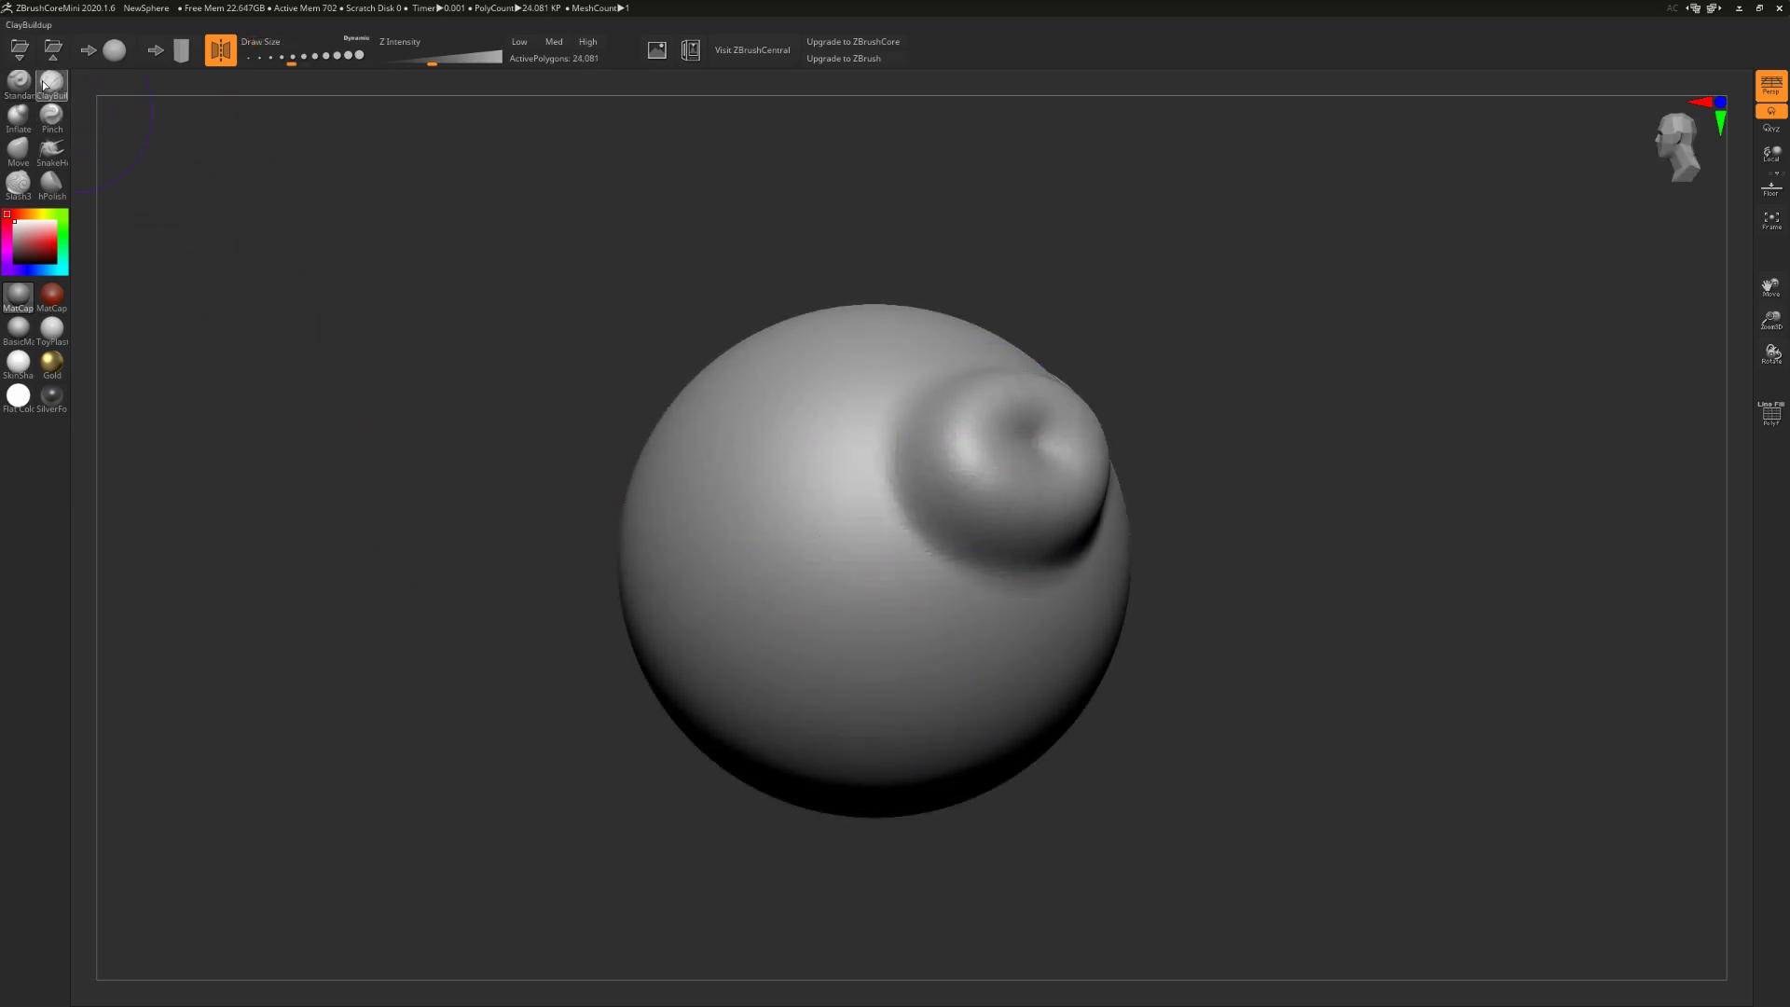
mouse_move(947, 595)
mouse_down()
mouse_move(969, 611)
mouse_move(919, 658)
mouse_move(991, 694)
mouse_up()
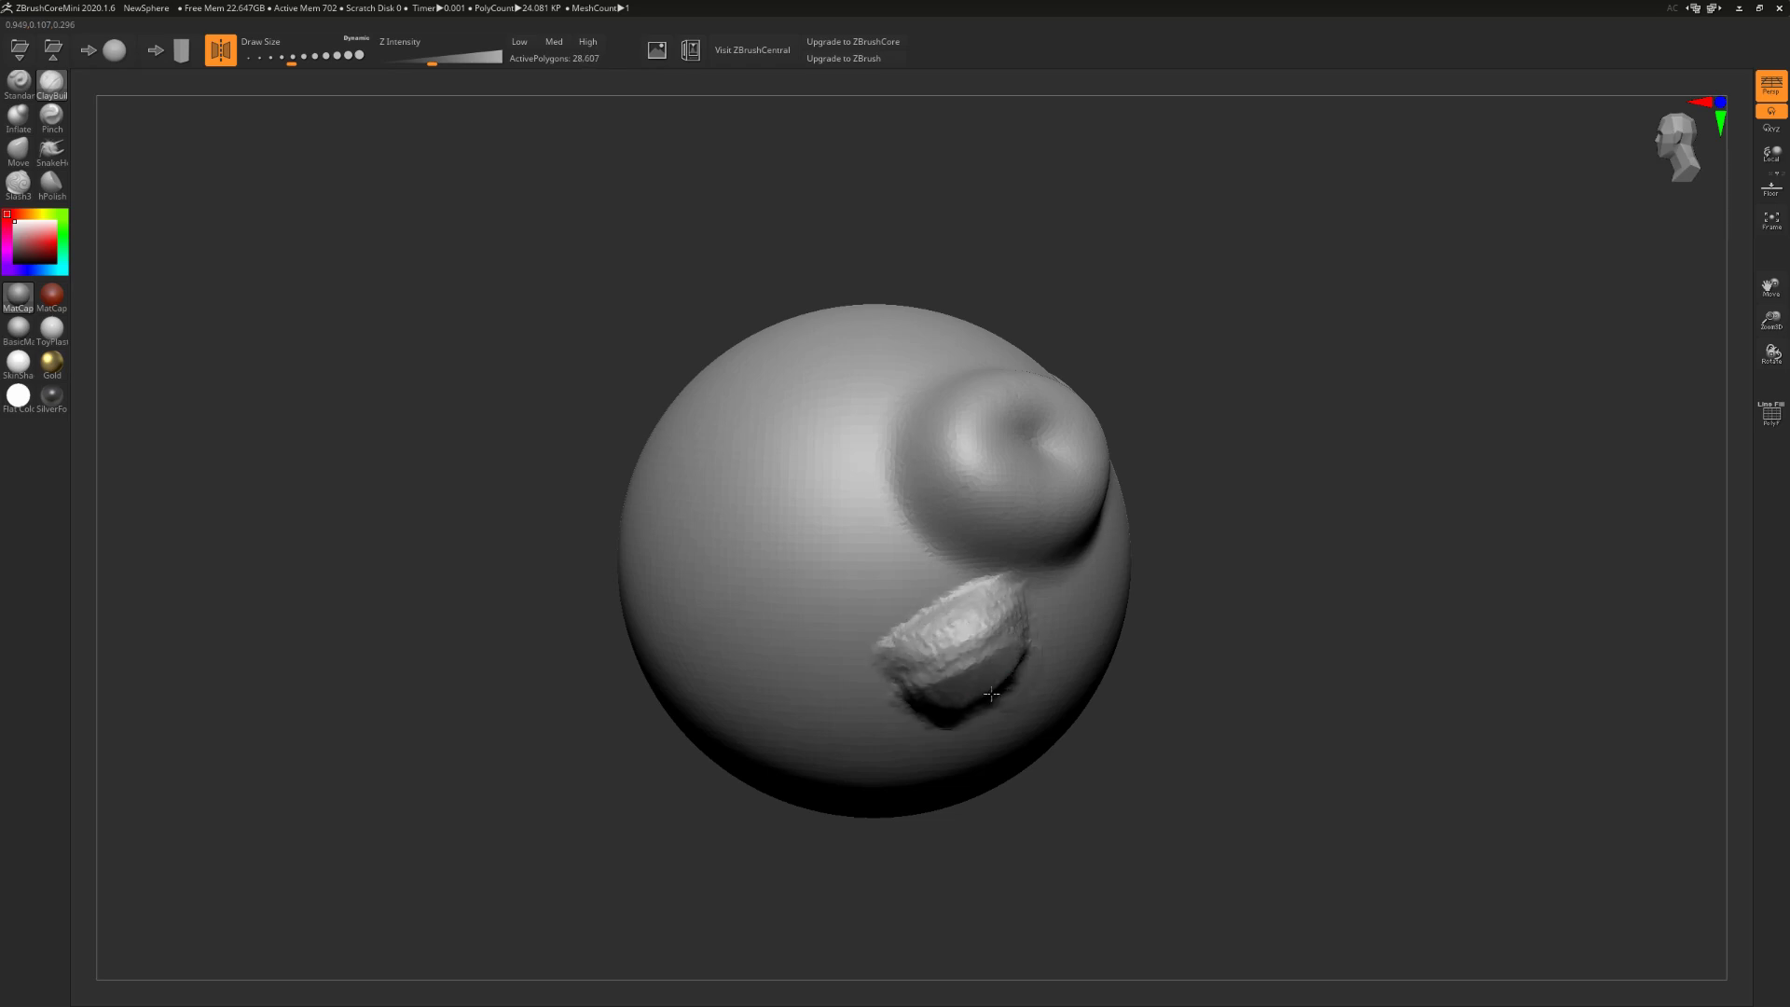
Step: Try the Inflate brush beside and on the raised bump, and the Pinch brush across the area between them
click(18, 116)
mouse_move(819, 447)
mouse_down()
mouse_move(830, 408)
mouse_move(799, 460)
mouse_move(811, 428)
mouse_move(807, 442)
mouse_up()
drag(1073, 480, 1114, 484)
click(51, 117)
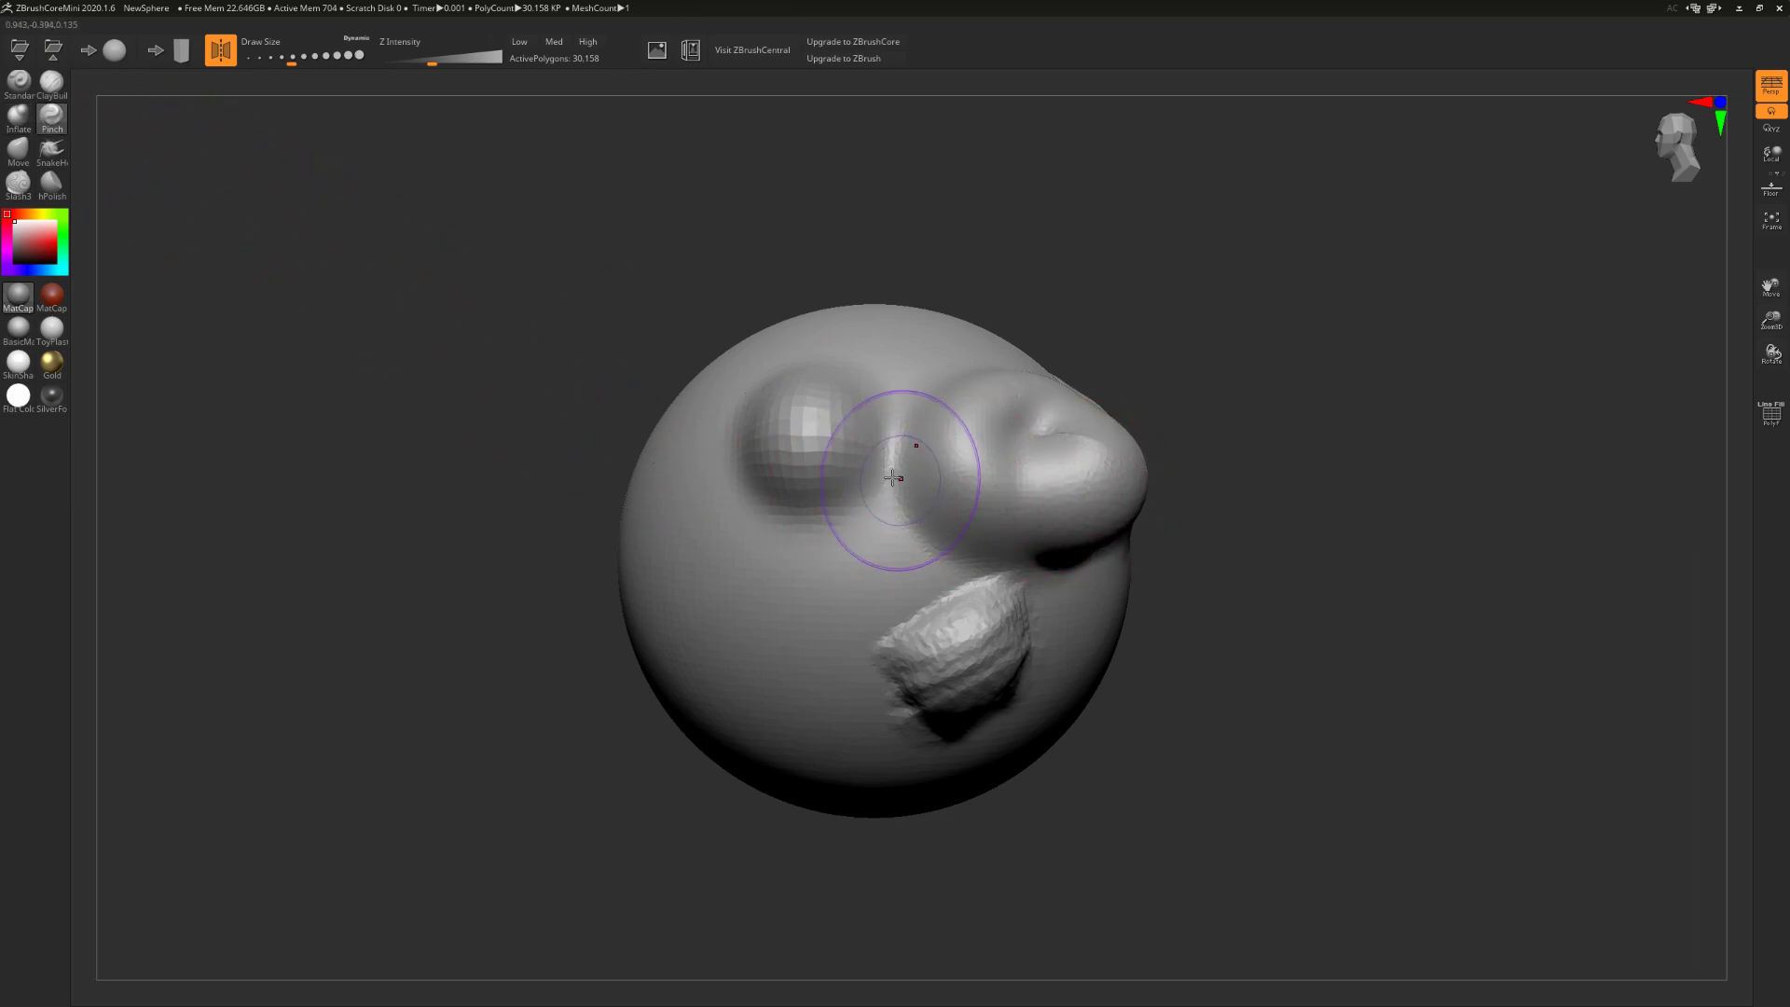
mouse_move(892, 478)
mouse_down()
mouse_move(736, 641)
mouse_move(846, 569)
mouse_move(739, 629)
mouse_move(859, 371)
mouse_move(810, 436)
mouse_move(802, 550)
mouse_move(737, 606)
mouse_up()
Step: Look over the SnakeHook, Slash3 and hPolish brushes, and undo all test strokes on the sphere
click(51, 149)
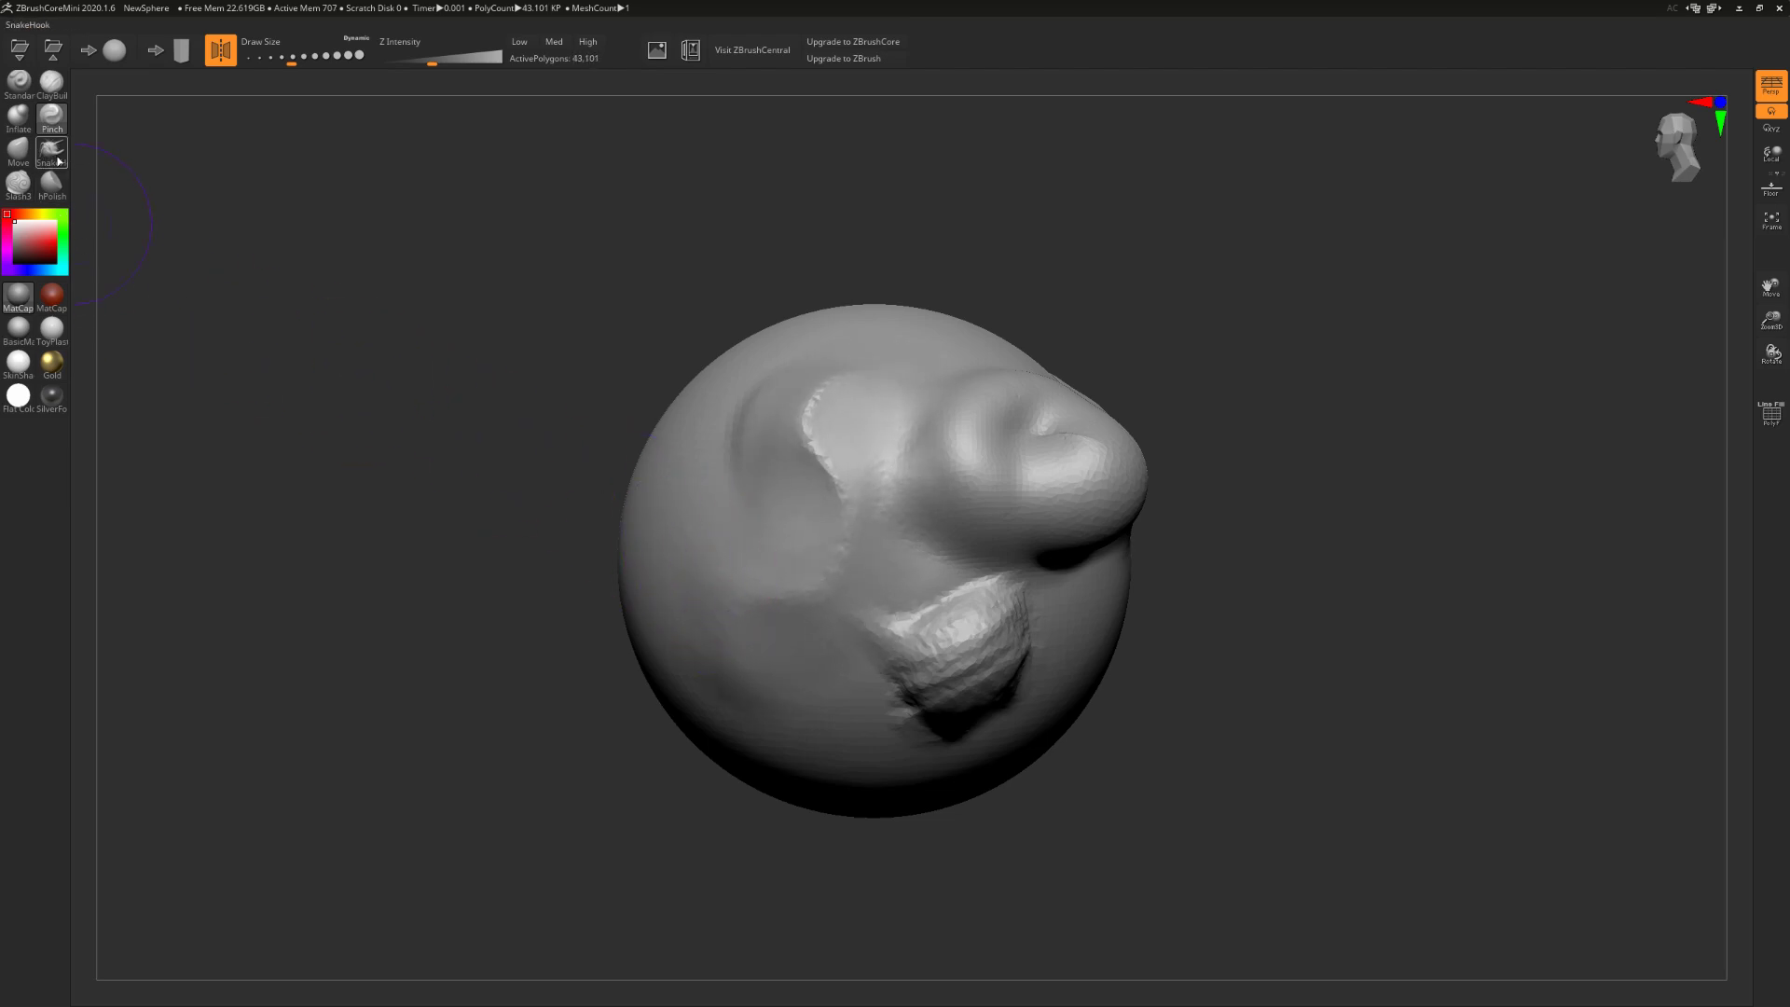
click(37, 187)
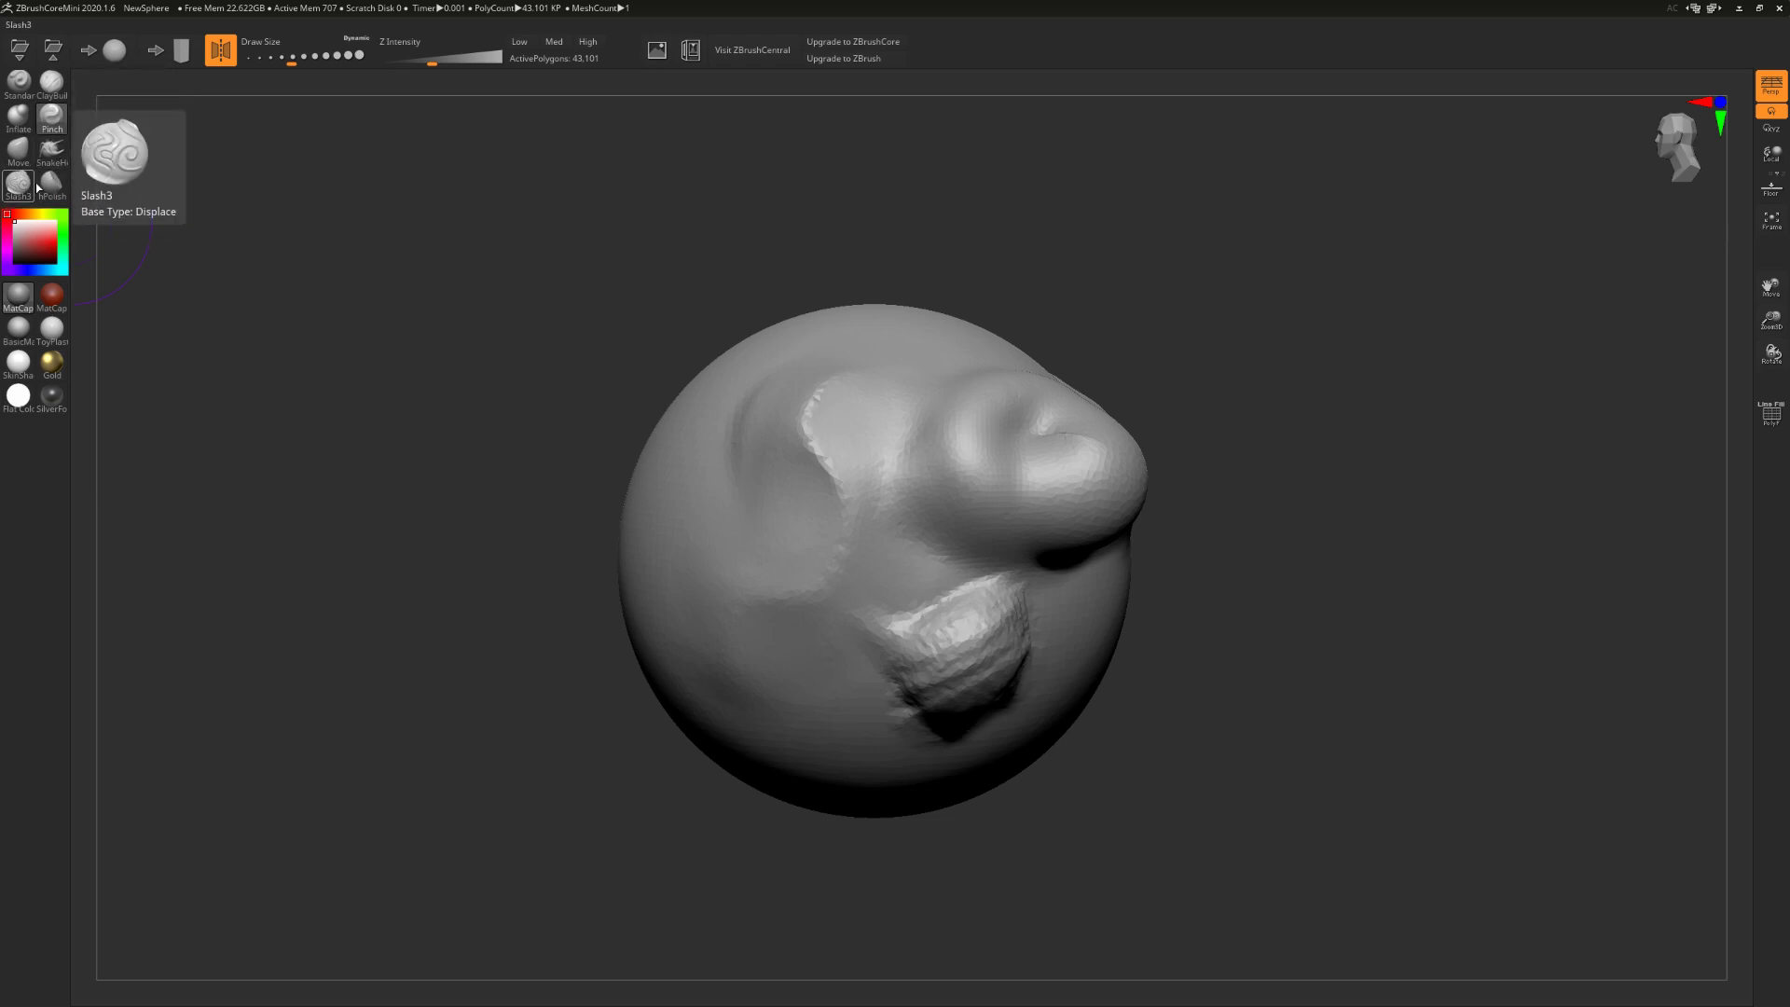
click(48, 192)
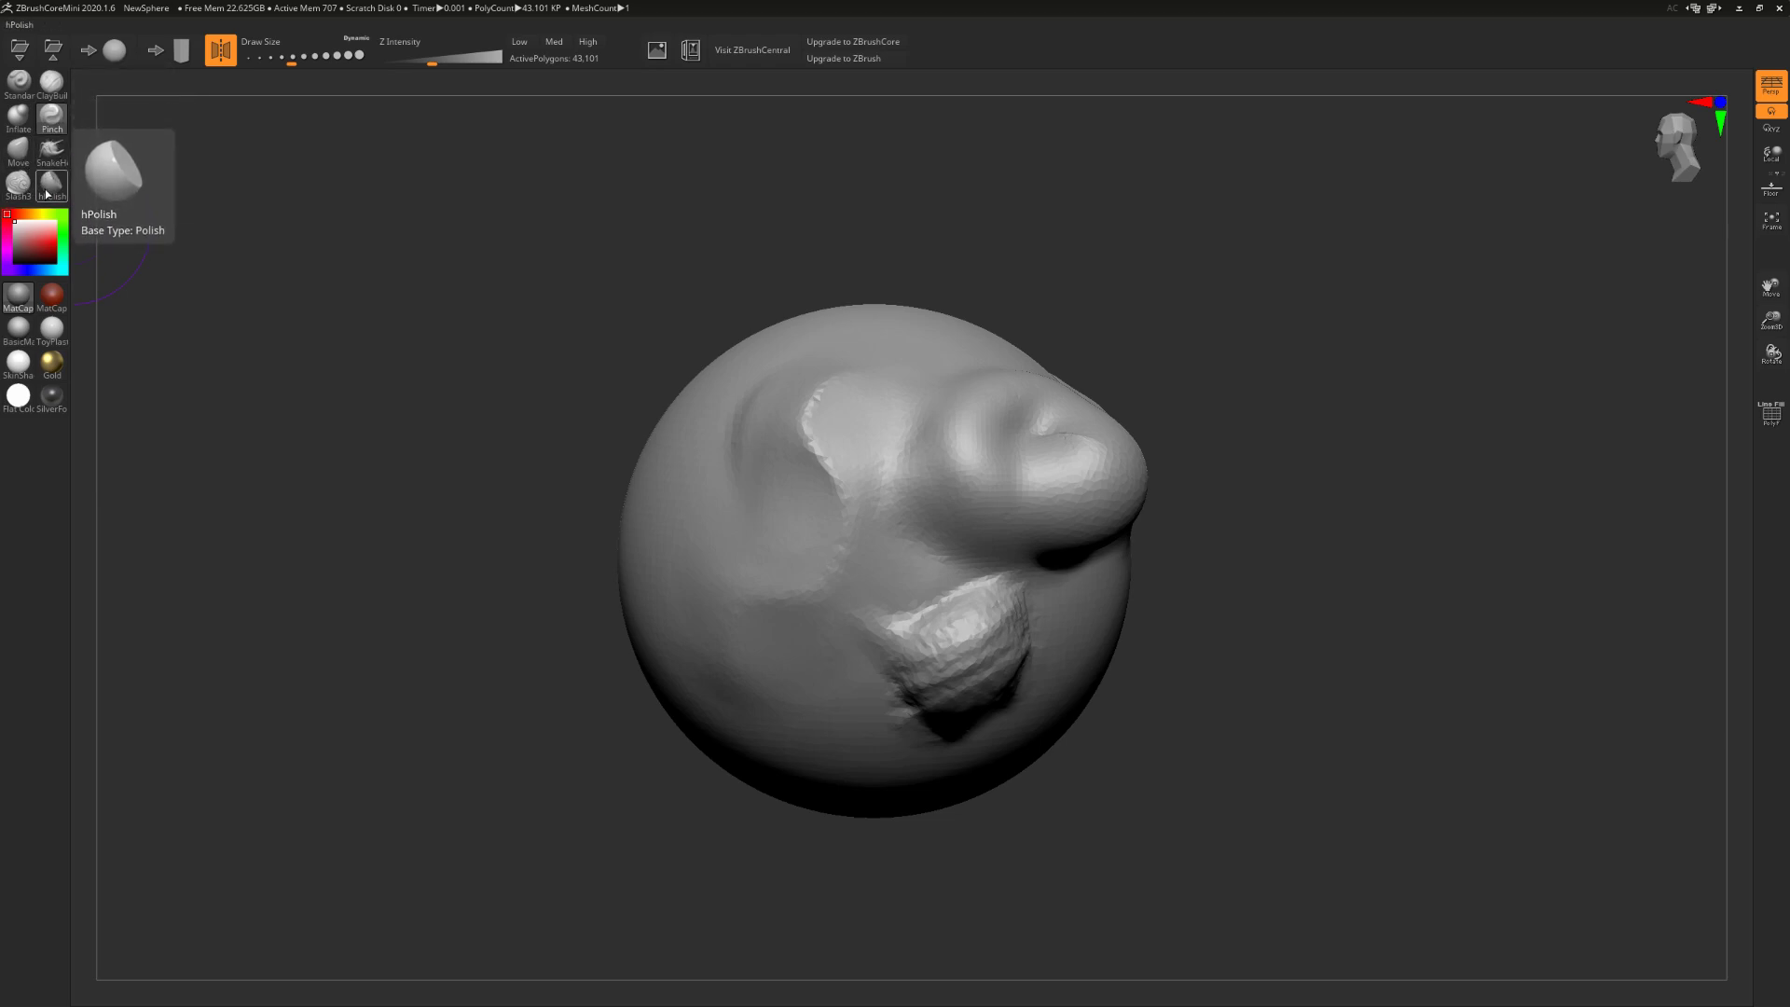
key(ctrl+z)
key(ctrl+z)
key(ctrl+z)
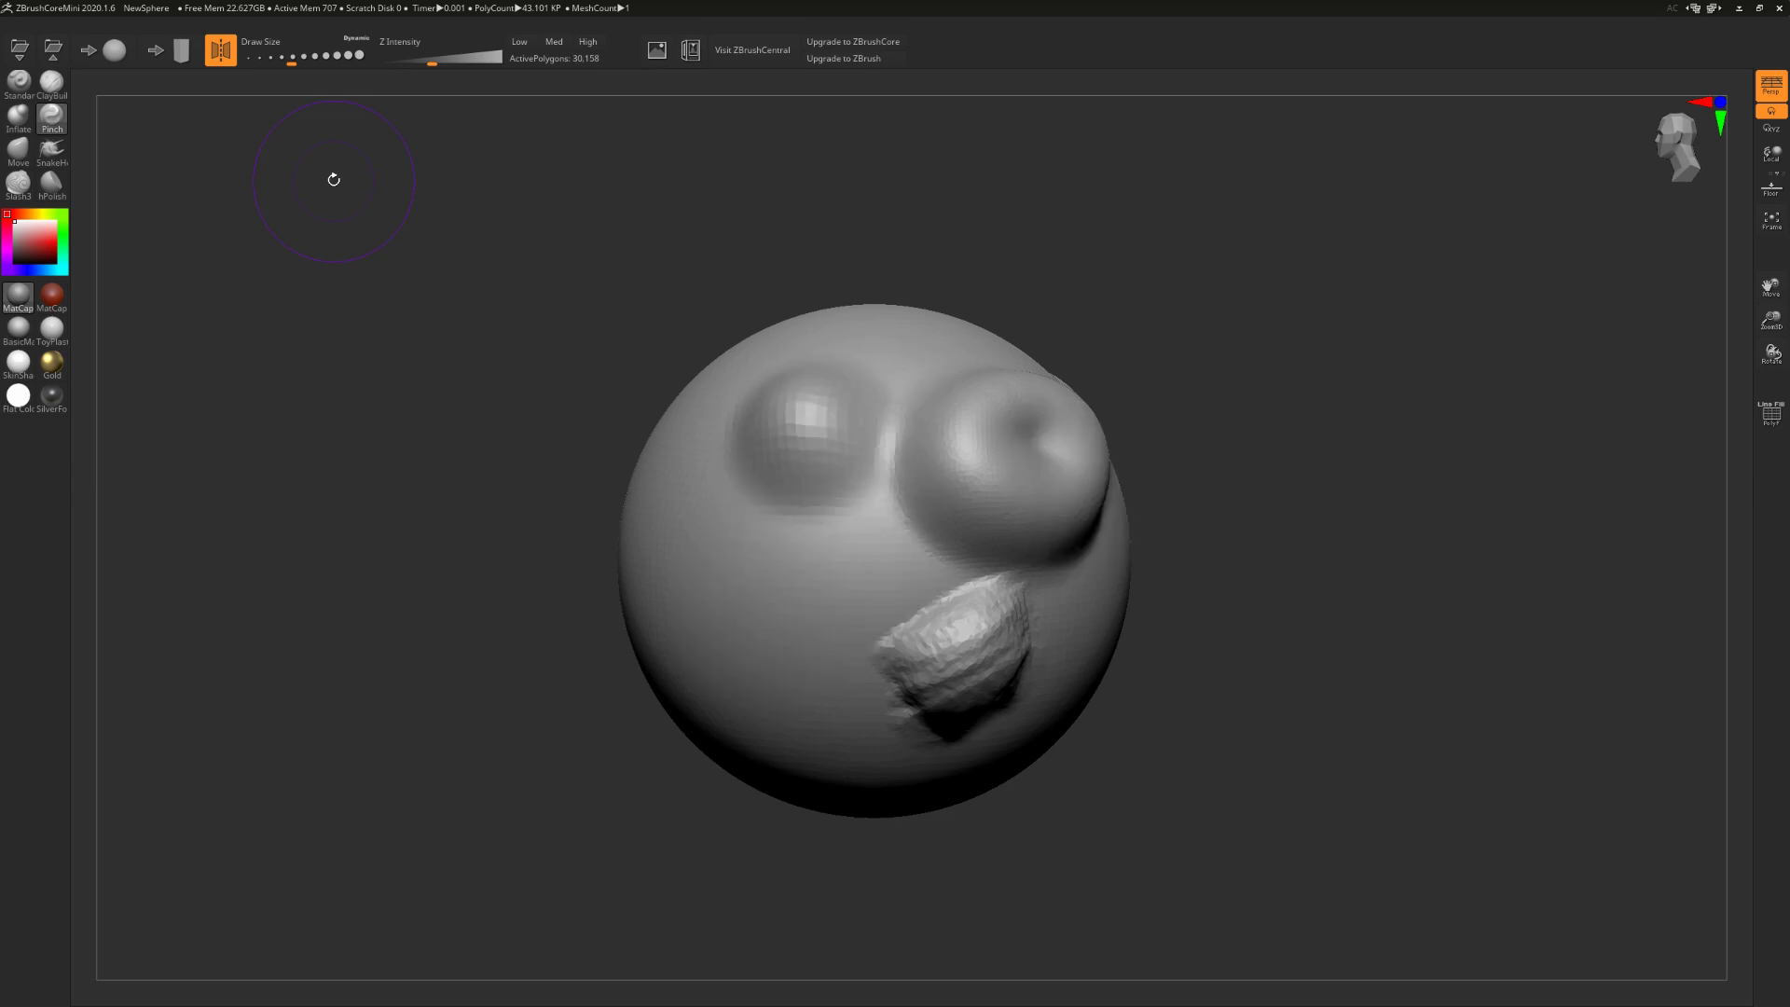
key(ctrl+z)
key(ctrl+z)
key(ctrl+z)
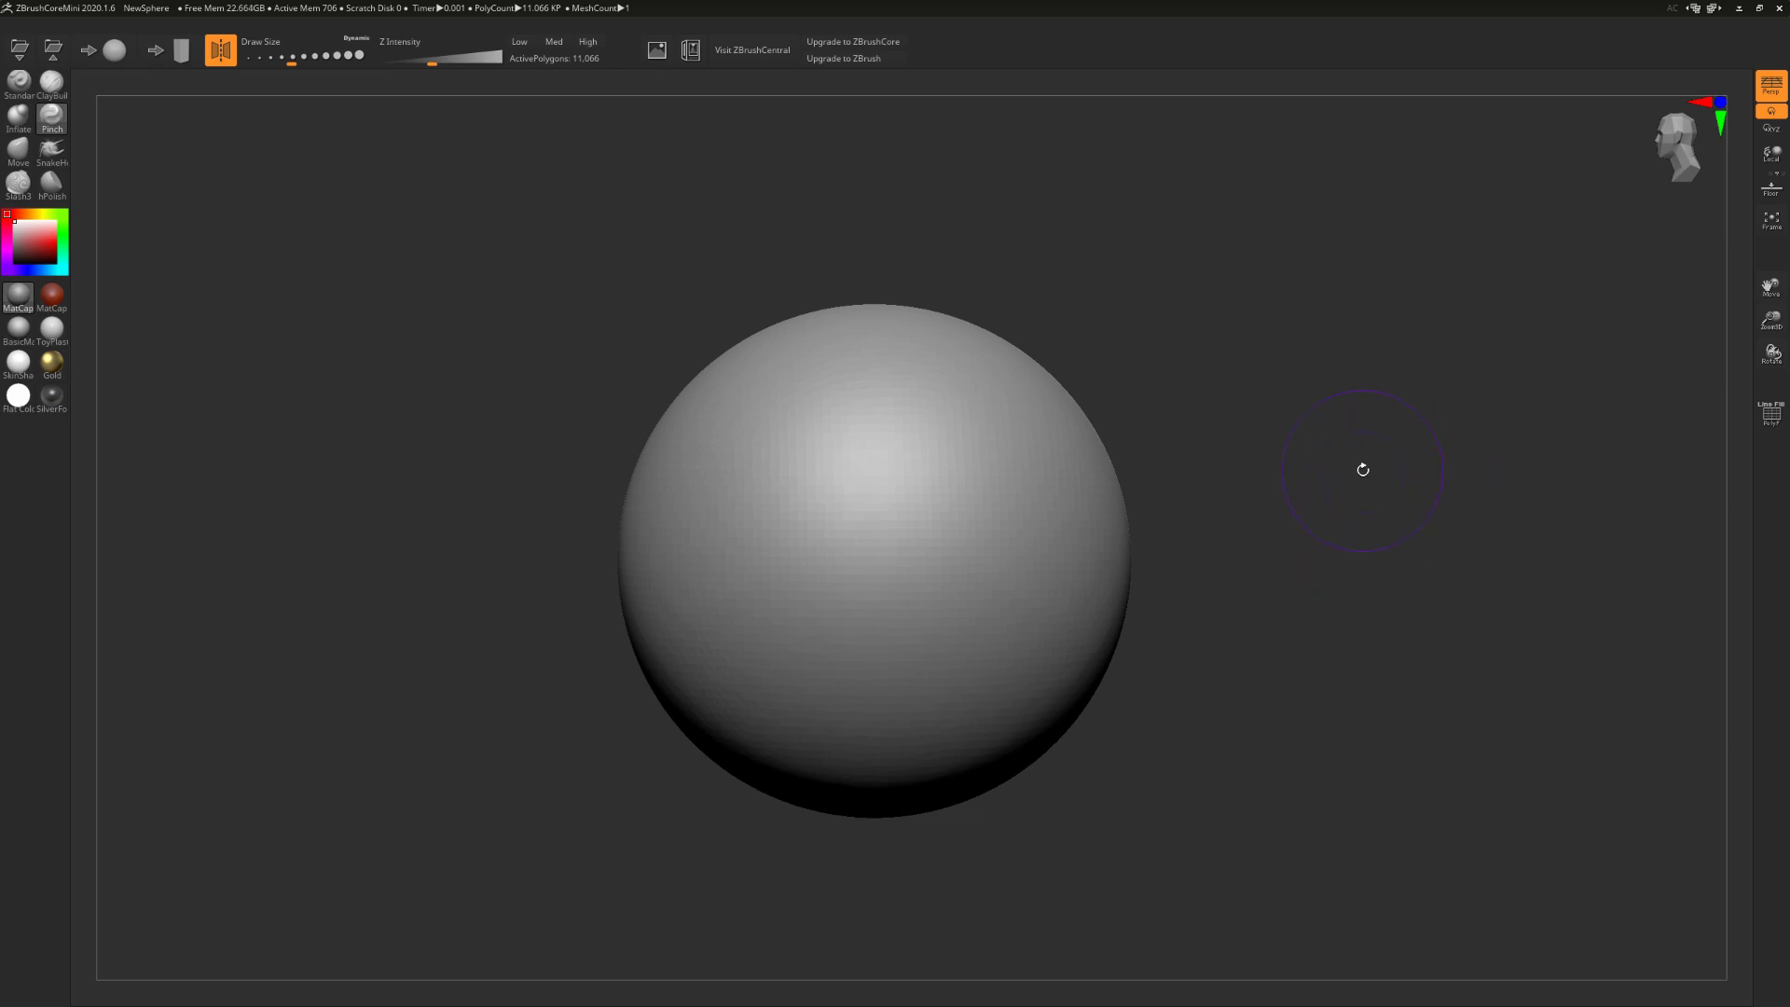
Step: Write "Hi" on the sphere using the ClayBuildup brush at a smaller size
drag(1363, 470, 1180, 426)
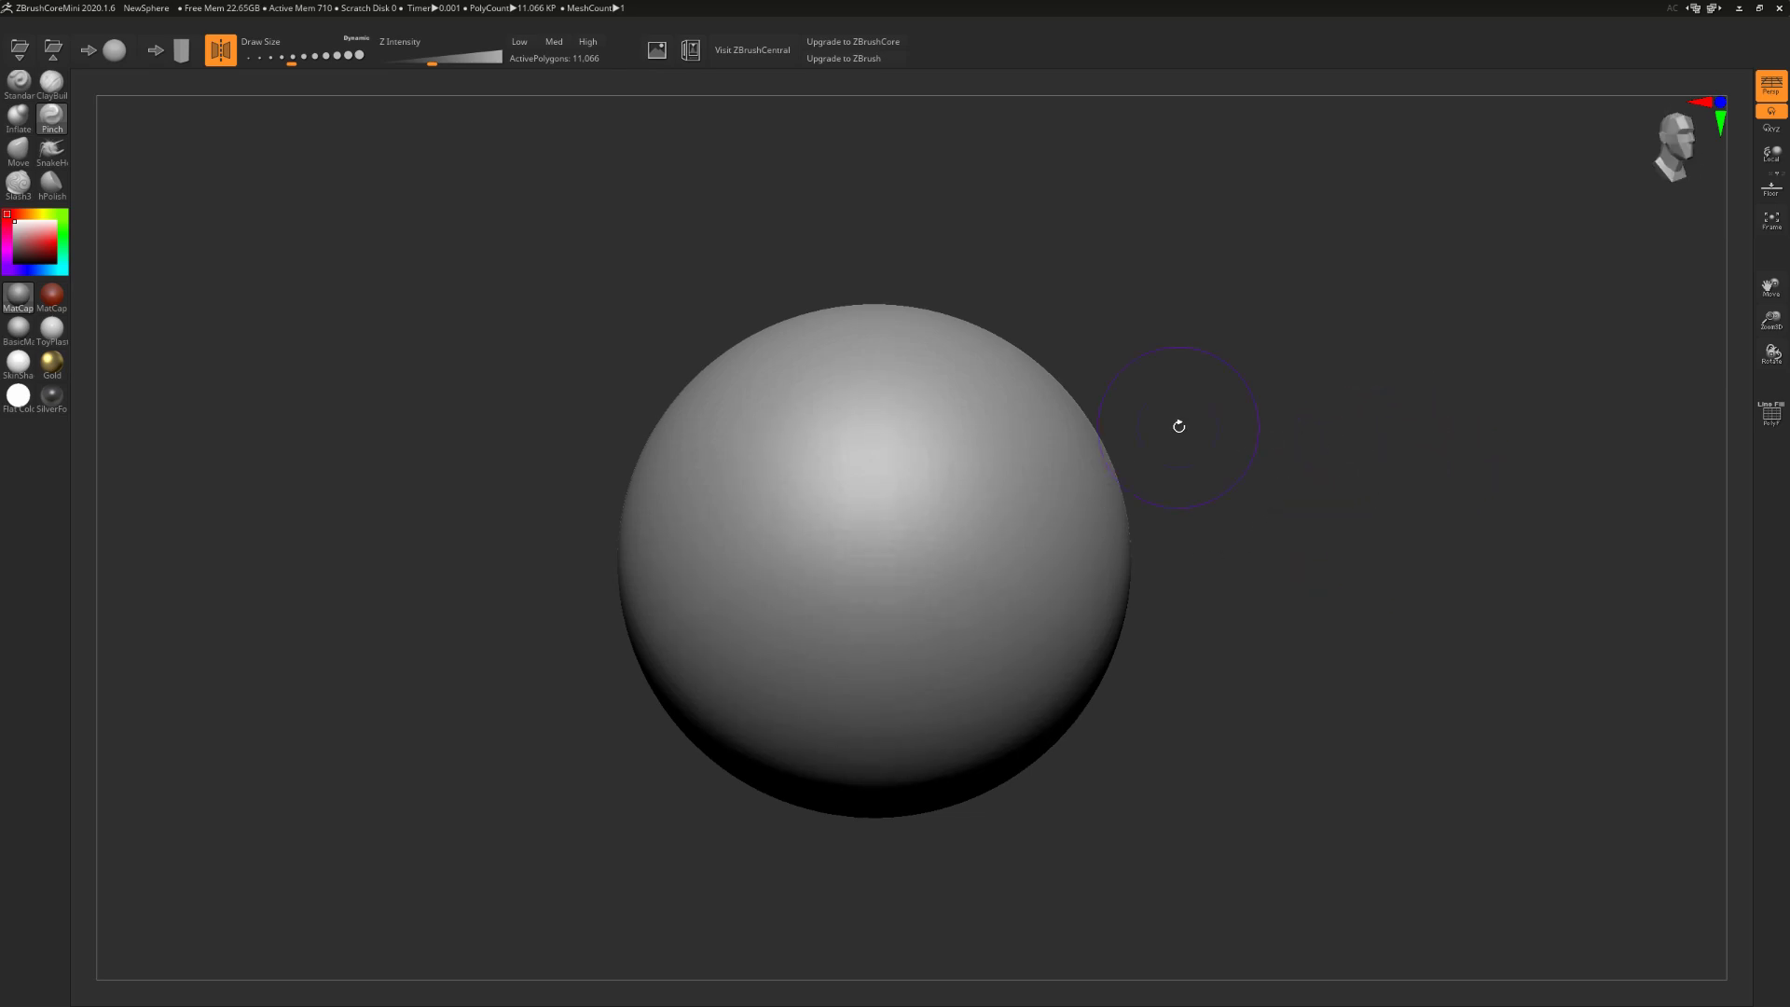
click(51, 81)
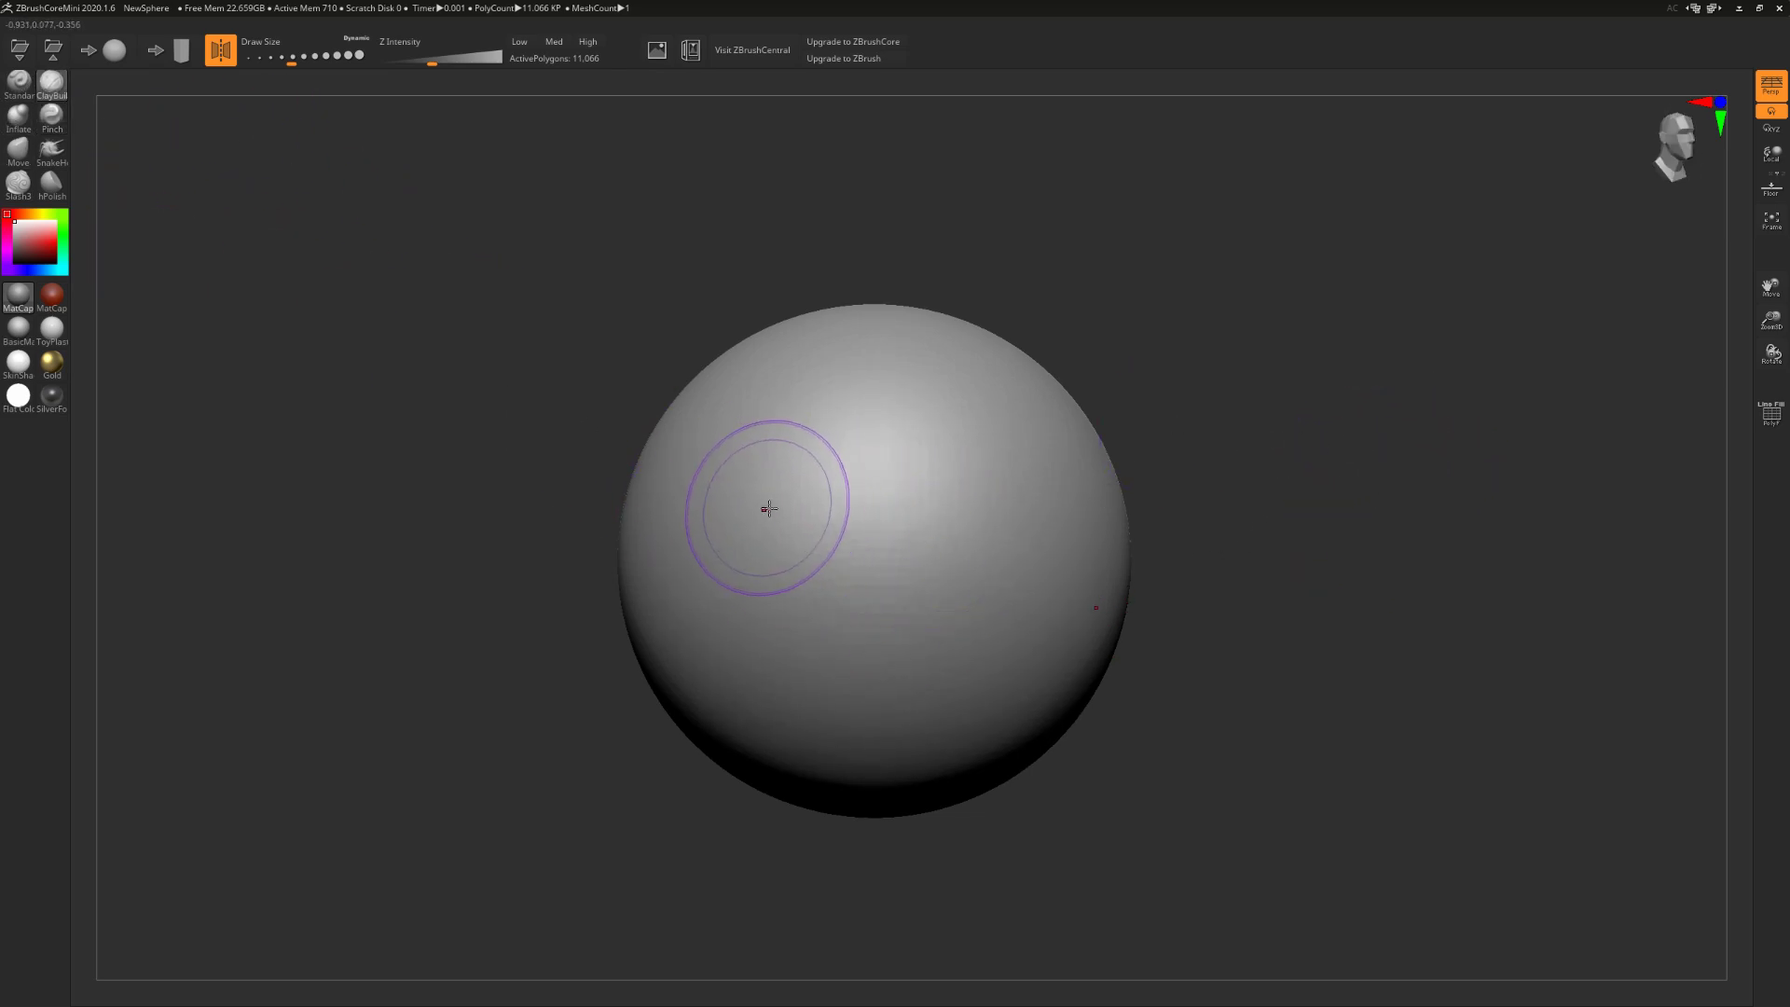
key([)
drag(766, 466, 818, 599)
drag(791, 535, 921, 562)
drag(965, 466, 1016, 559)
drag(949, 433, 951, 428)
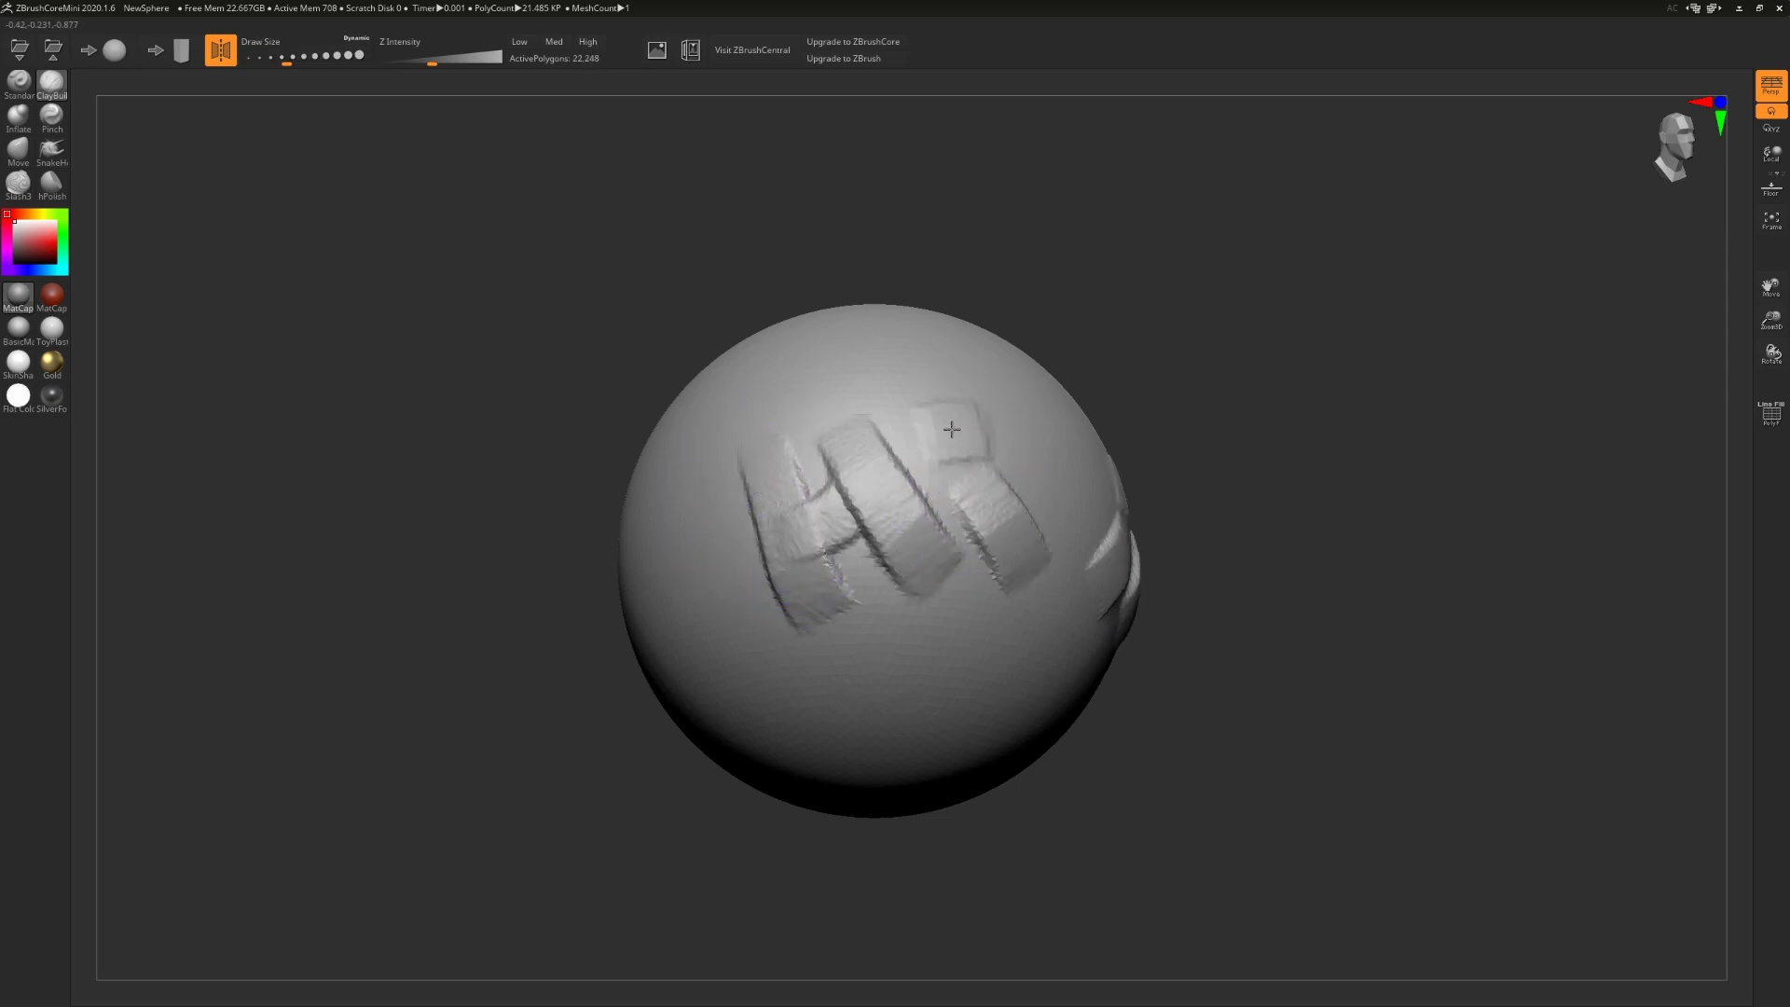
Step: Examine the raised lettering and its mirrored copy on the sphere from several angles
mouse_move(1337, 447)
mouse_down()
mouse_move(1358, 487)
mouse_move(1315, 530)
mouse_move(1418, 423)
mouse_move(1355, 492)
mouse_up()
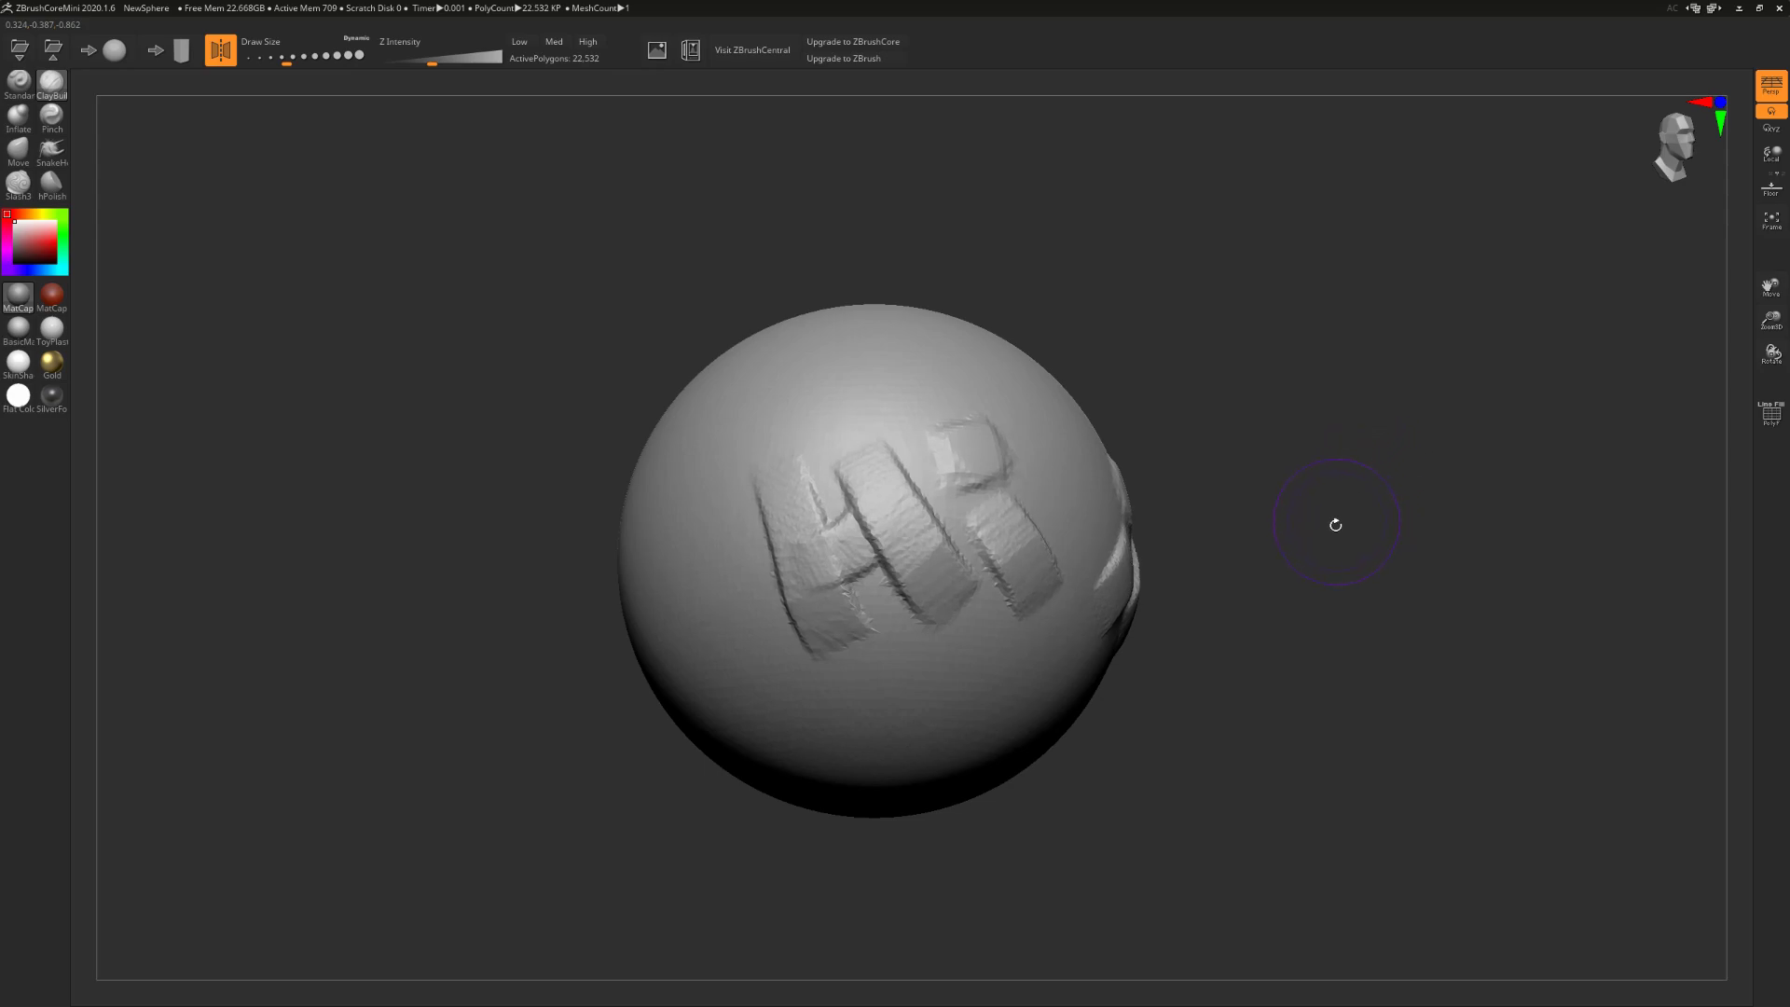
alt+drag(1321, 565, 1314, 515)
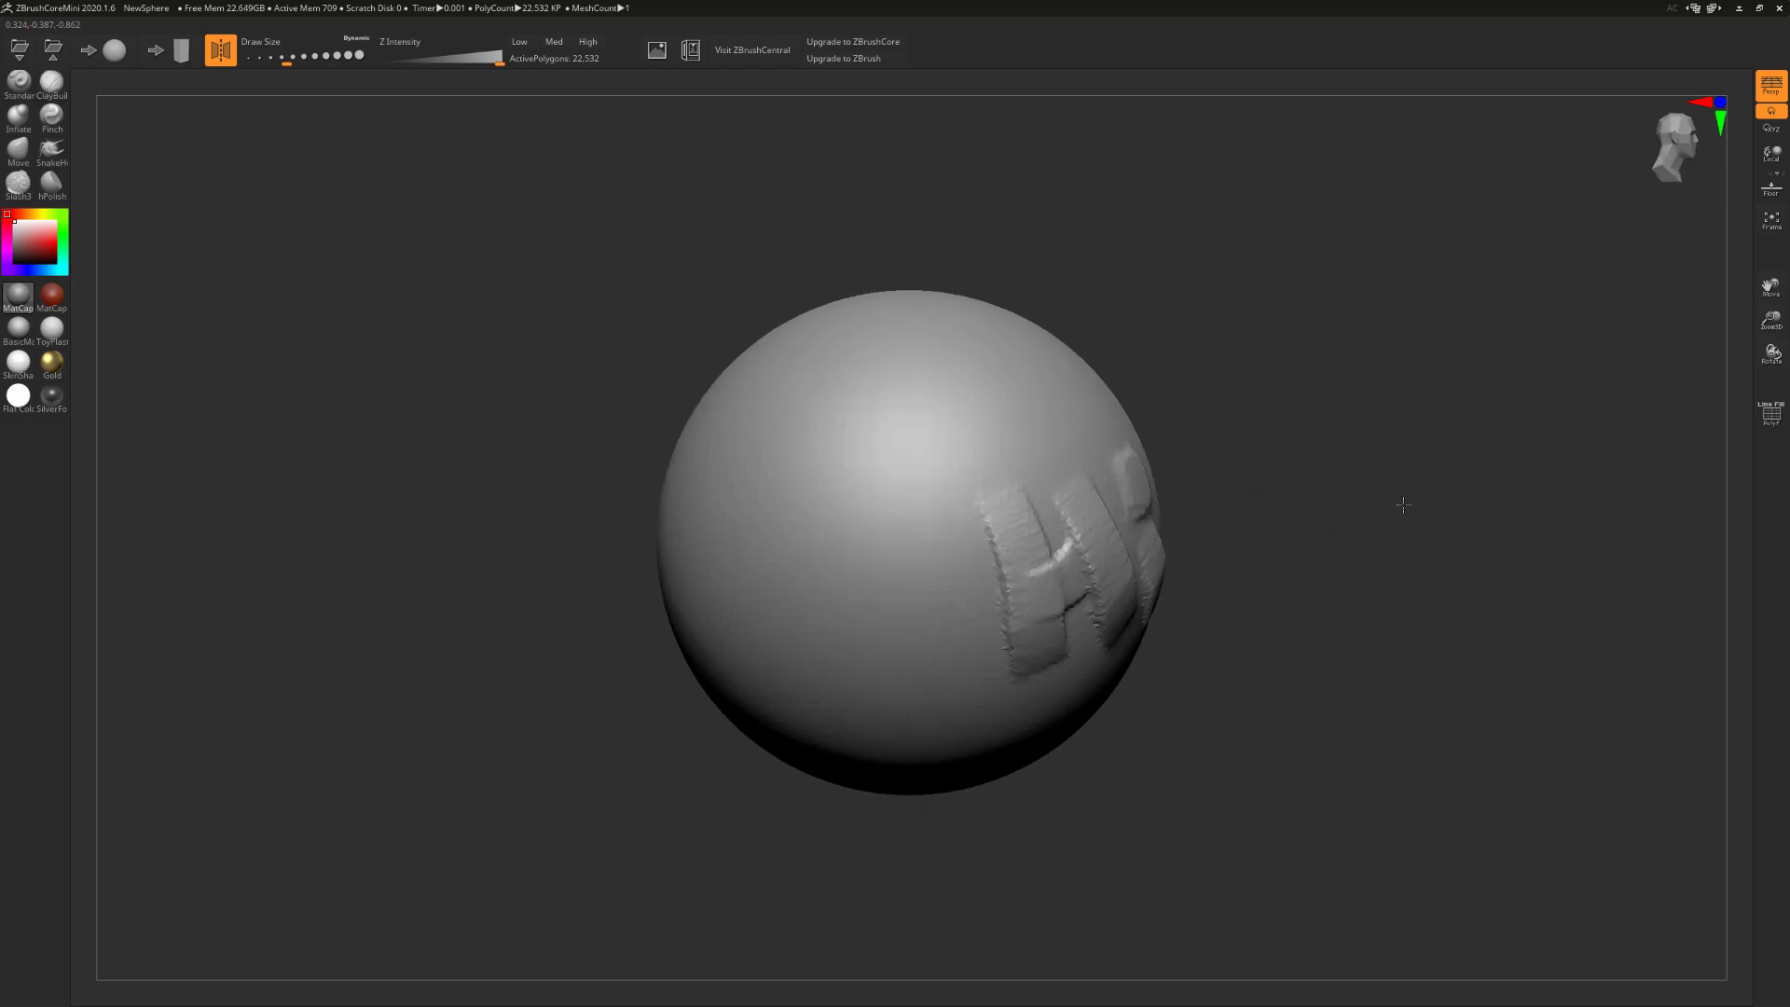
key(b)
key(c)
key(b)
drag(1696, 167, 1655, 175)
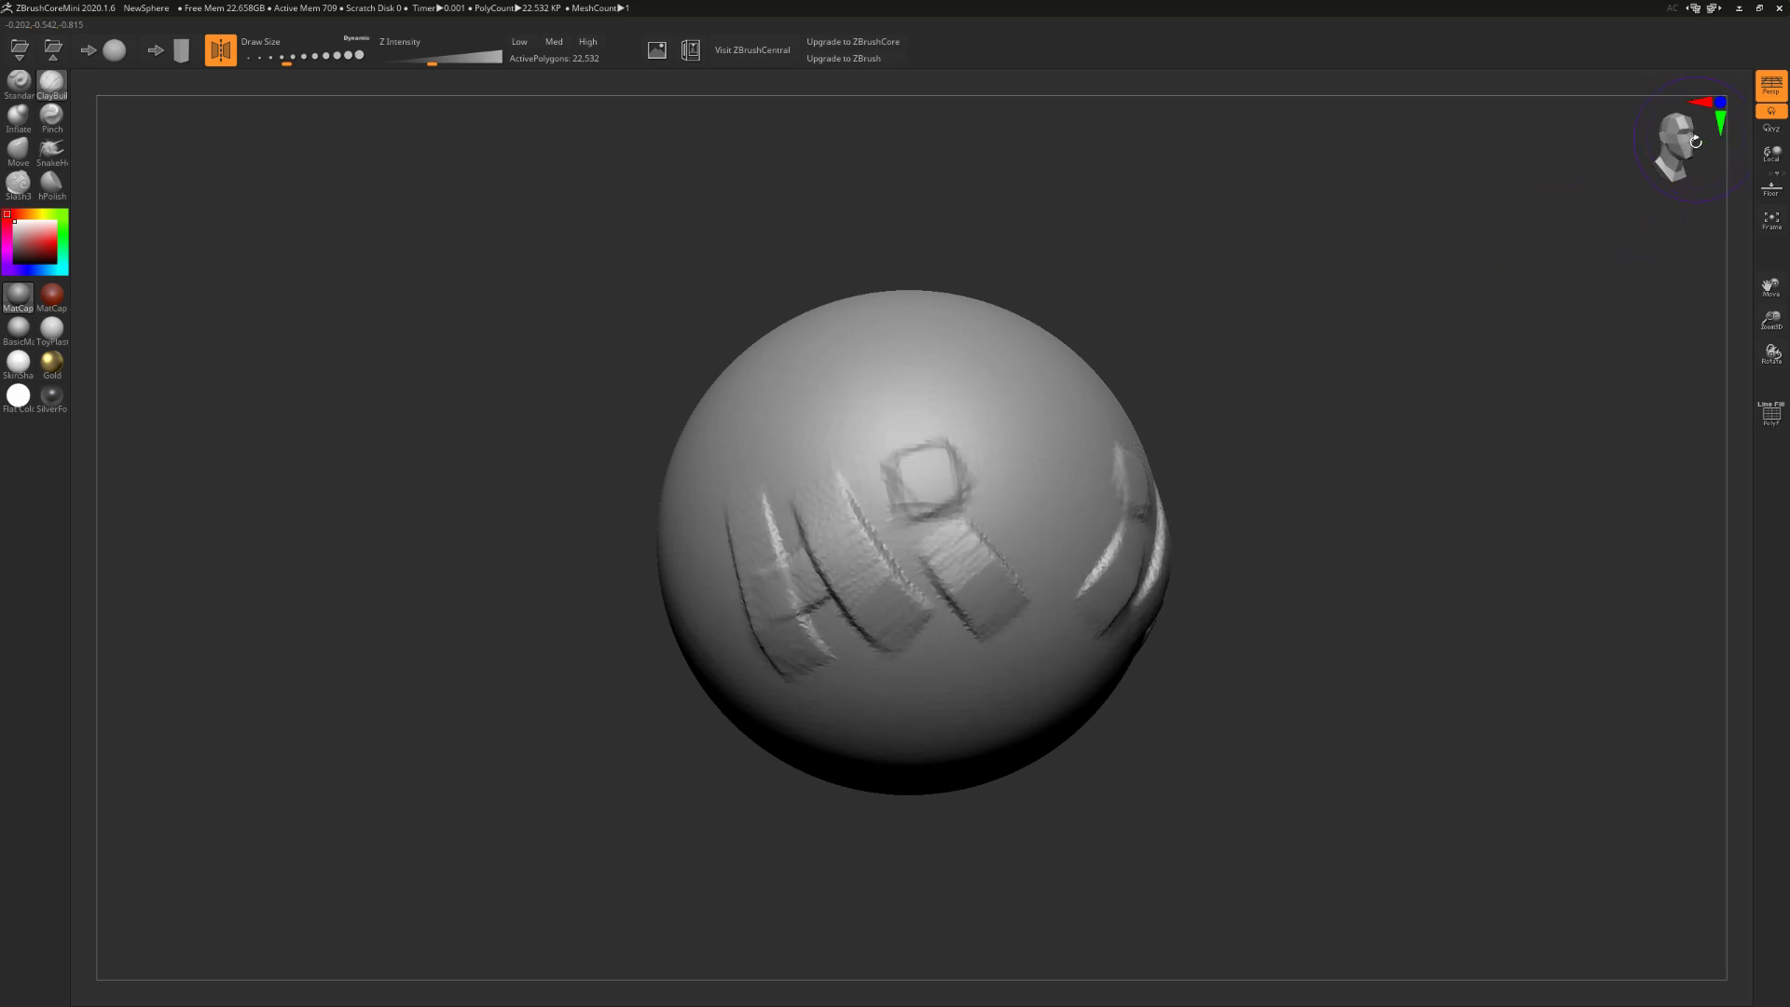
mouse_move(1388, 406)
mouse_down()
mouse_move(1343, 408)
mouse_move(1407, 404)
mouse_move(1342, 400)
mouse_move(1394, 400)
mouse_up()
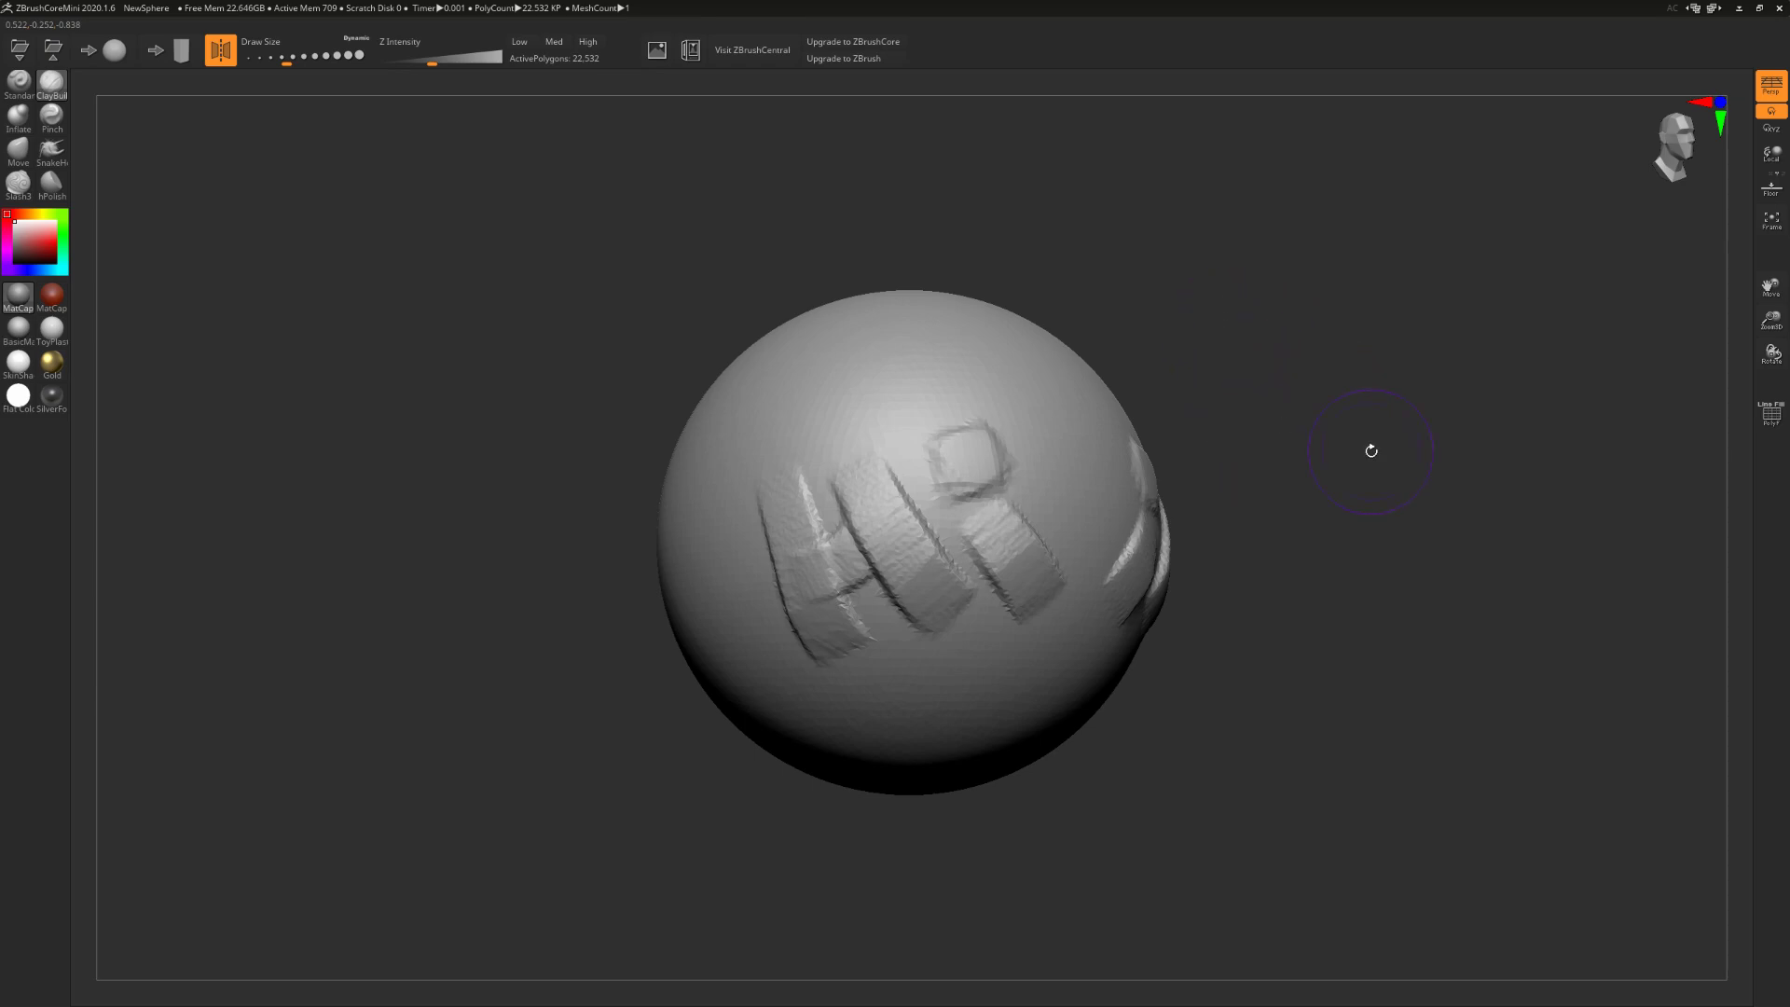
drag(1386, 453, 1335, 462)
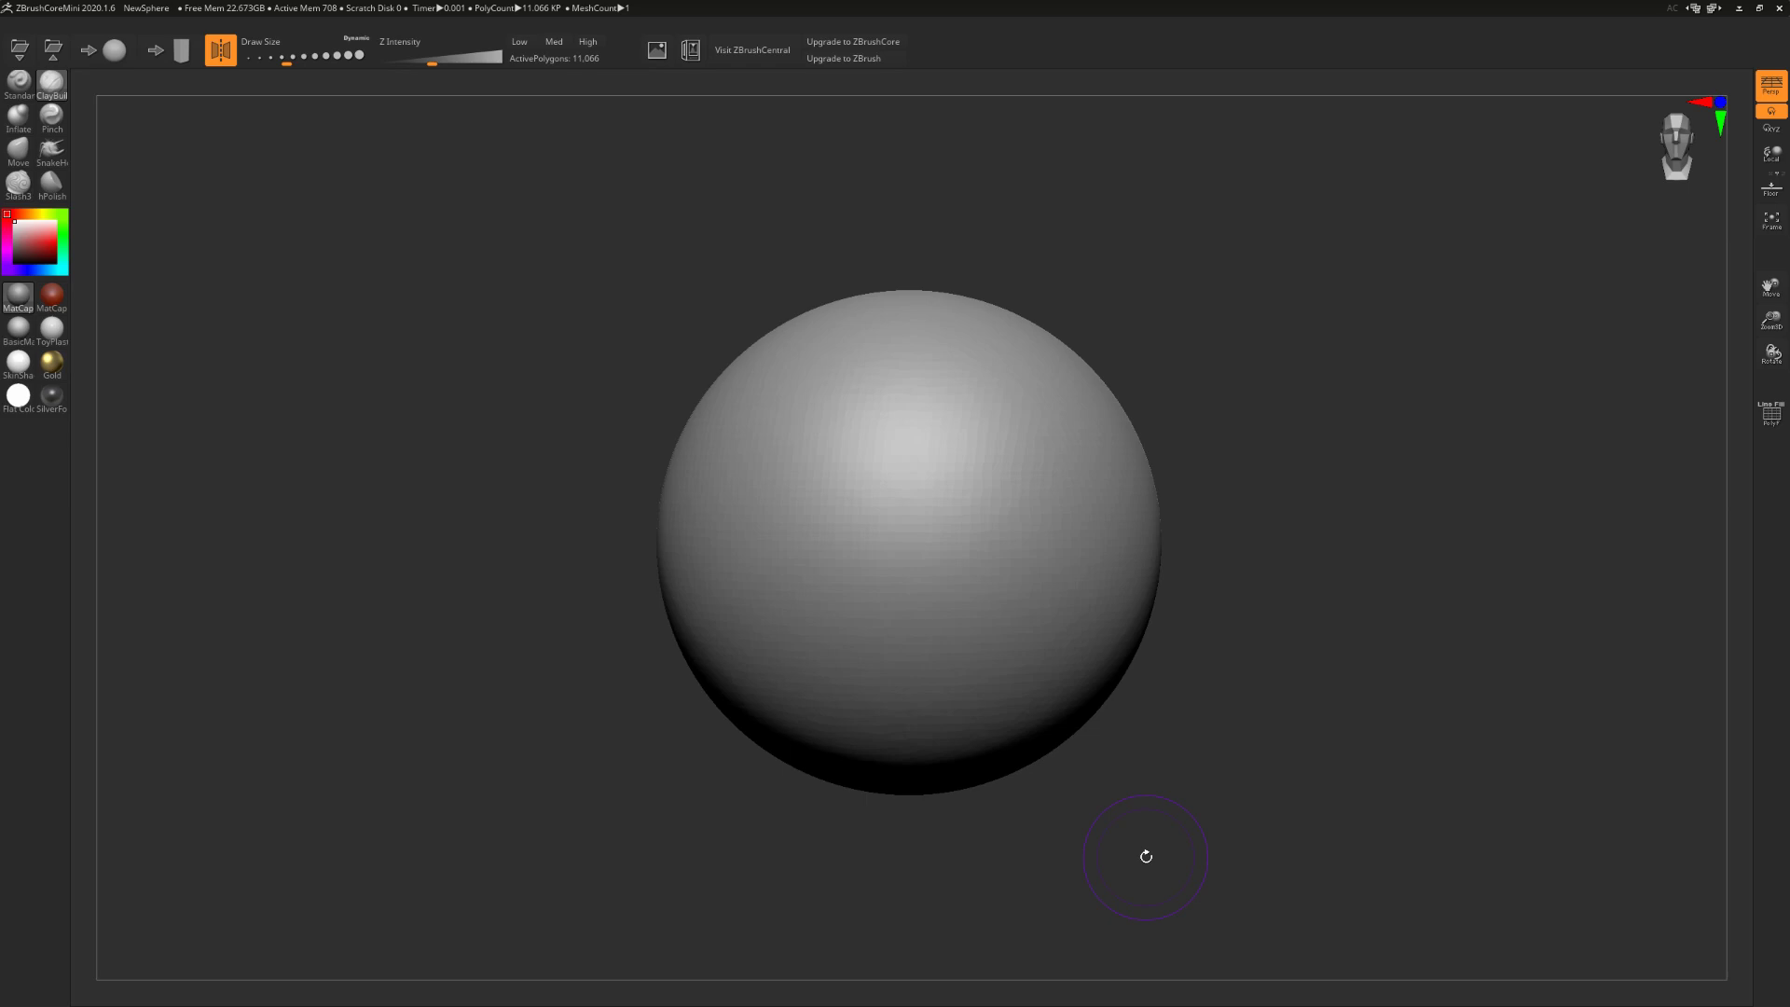
Step: Try smooth Standard brush strokes over the front of the blank sphere
click(19, 82)
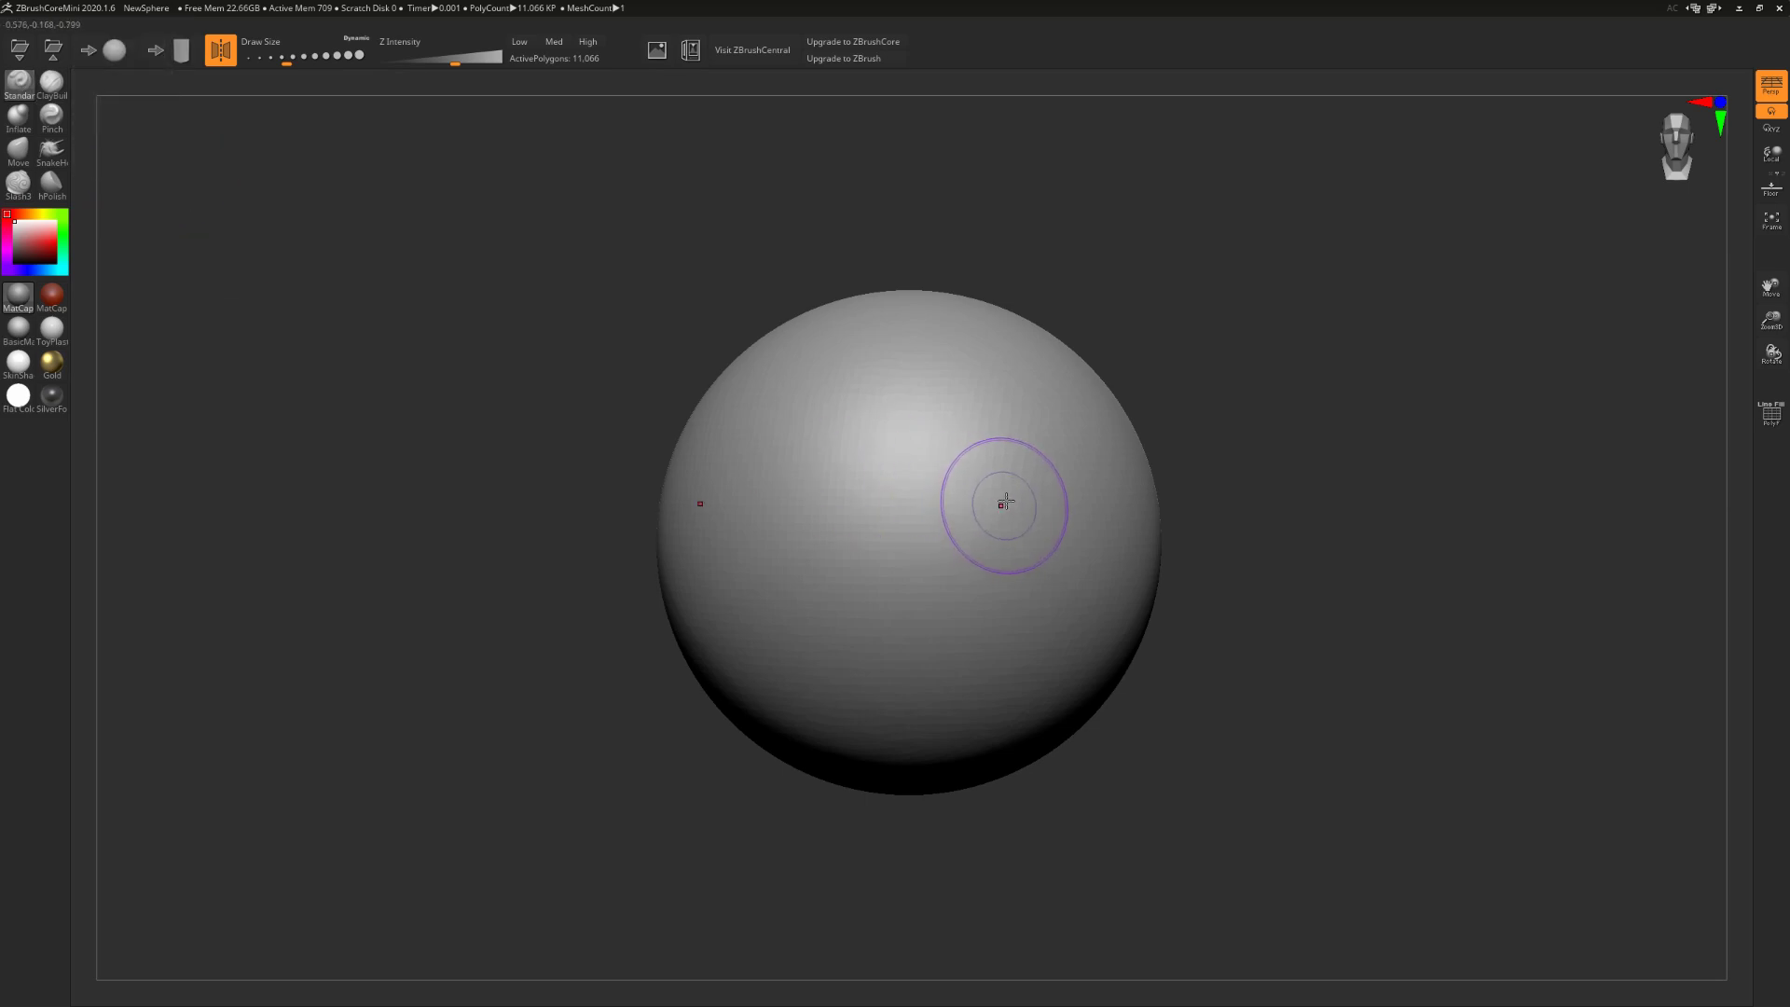
mouse_move(964, 409)
mouse_down()
mouse_move(975, 505)
mouse_move(933, 652)
mouse_move(1044, 727)
mouse_move(1118, 448)
mouse_move(965, 643)
mouse_move(994, 585)
mouse_up()
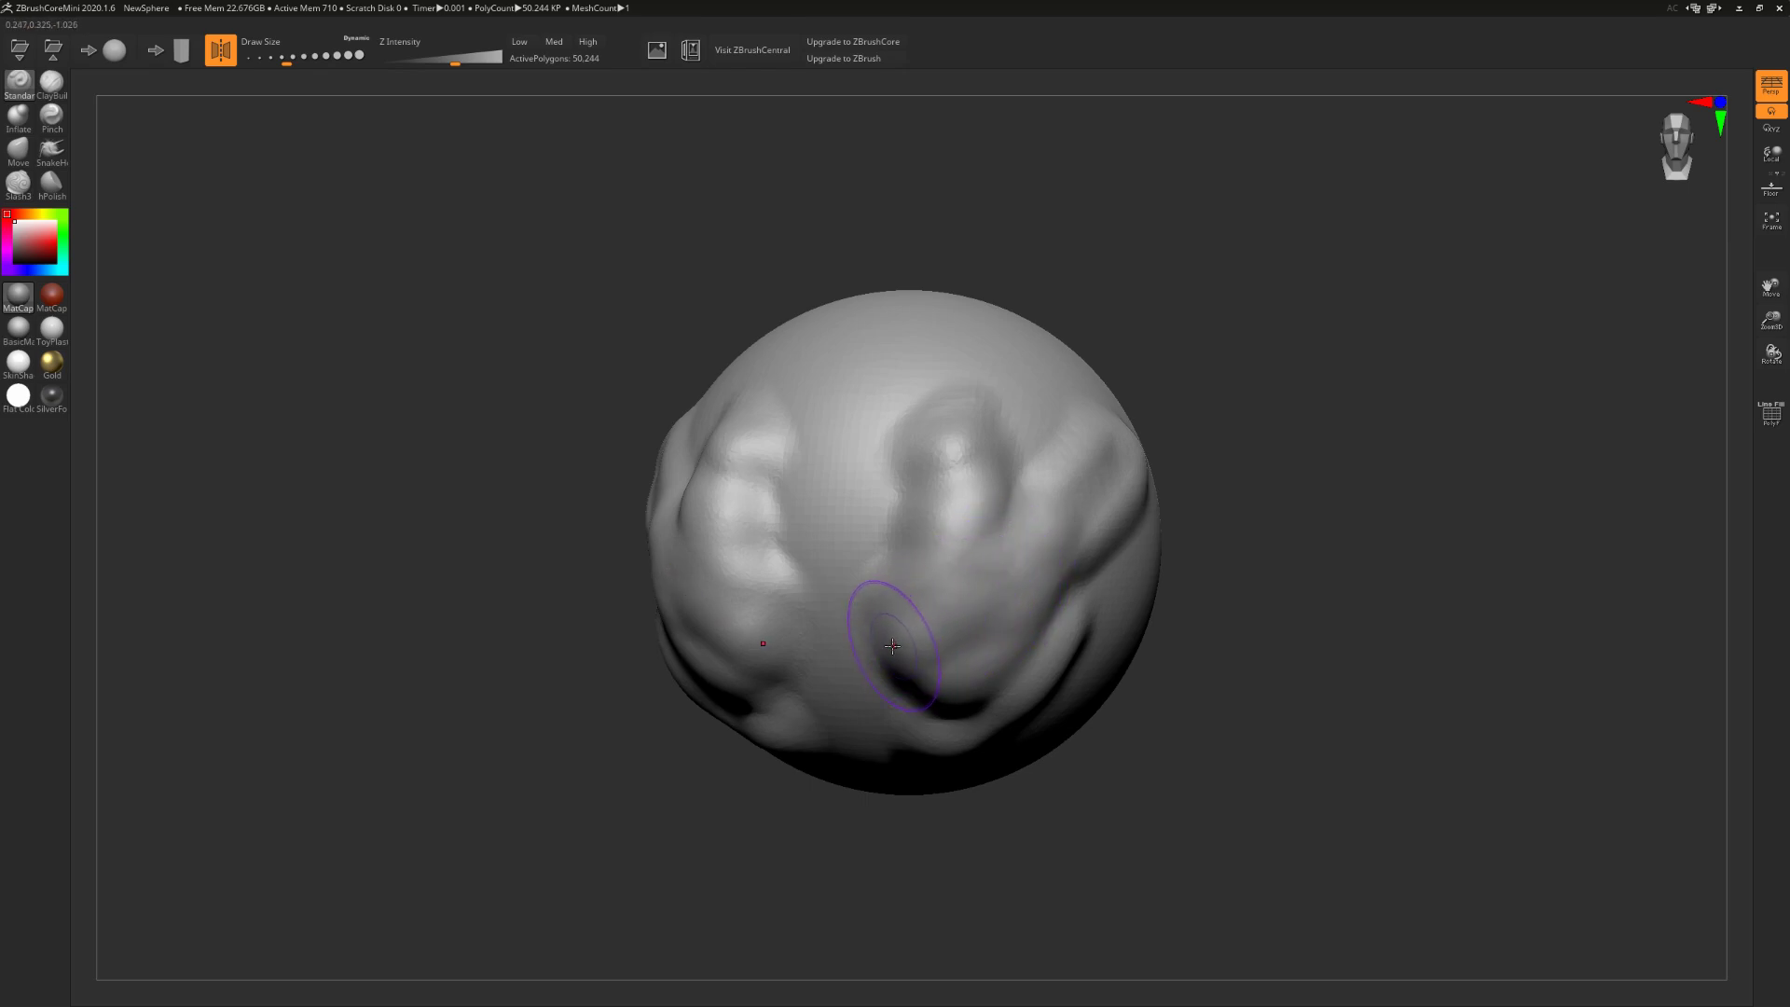
key(ctrl+z)
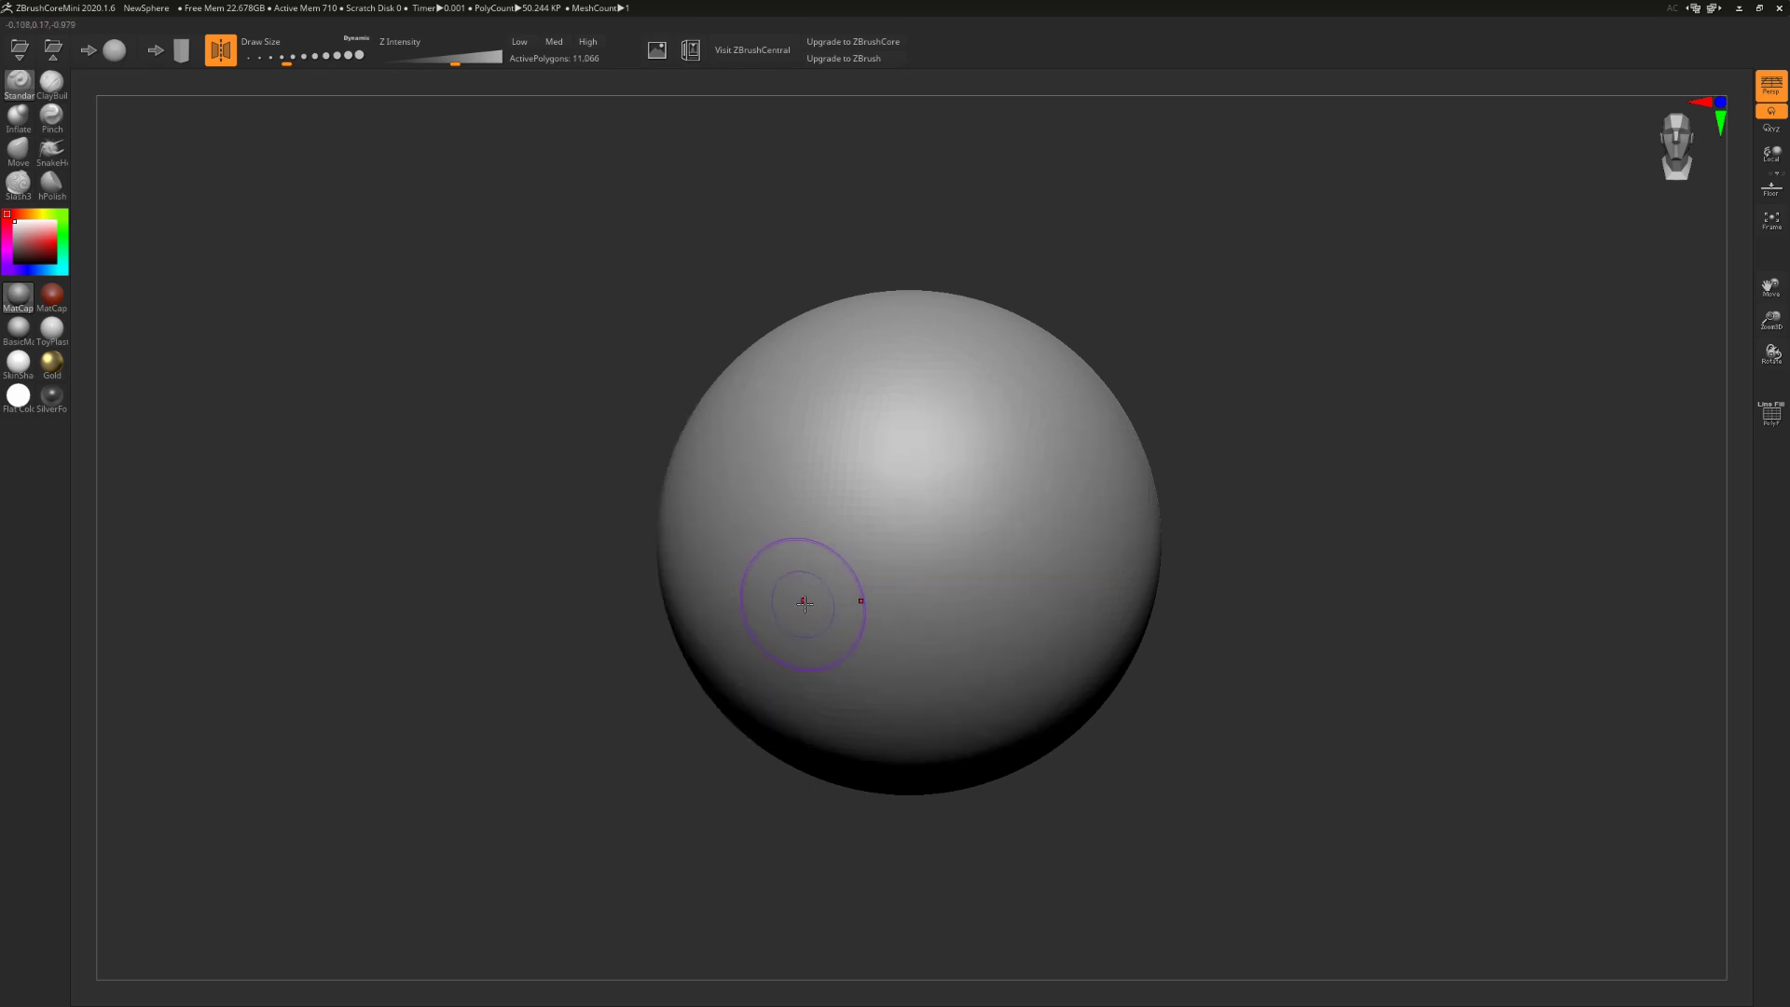
Step: Layer overlapping ClayBuildup strokes across the lower front of the sphere and add a stroke near its upper part
click(54, 91)
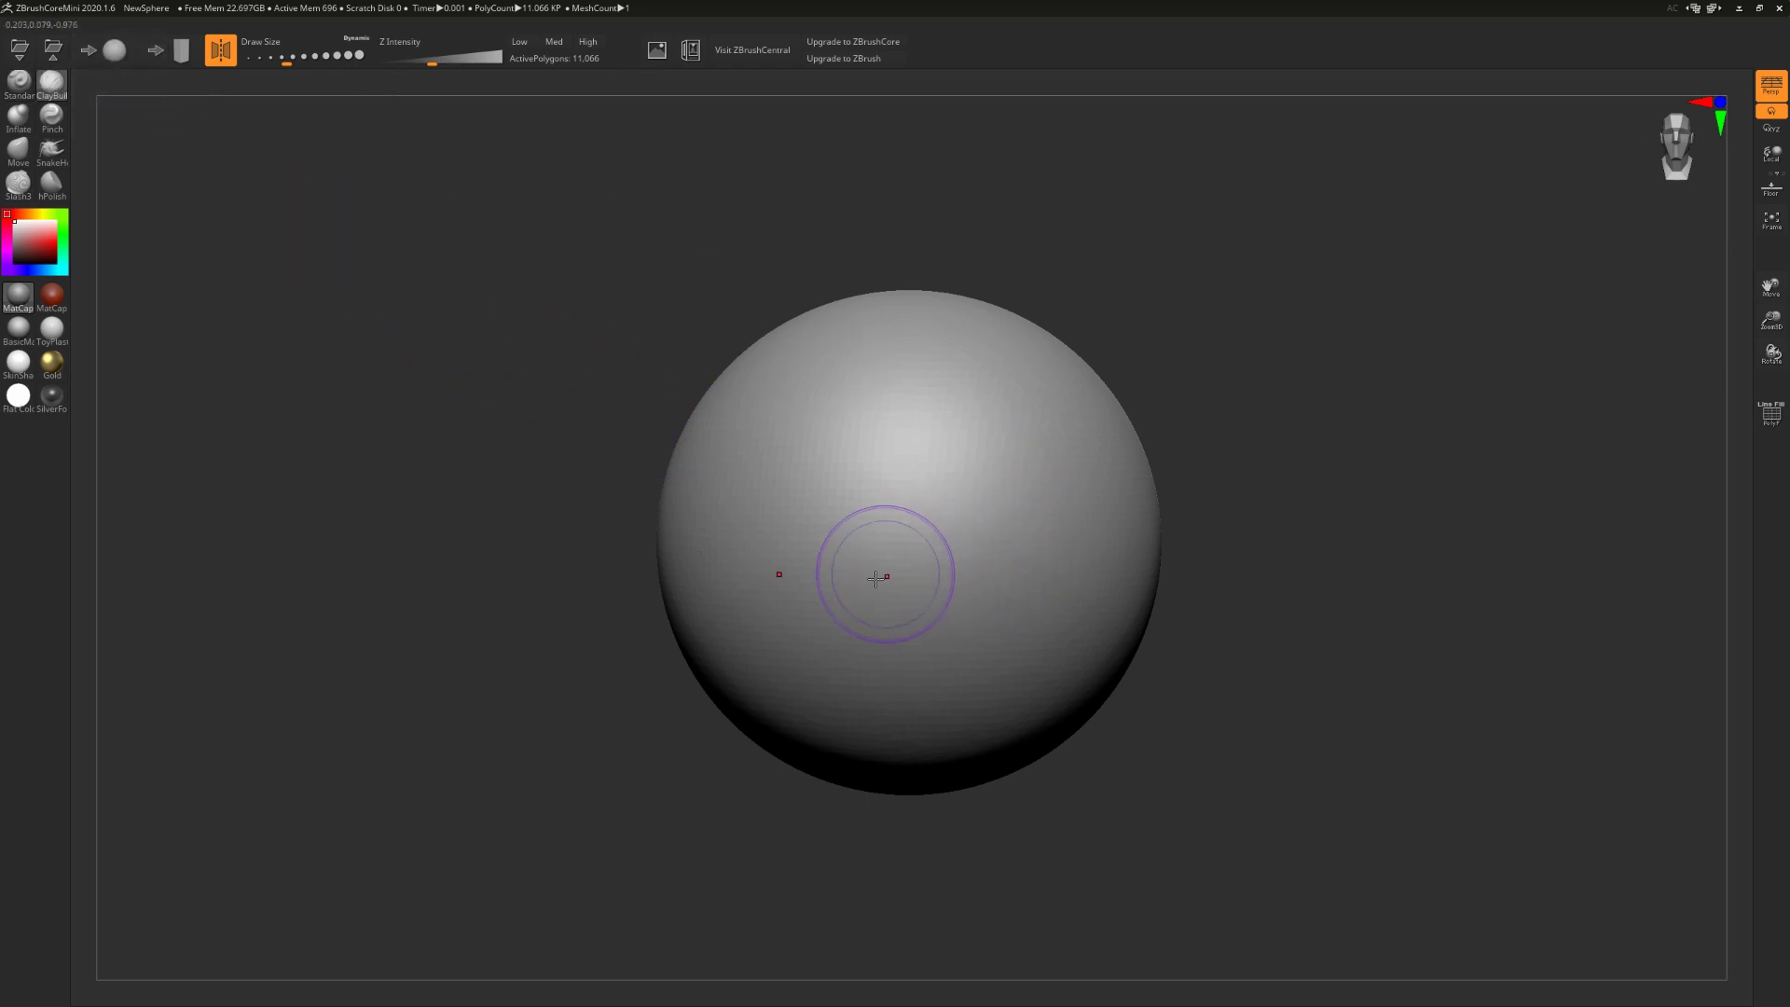
mouse_move(834, 590)
mouse_down()
mouse_move(996, 573)
mouse_move(853, 611)
mouse_move(953, 607)
mouse_move(723, 634)
mouse_move(1030, 583)
mouse_move(685, 583)
mouse_move(965, 610)
mouse_move(880, 646)
mouse_up()
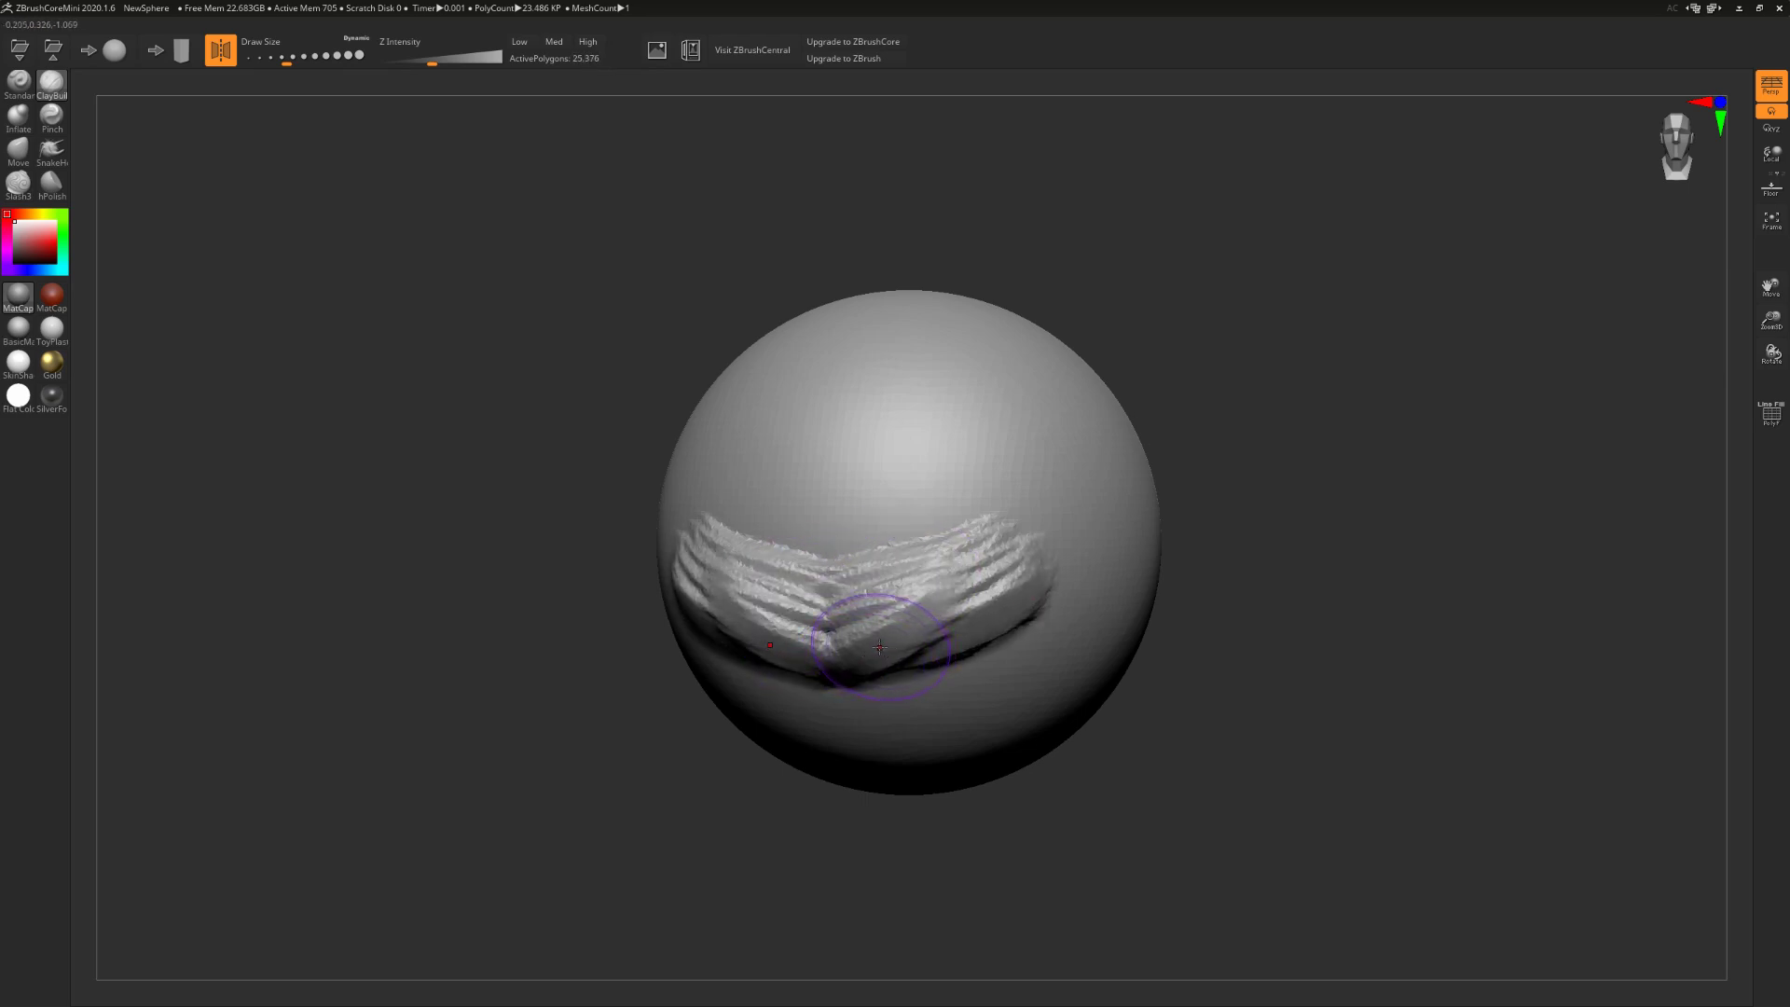
mouse_move(930, 382)
mouse_down()
mouse_move(979, 490)
mouse_move(1009, 365)
mouse_up()
Step: Undo all the layered clay strokes on the sphere
key(ctrl+z)
key(ctrl+z)
key(ctrl+z)
key(ctrl+z)
key(ctrl+z)
key(ctrl+z)
key(ctrl+z)
key(ctrl+z)
key(ctrl+z)
key(ctrl+z)
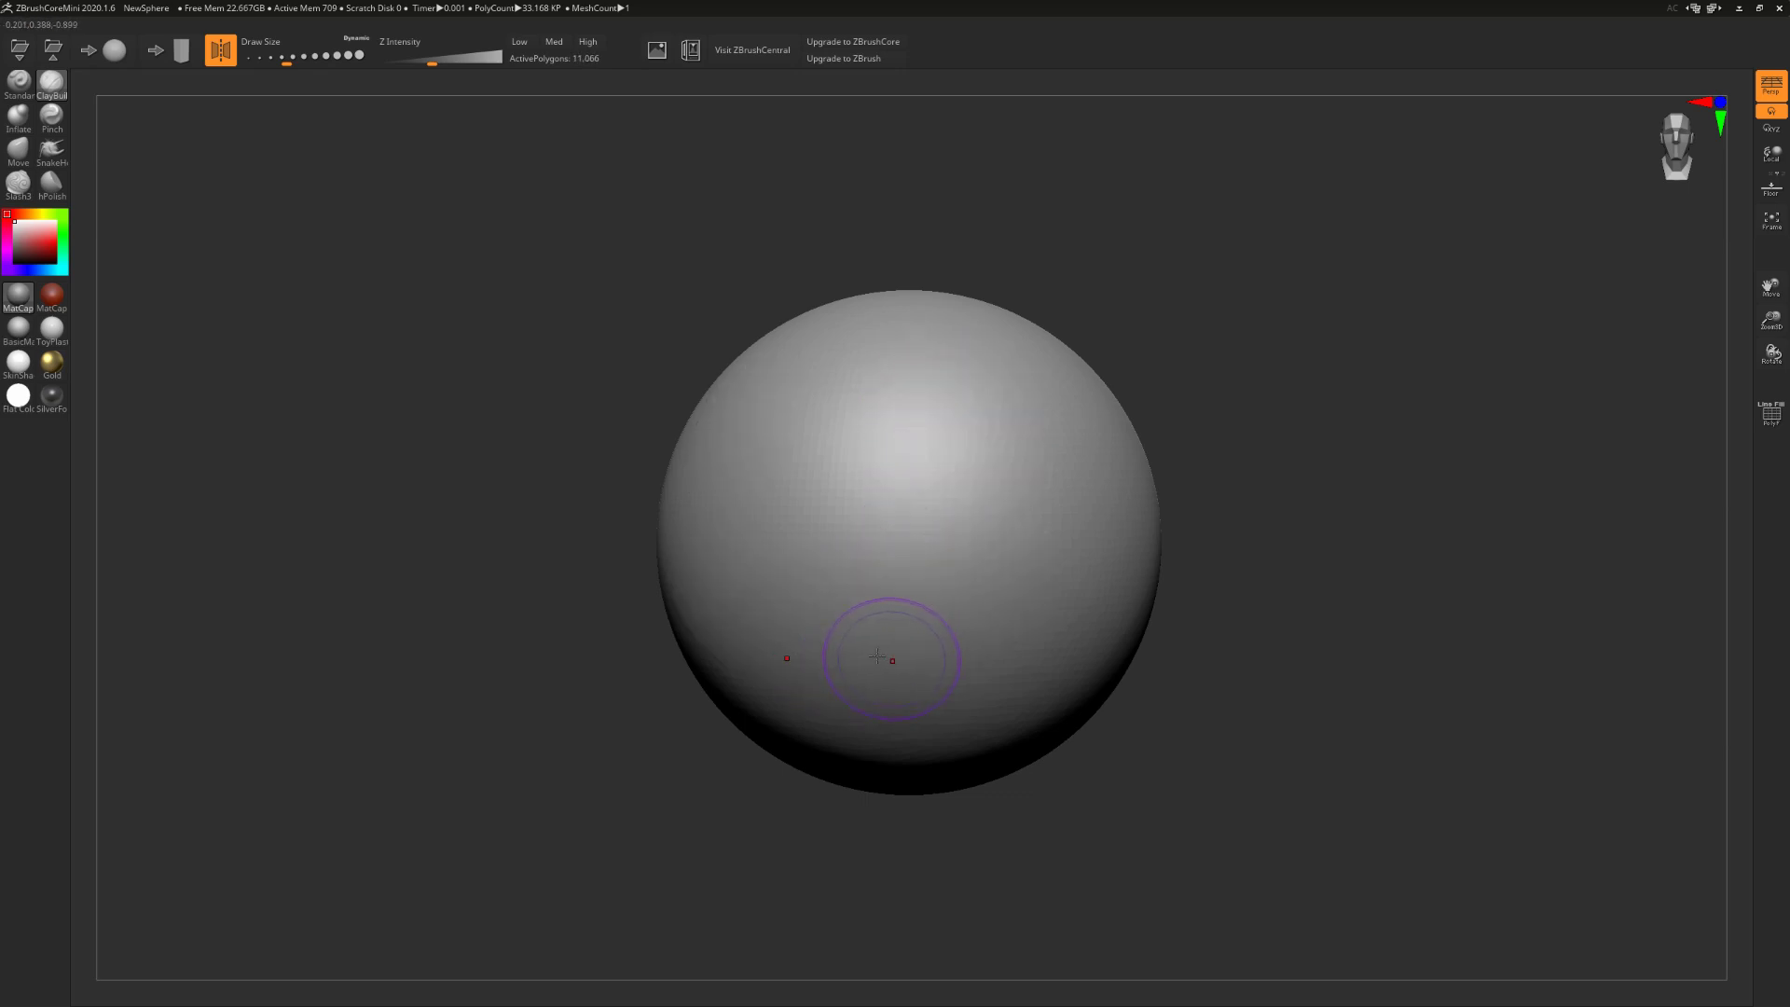
Step: Build a thick, rough protrusion out of the sphere's lower front using an enlarged ClayBuildup brush
key(s)
drag(888, 643, 884, 645)
mouse_move(881, 744)
alt+right_down()
mouse_move(899, 619)
mouse_move(883, 511)
alt+right_up()
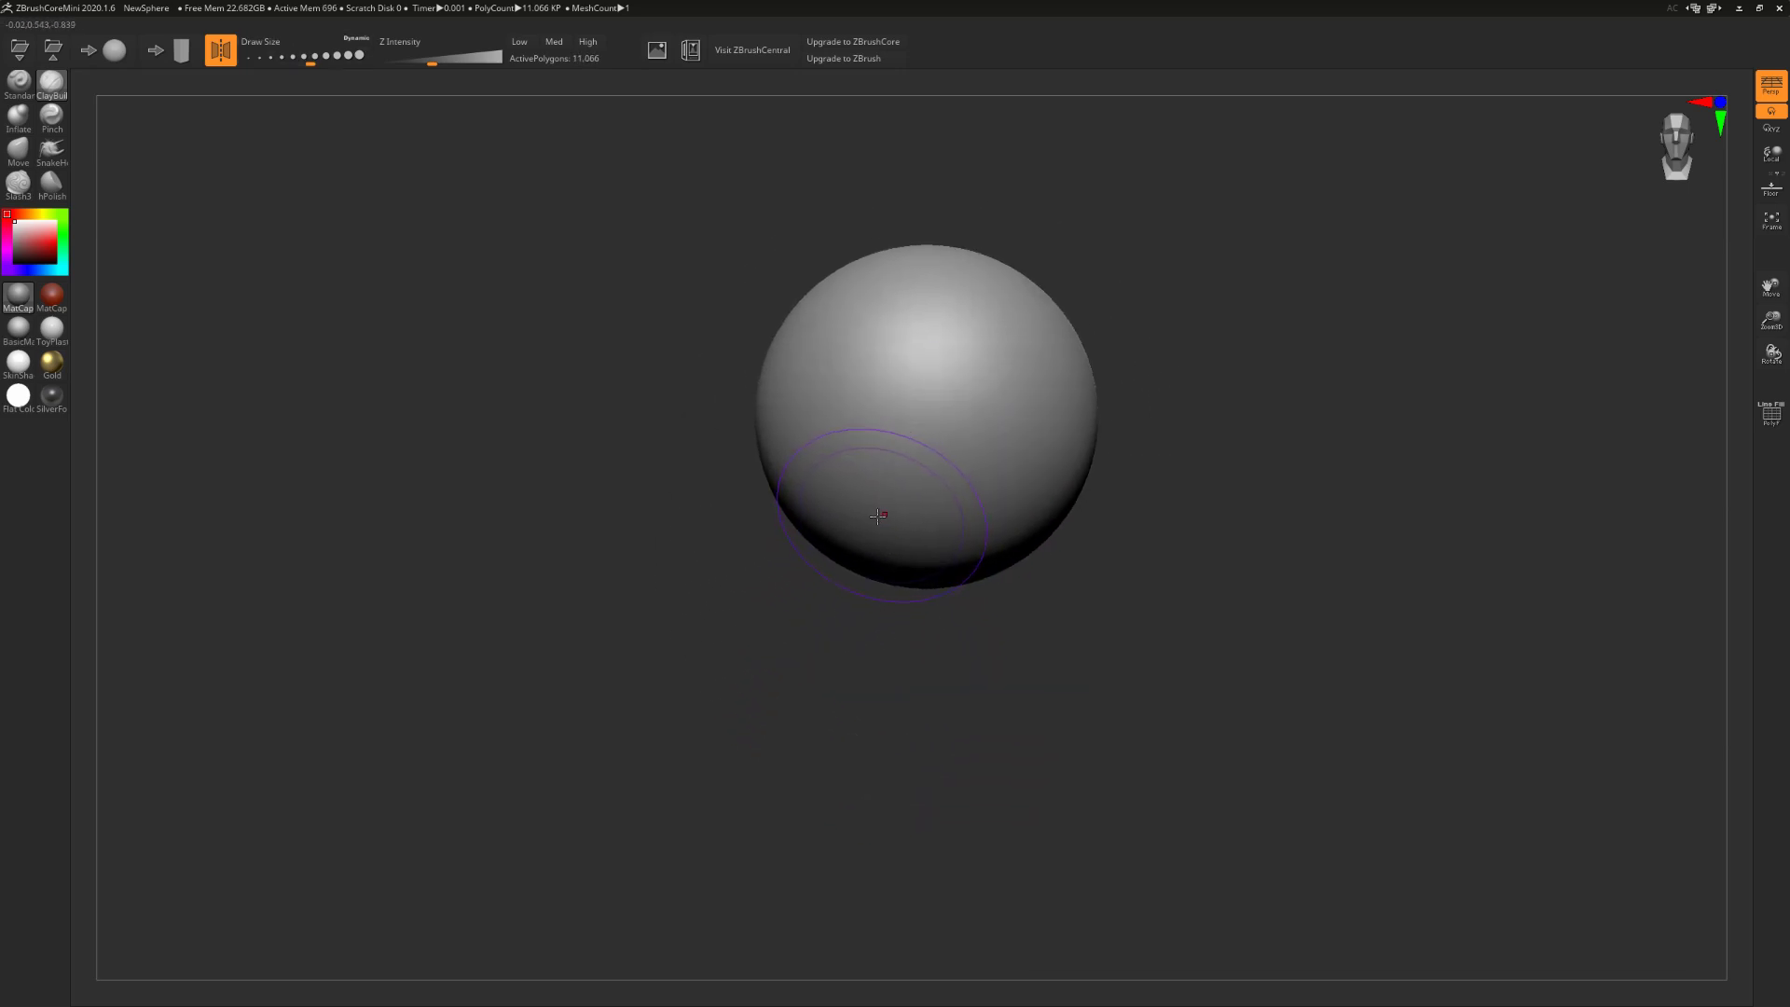
alt+right_drag(911, 429, 907, 493)
key(s)
drag(854, 534, 850, 534)
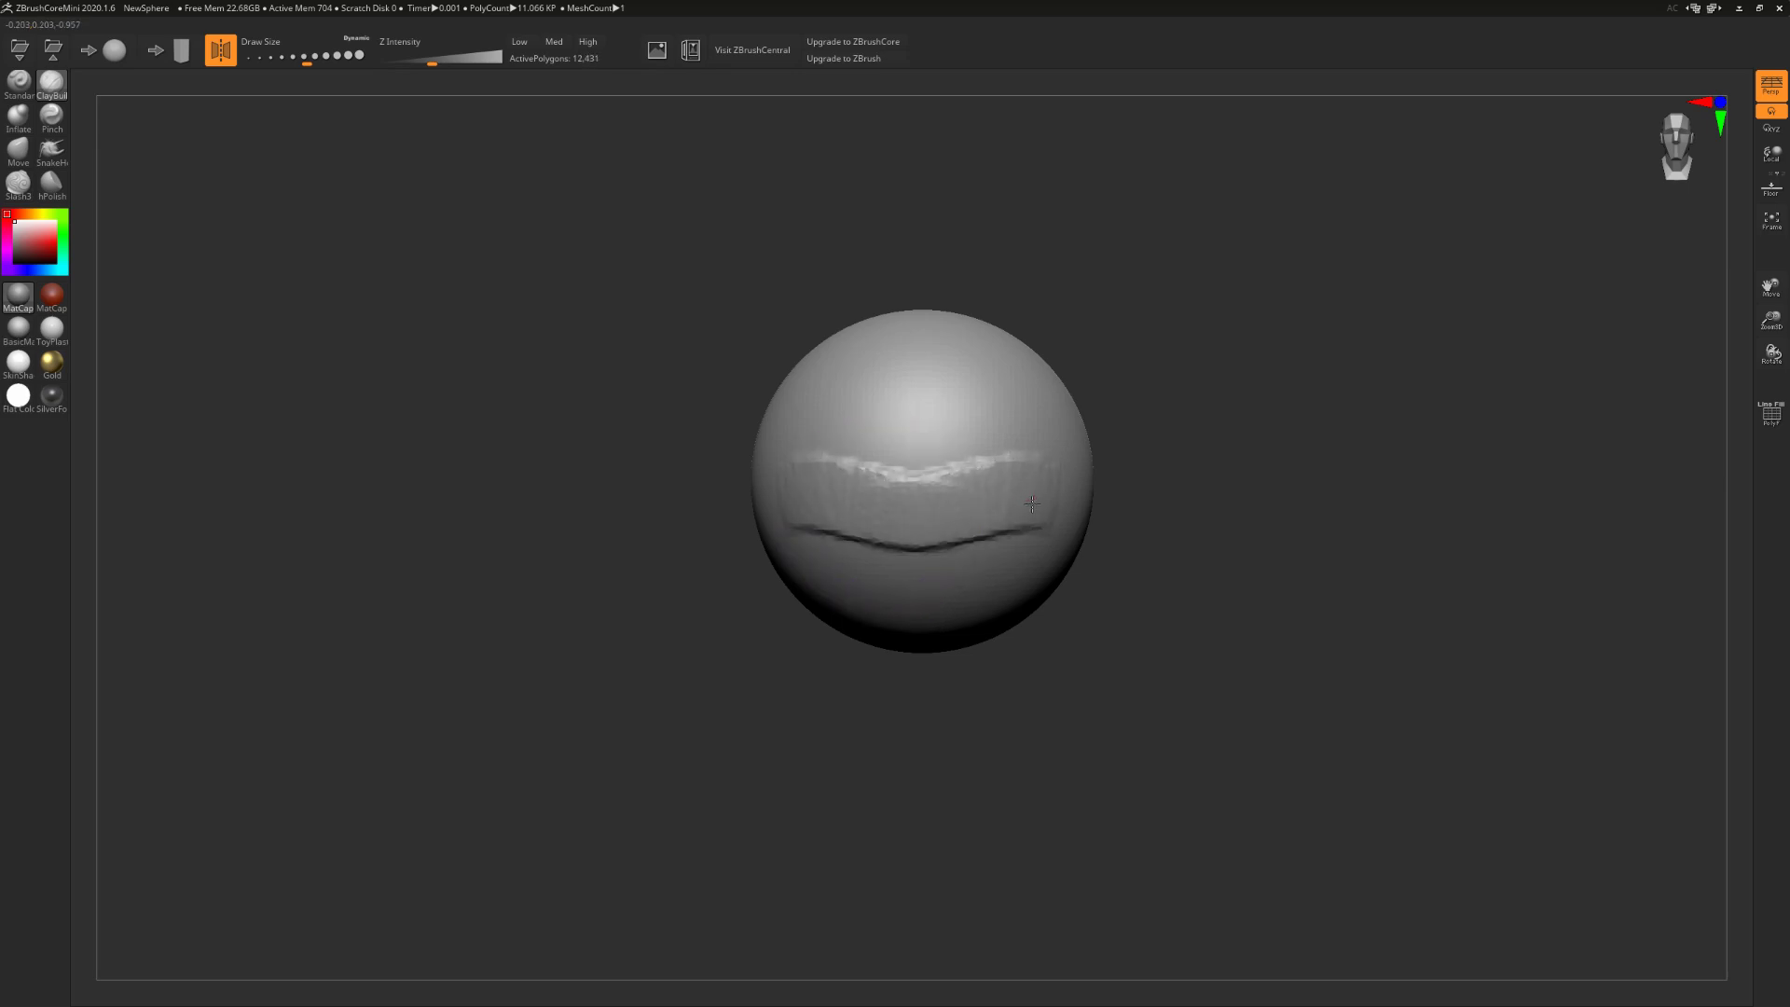
mouse_move(939, 569)
mouse_down()
mouse_move(960, 582)
mouse_move(932, 503)
mouse_move(916, 573)
mouse_move(914, 513)
mouse_up()
right_drag(913, 536, 755, 536)
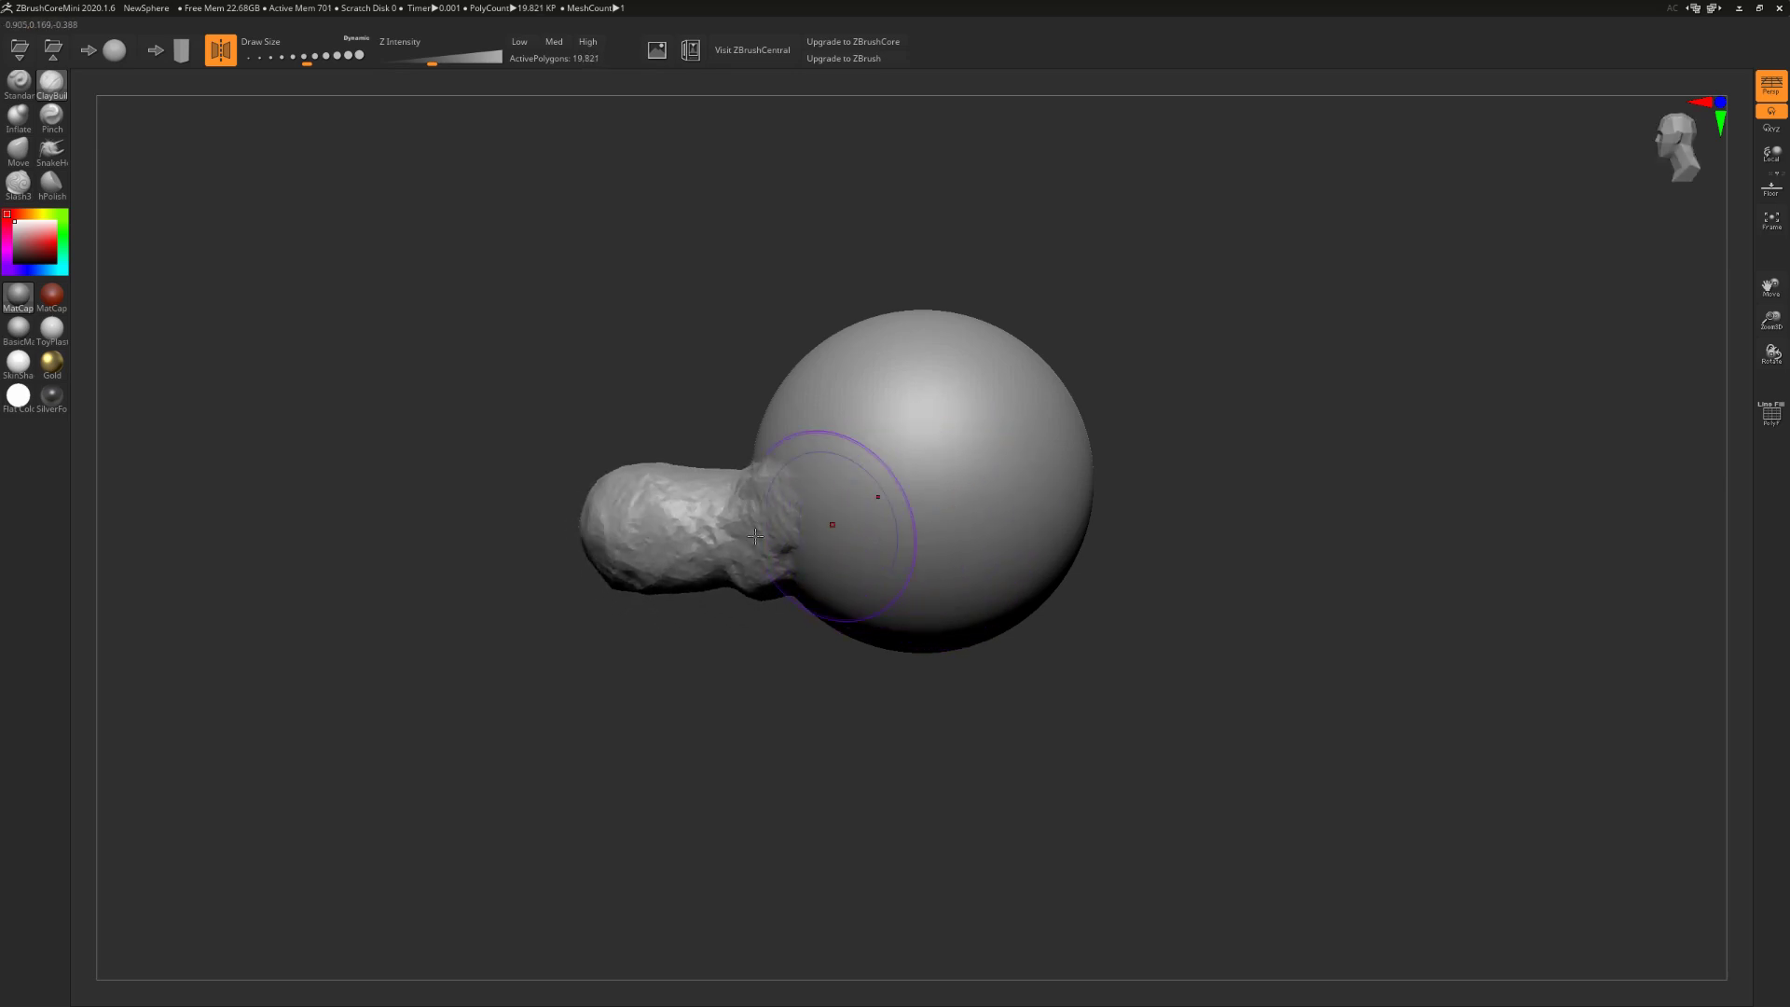
mouse_move(583, 546)
mouse_down()
mouse_move(759, 484)
mouse_move(753, 509)
mouse_up()
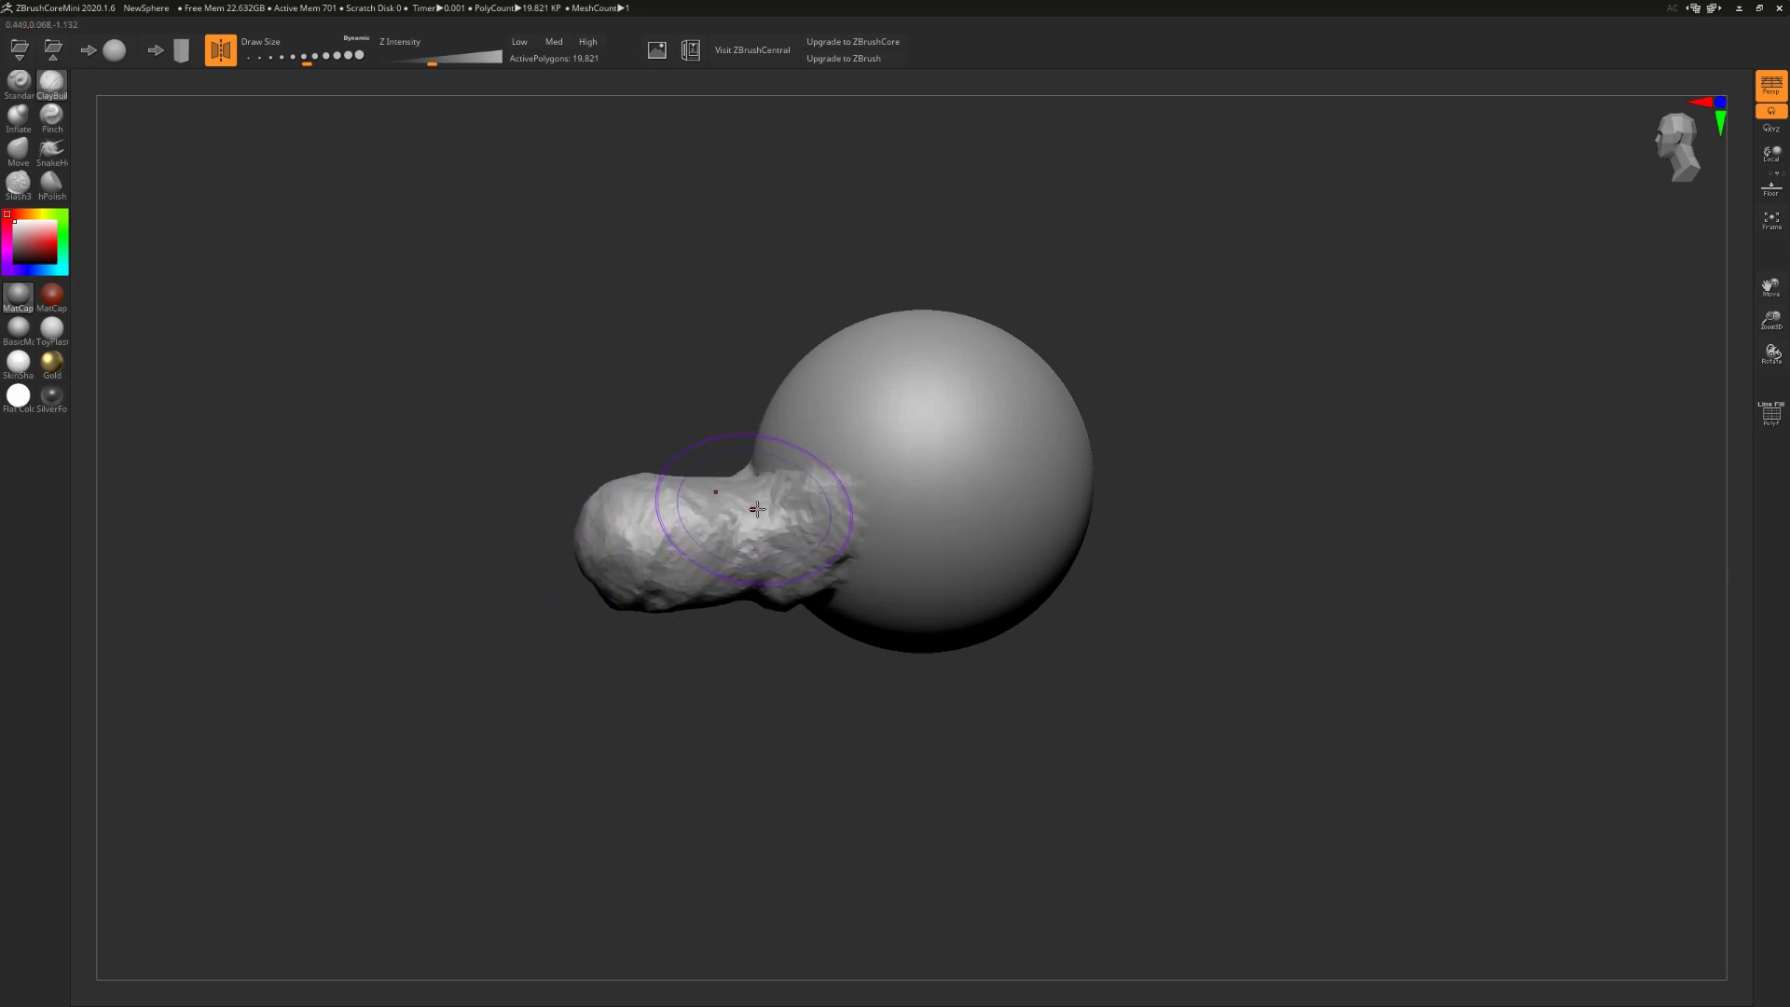
Step: Undo the last strokes on the protrusion and raise a smooth bulge on the sphere's back with the Standard brush
click(24, 91)
key(ctrl+z)
key(ctrl+z)
key(ctrl+z)
key(ctrl+z)
right_drag(899, 504, 1035, 485)
mouse_move(1002, 499)
mouse_down()
mouse_move(1047, 512)
mouse_move(952, 533)
mouse_move(1001, 524)
mouse_up()
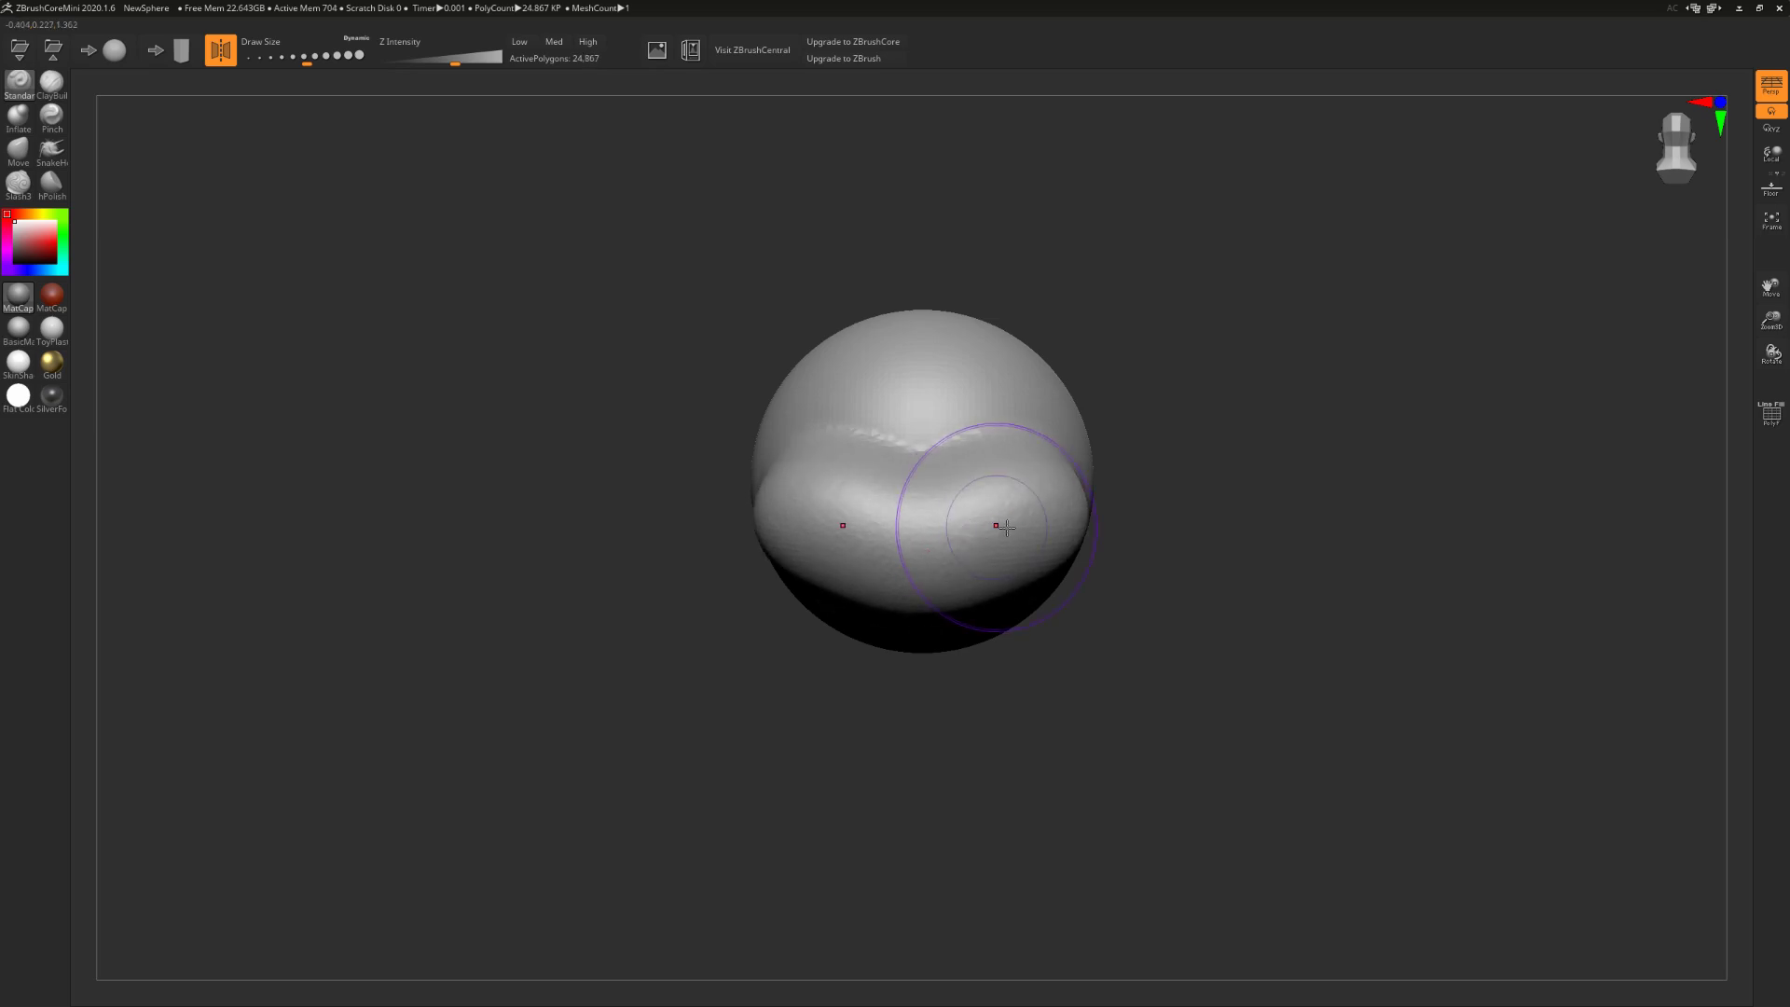
mouse_move(1000, 524)
right_down()
mouse_move(1098, 530)
mouse_move(1058, 596)
mouse_move(1109, 533)
right_up()
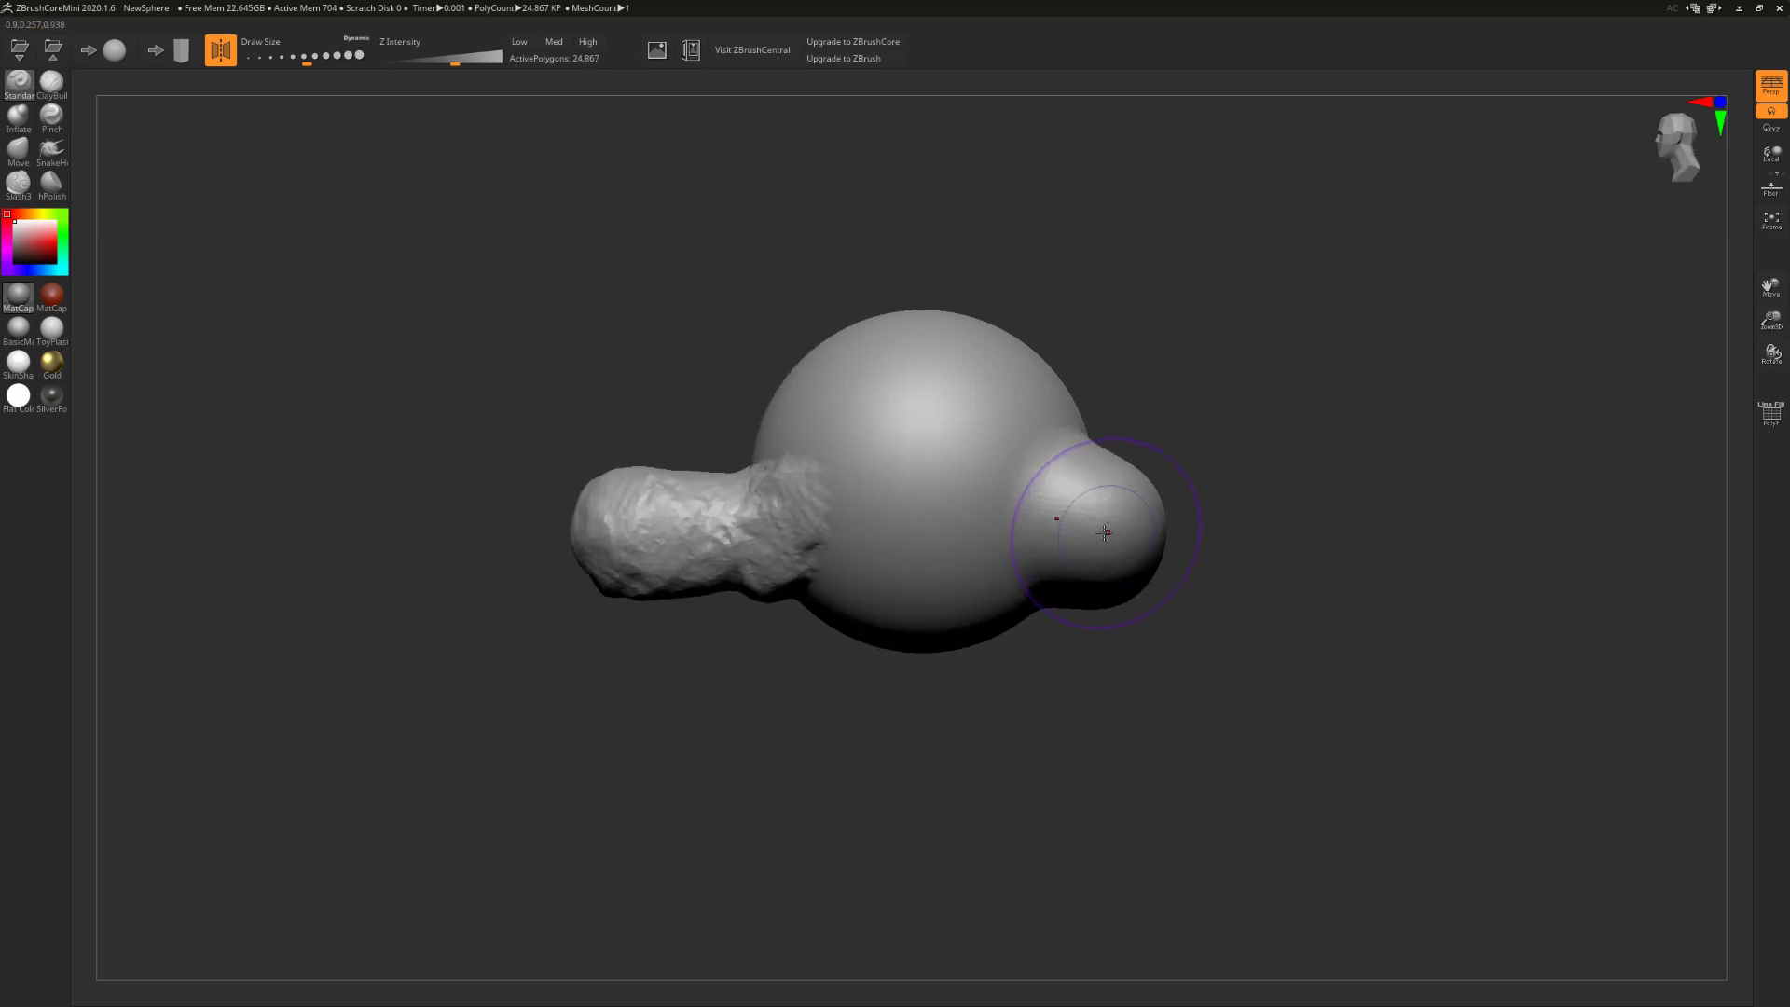
Step: Undo the bulge on the sphere's back and layer ClayBuildup strokes from the sphere down over the top of the front protrusion
key(ctrl+z)
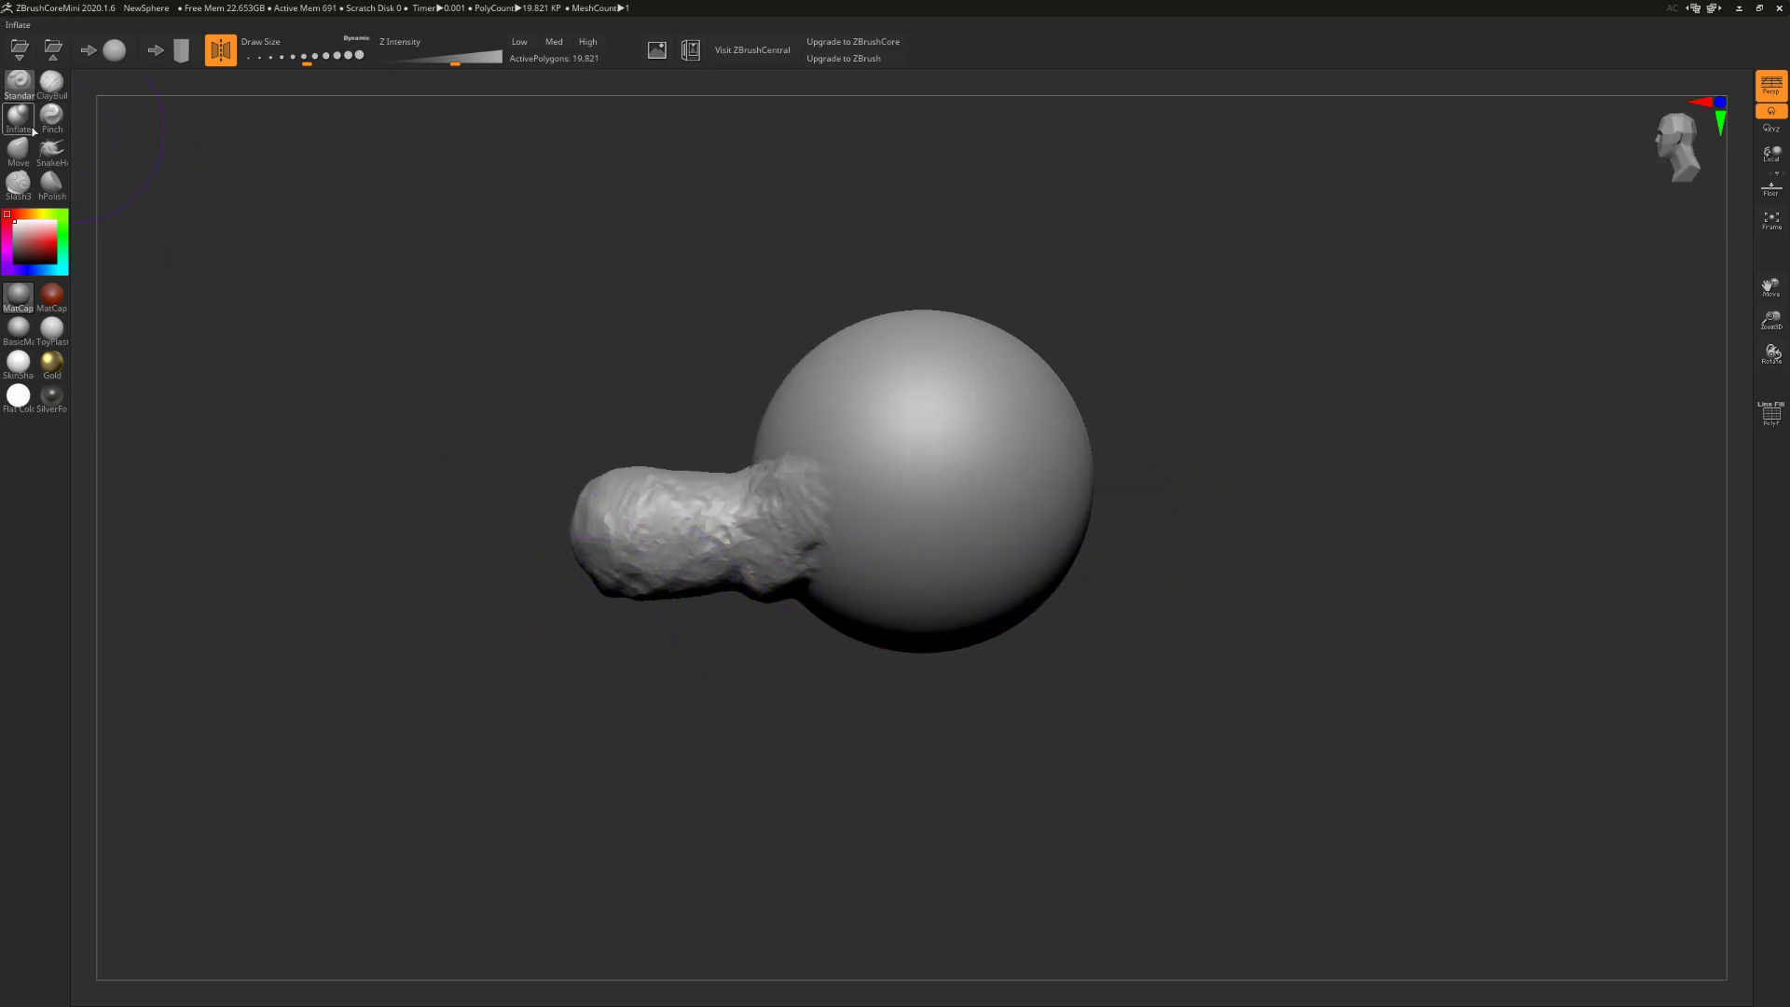
click(50, 99)
mouse_move(608, 524)
alt+right_down()
mouse_move(844, 605)
mouse_move(878, 492)
alt+right_up()
key(s)
click(744, 571)
right_drag(879, 492, 846, 511)
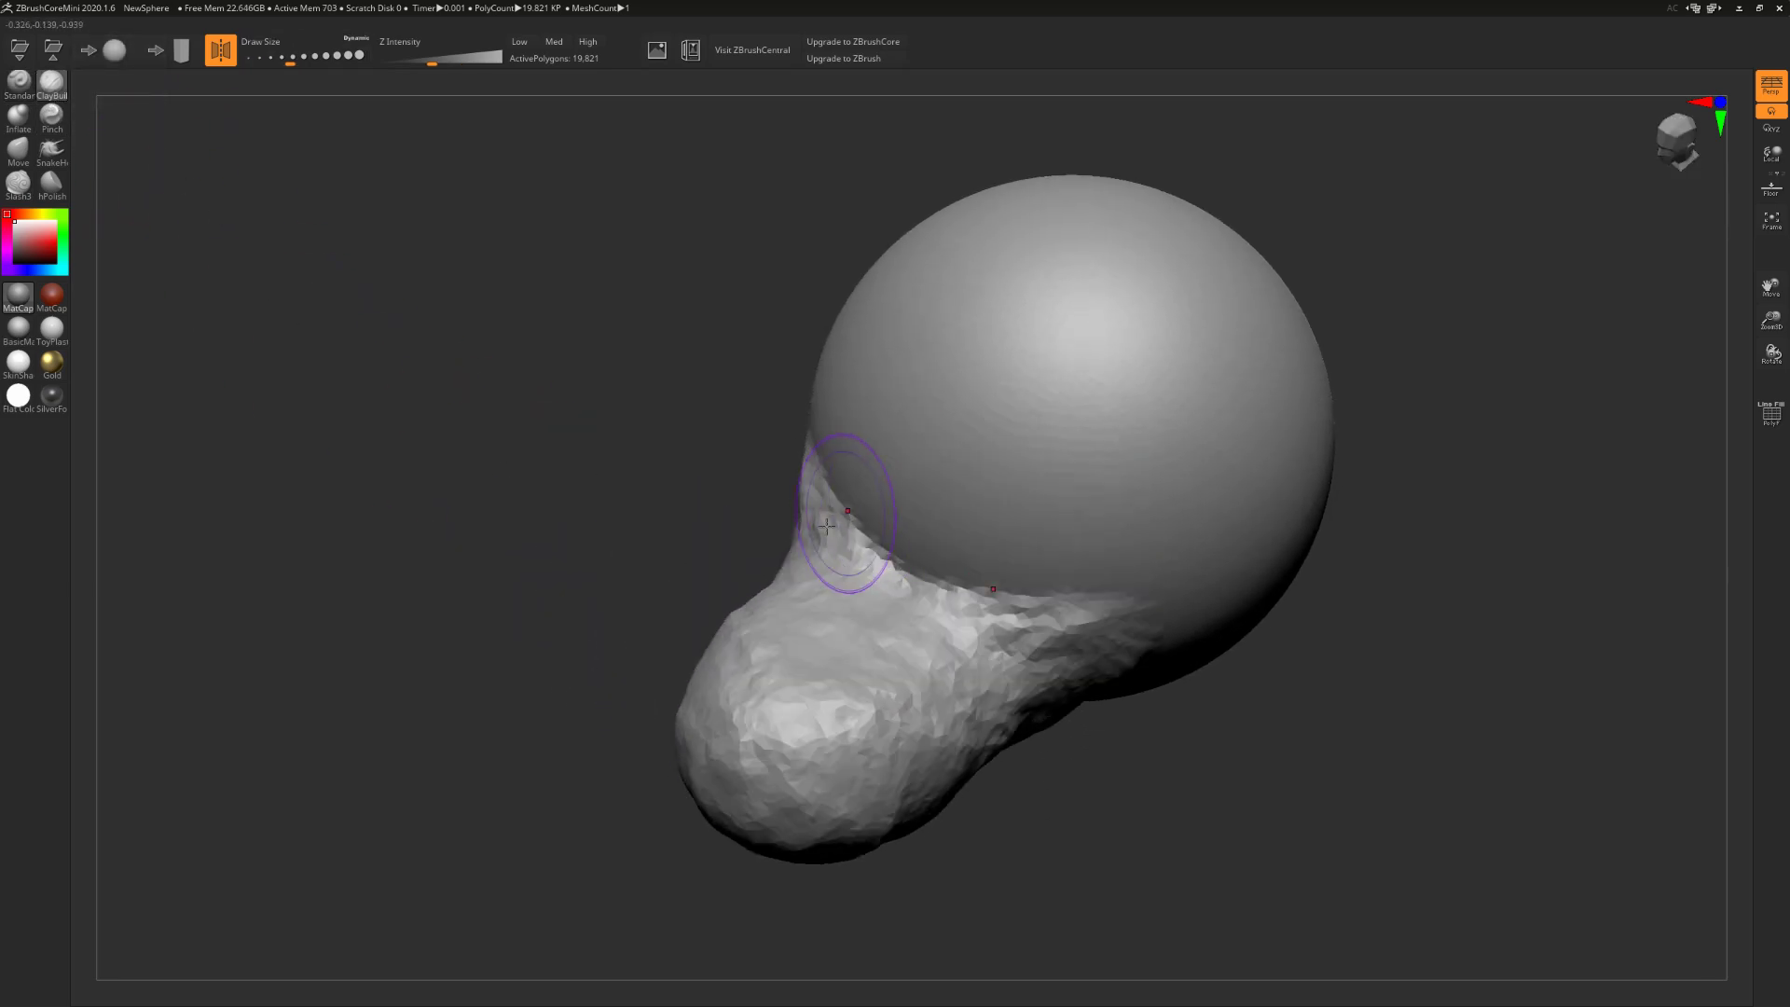
mouse_move(778, 703)
mouse_down()
mouse_move(852, 631)
mouse_move(934, 480)
mouse_up()
mouse_move(871, 575)
mouse_down()
mouse_move(792, 667)
mouse_move(1038, 472)
mouse_move(811, 690)
mouse_move(920, 585)
mouse_up()
right_drag(920, 586, 965, 579)
mouse_move(964, 579)
mouse_down()
mouse_move(979, 731)
mouse_move(1064, 419)
mouse_move(1016, 737)
mouse_move(959, 759)
mouse_move(919, 839)
mouse_move(1026, 794)
mouse_move(1016, 825)
mouse_up()
drag(1145, 418, 1007, 809)
drag(1044, 383, 970, 807)
Step: Add long parallel ClayBuildup strokes from the sphere's forehead area along the top of the protrusion to its tip
mouse_move(995, 709)
right_down()
mouse_move(949, 632)
mouse_move(822, 534)
mouse_move(870, 592)
right_up()
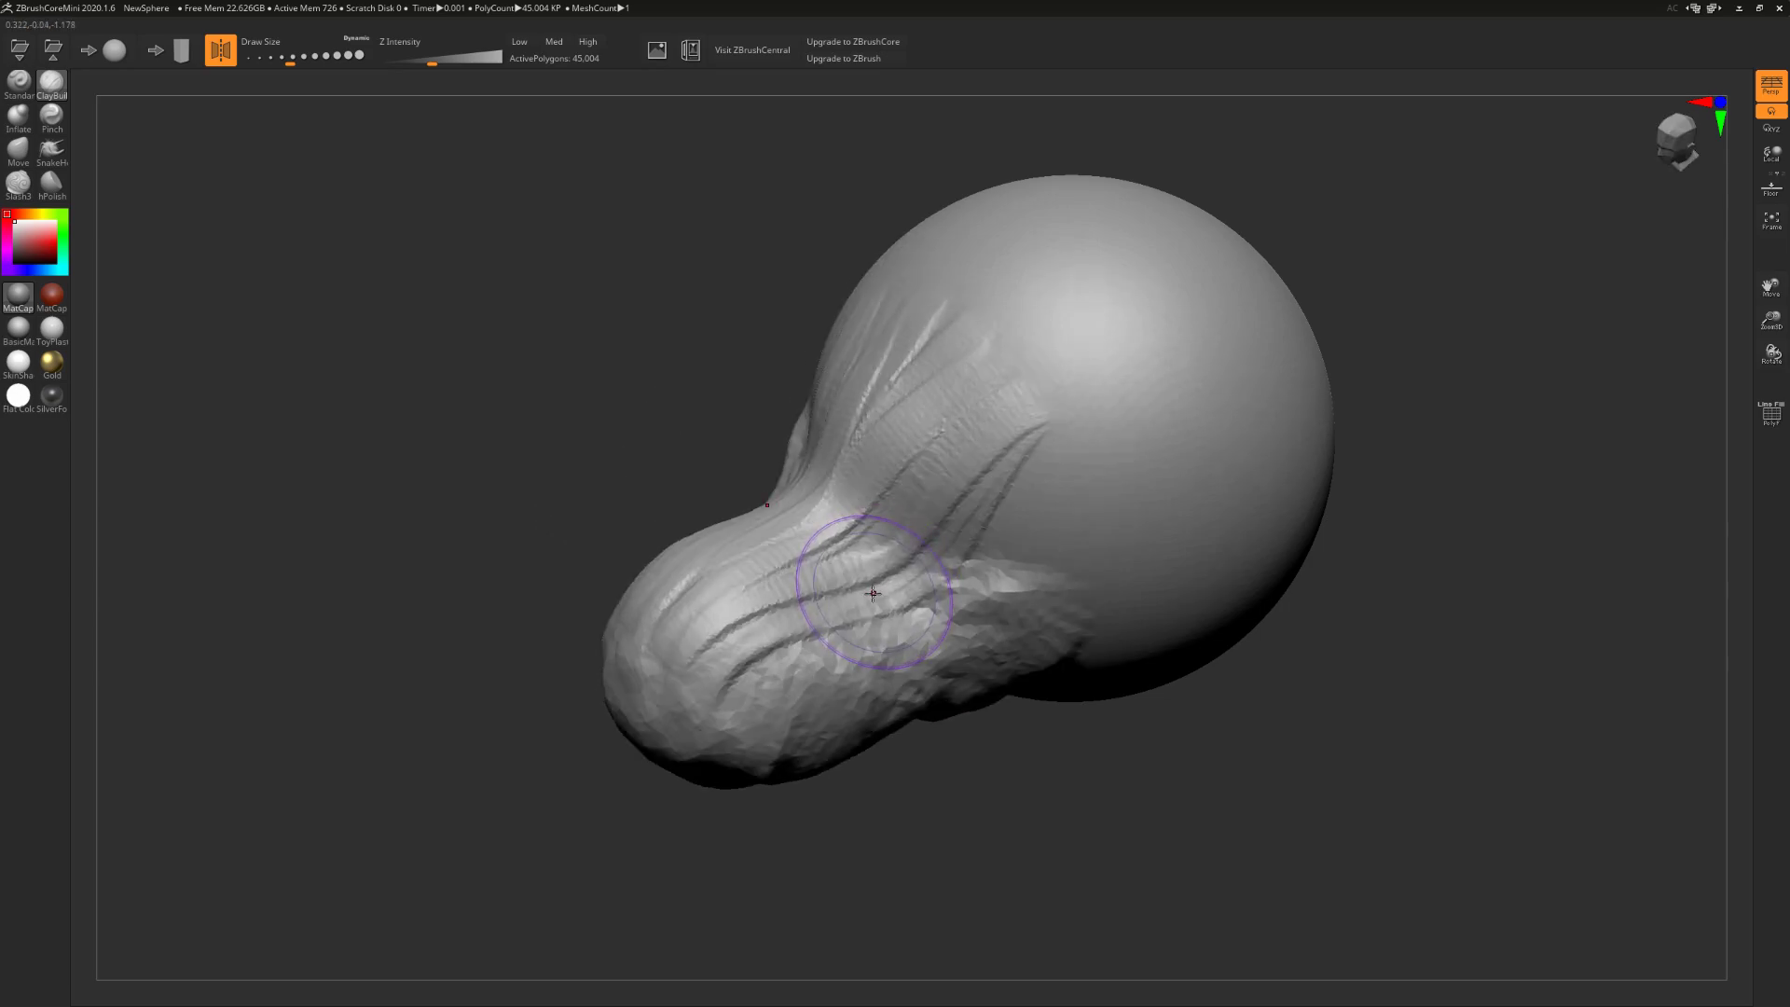
key(s)
drag(871, 593, 874, 594)
right_drag(874, 593, 943, 664)
drag(926, 669, 902, 785)
drag(999, 601, 868, 891)
mouse_move(1063, 494)
mouse_down()
mouse_move(1005, 657)
mouse_move(872, 872)
mouse_up()
drag(1109, 550, 951, 877)
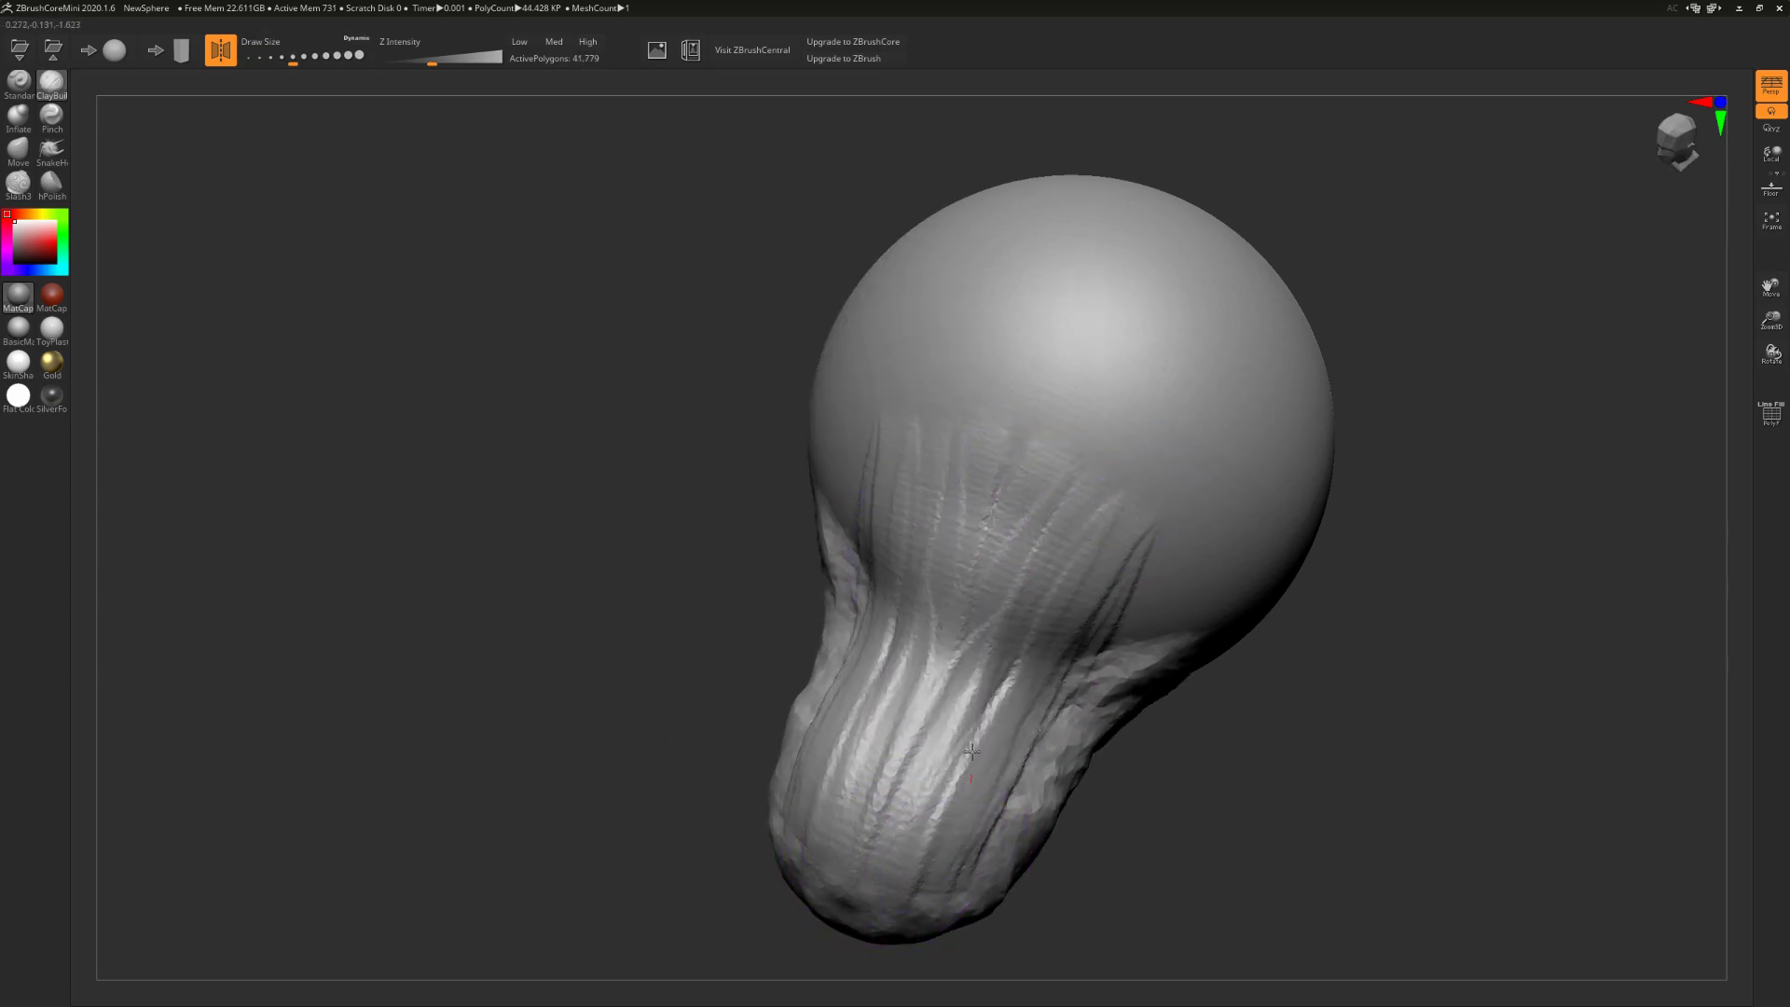
Step: Build a thick ClayBuildup band along the side of the protrusion and back onto the side of the sphere
mouse_move(967, 751)
right_down()
mouse_move(965, 629)
mouse_move(839, 559)
right_up()
key(s)
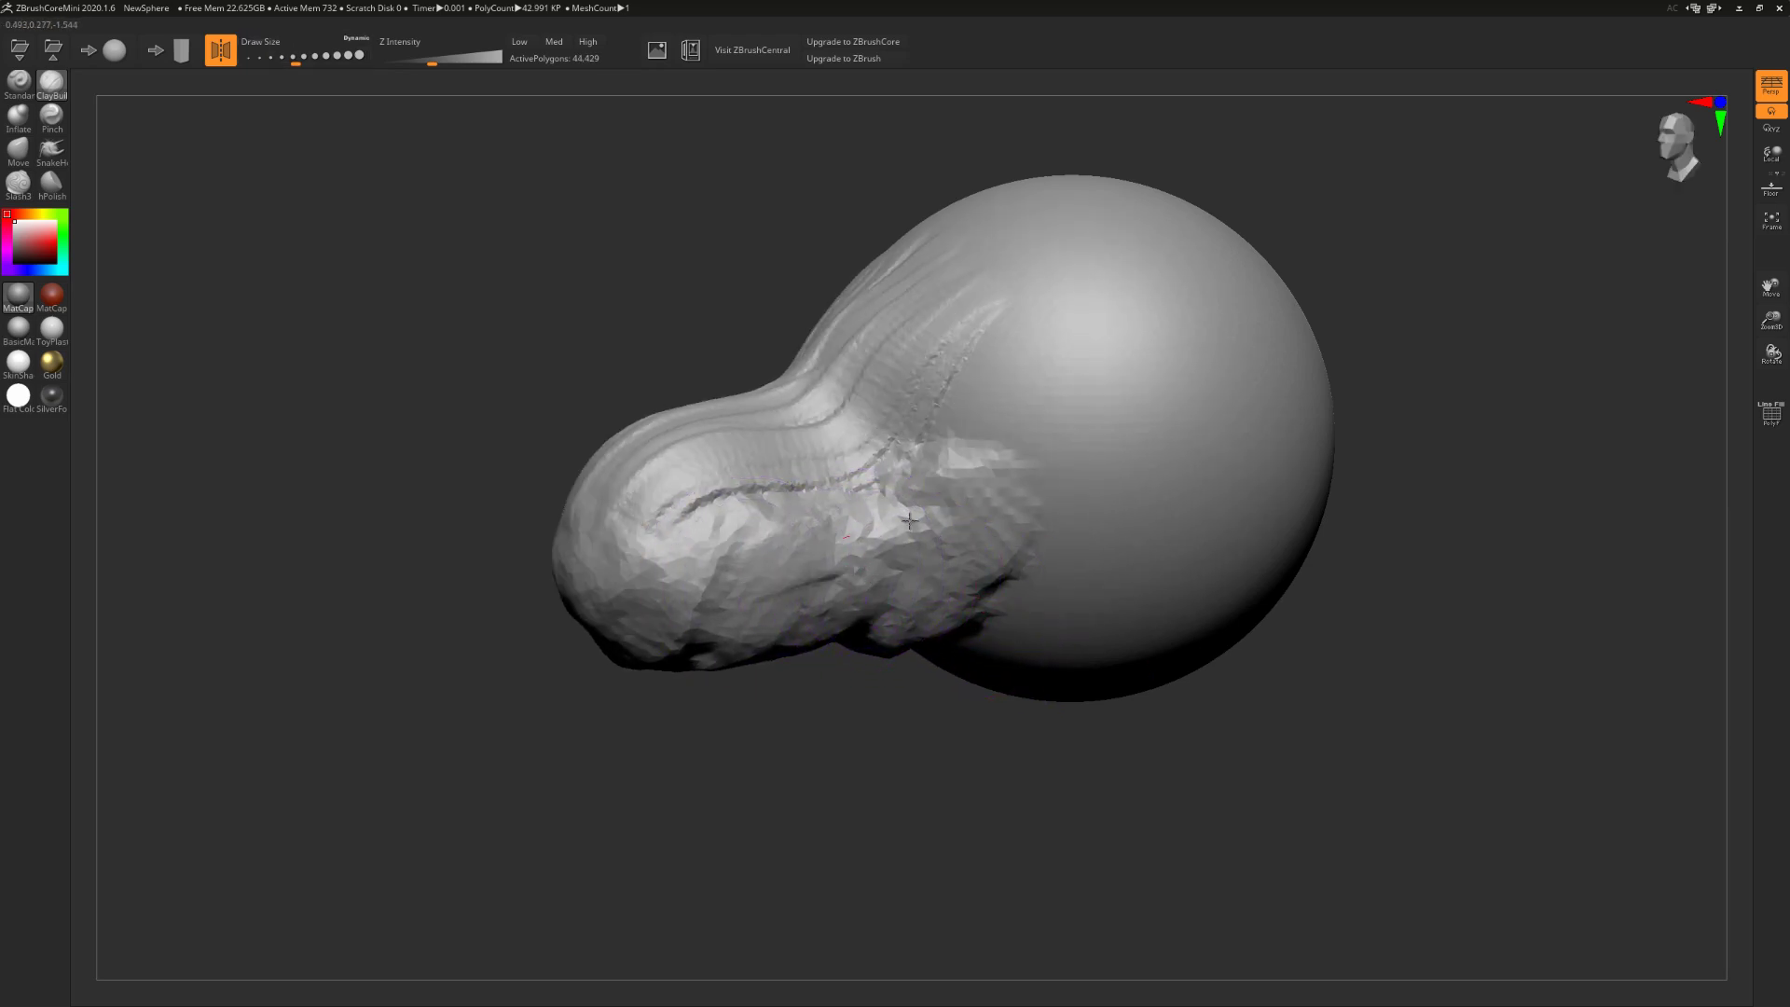
mouse_move(830, 559)
mouse_down()
mouse_move(1051, 502)
mouse_move(792, 564)
mouse_move(1176, 506)
mouse_up()
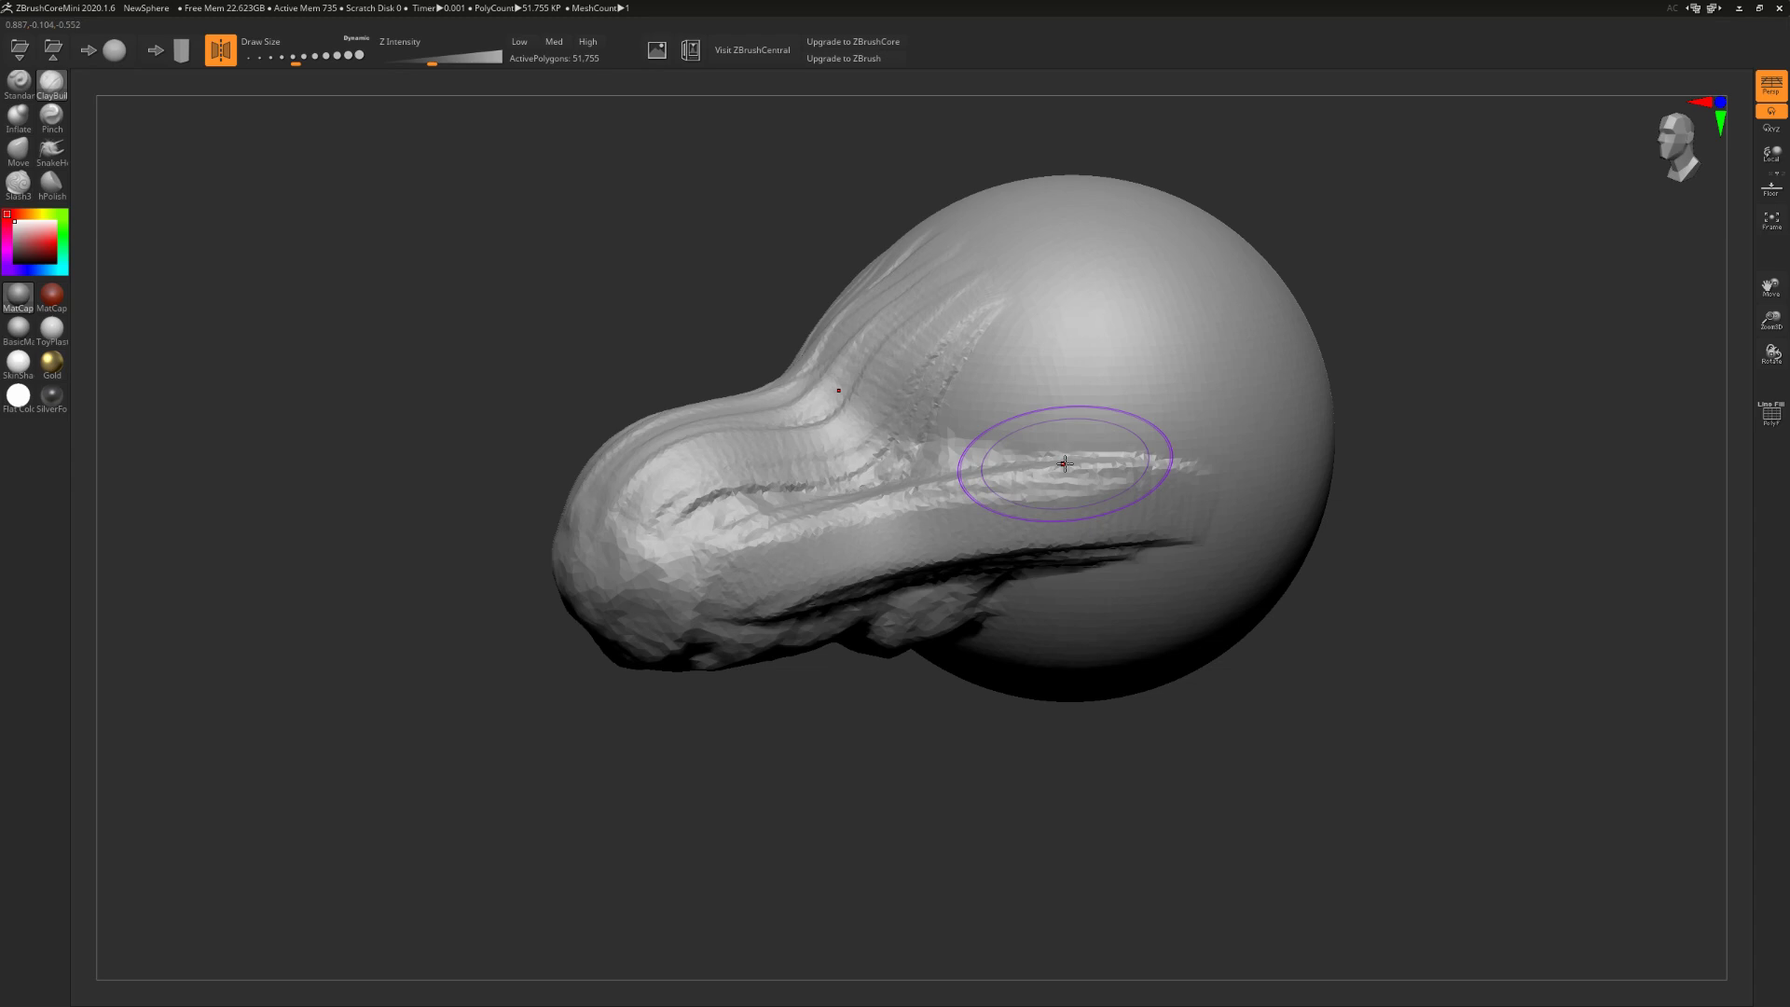
Step: Carve an eye-socket hollow into the side of the sphere above the clay band with ClayBuildup
mouse_move(1065, 464)
right_down()
mouse_move(929, 586)
mouse_move(960, 459)
mouse_move(1059, 472)
right_up()
key(s)
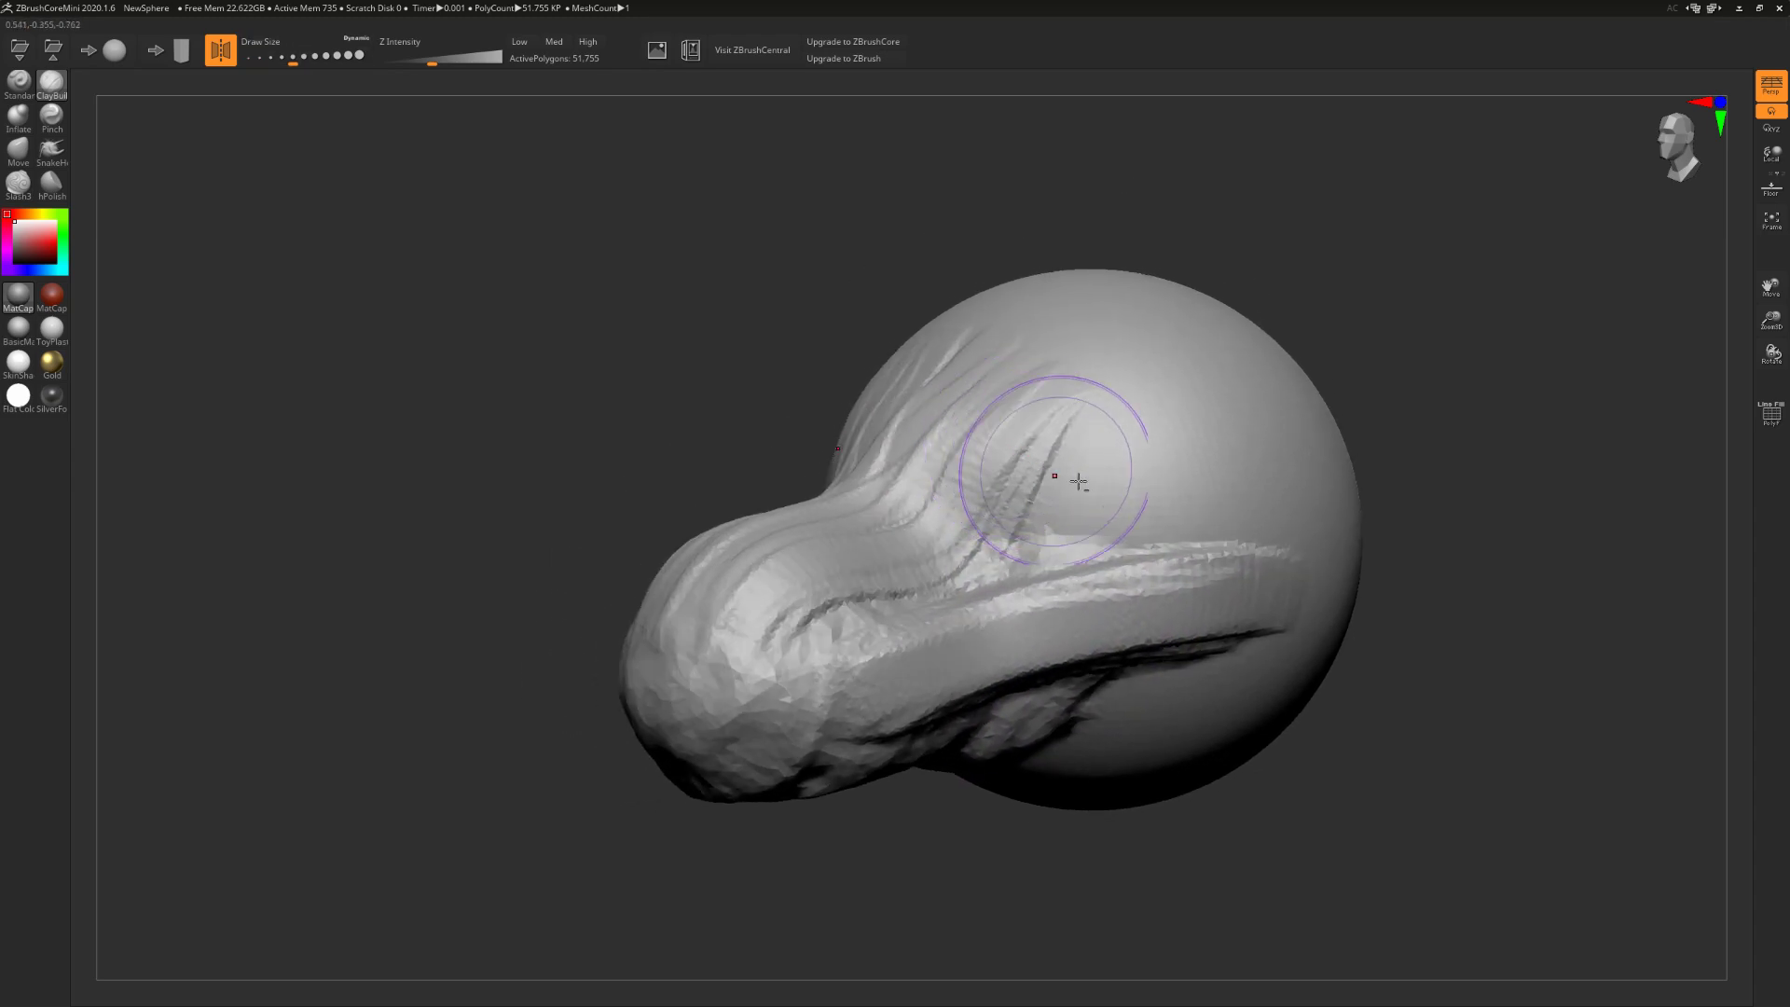
mouse_move(1070, 466)
mouse_down()
mouse_move(994, 535)
mouse_move(1142, 452)
mouse_move(1184, 498)
mouse_move(1062, 555)
mouse_move(1203, 433)
mouse_move(1063, 563)
mouse_up()
right_drag(1019, 579, 807, 551)
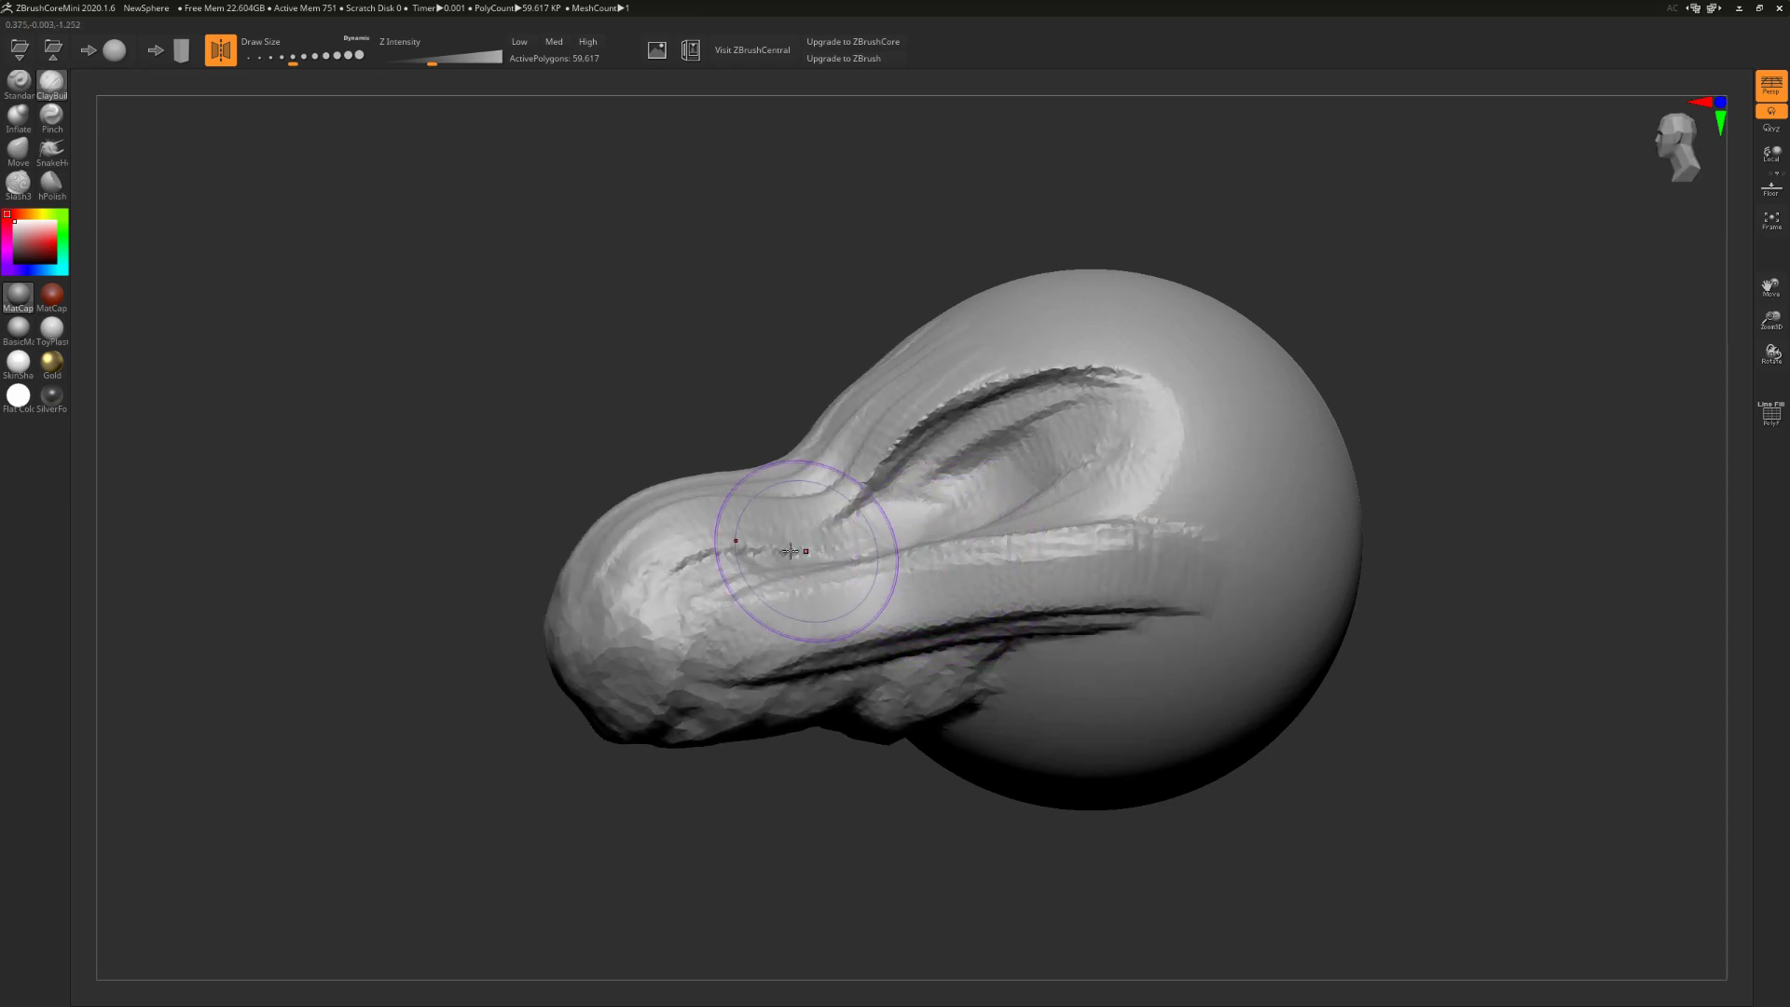
Step: Try two diagonal Slash3 cuts with a smaller brush on the bare side of the sphere, and undo both
click(19, 186)
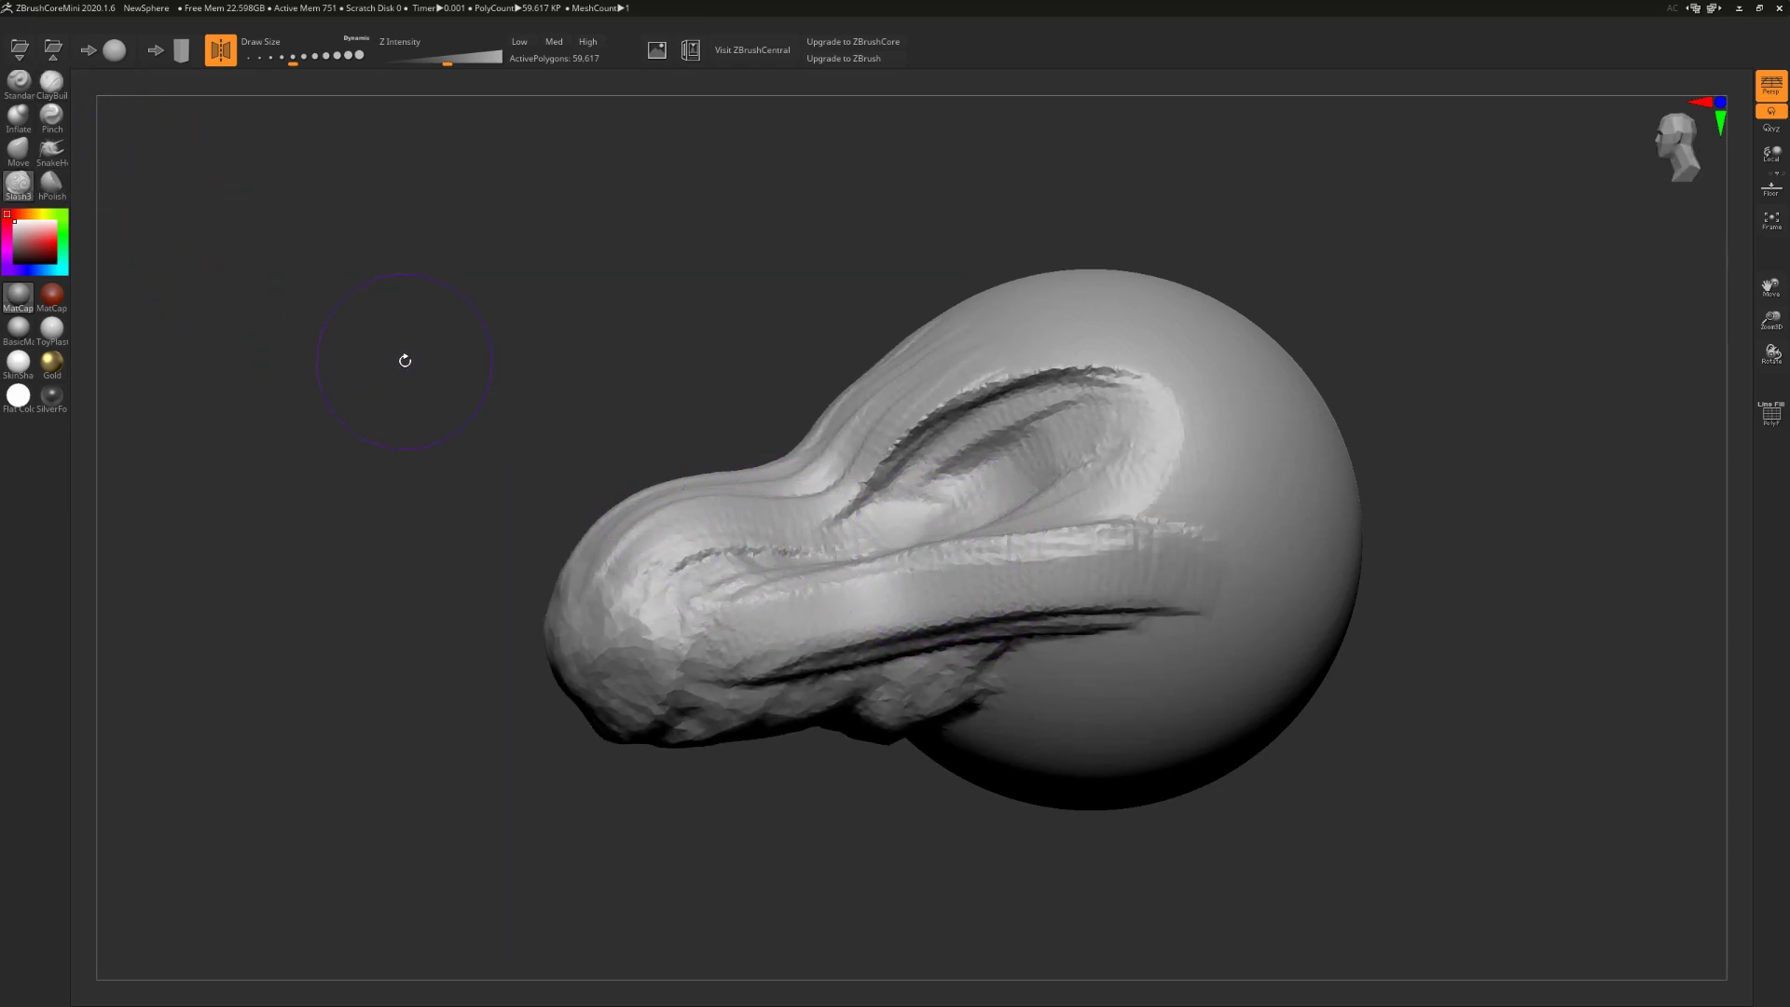
alt+right_drag(1215, 506, 979, 488)
key(s)
click(988, 491)
drag(953, 543, 1025, 471)
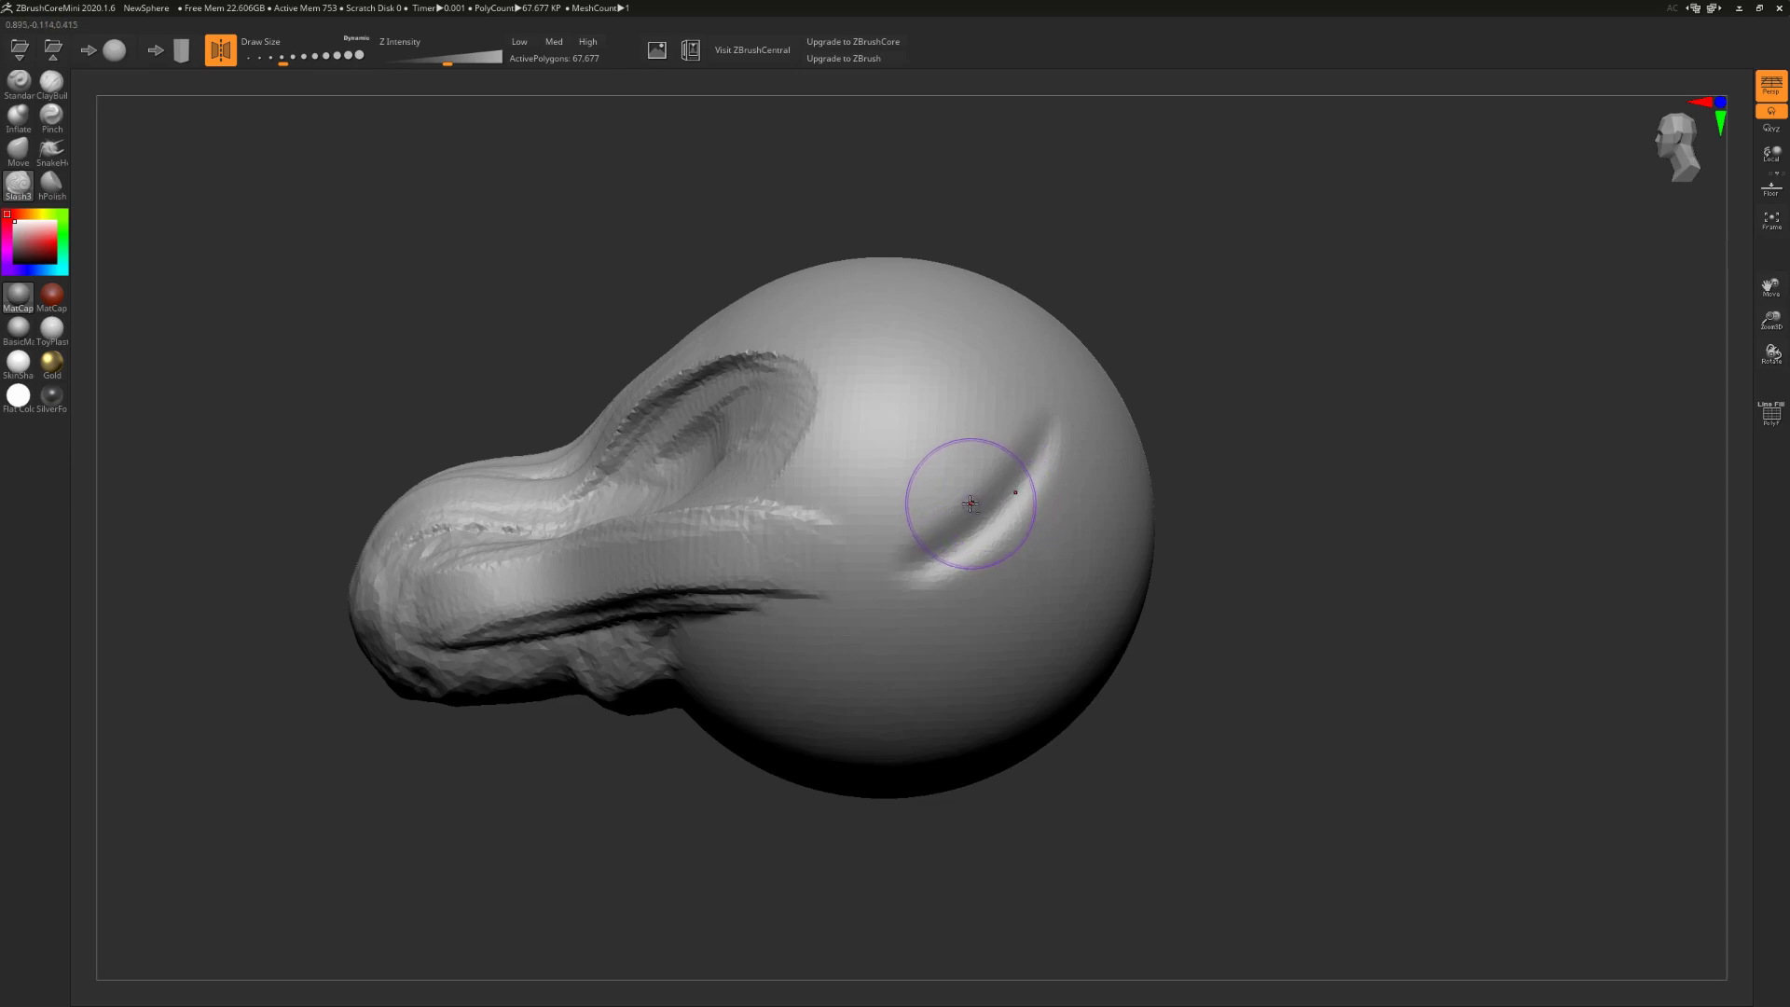
drag(923, 630, 1049, 531)
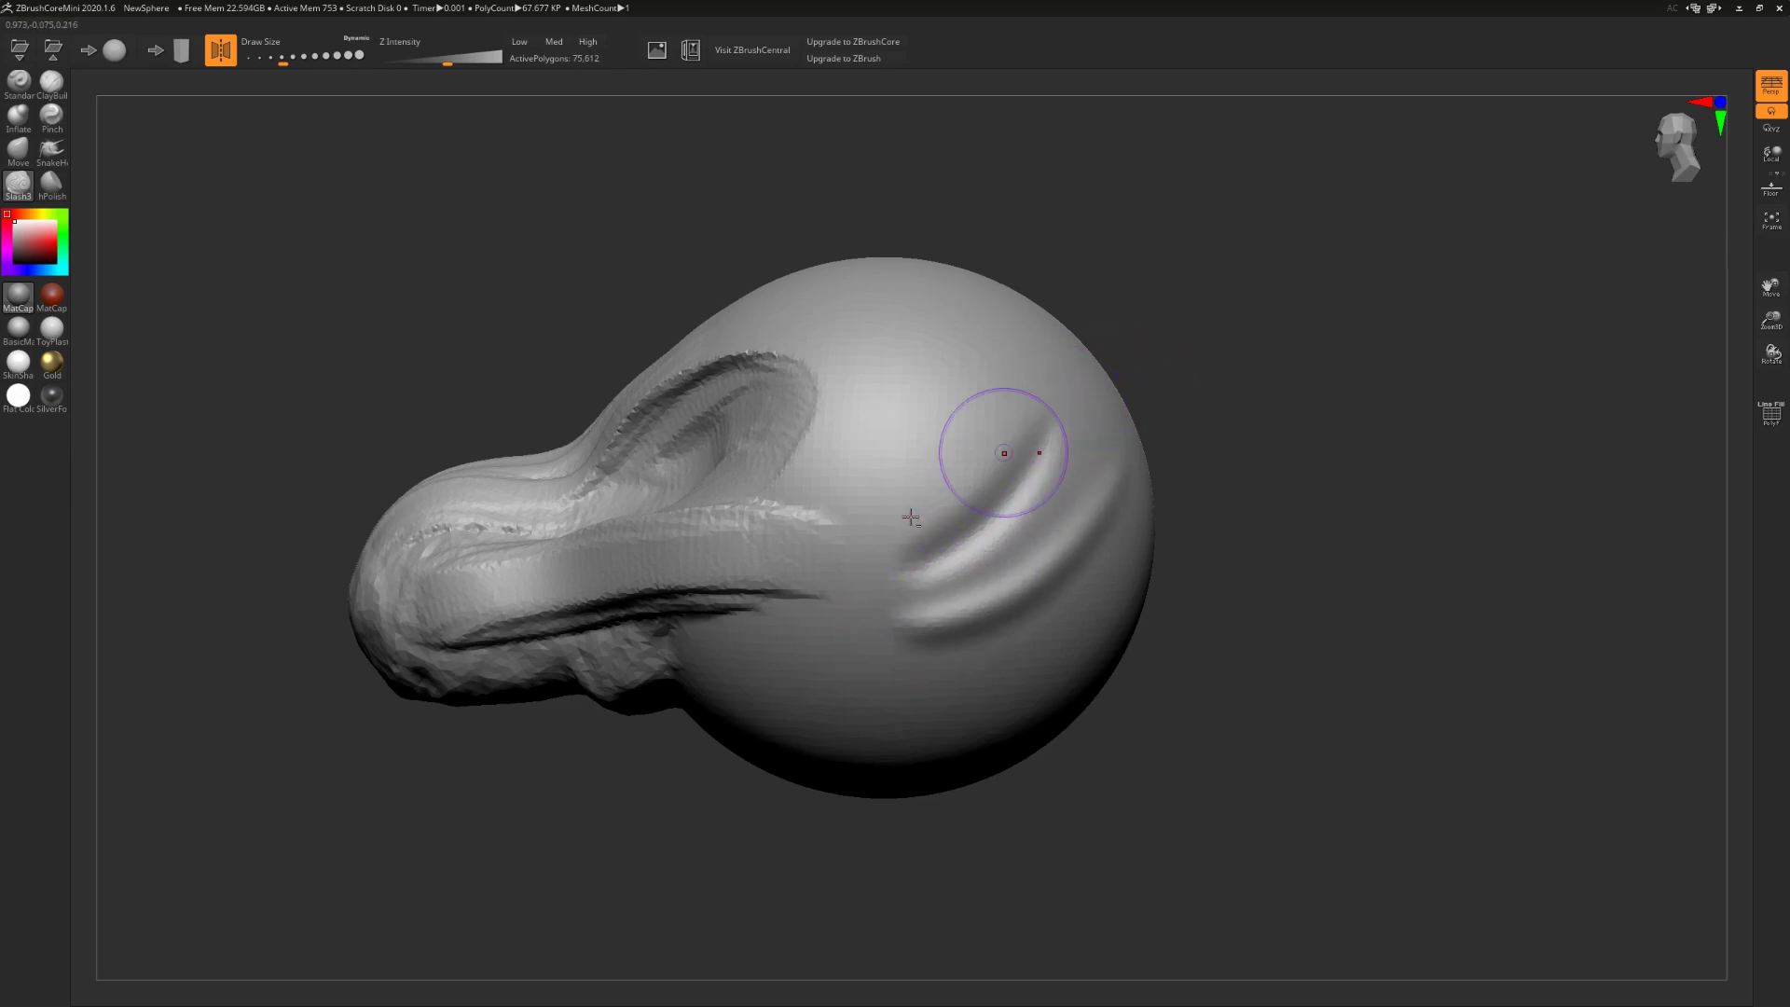
key(ctrl+z)
key(ctrl+z)
Step: Sharpen the brow edge above the eye socket with Slash3 and cut nostril creases at the snout's tip with a smaller brush
right_drag(736, 691, 895, 676)
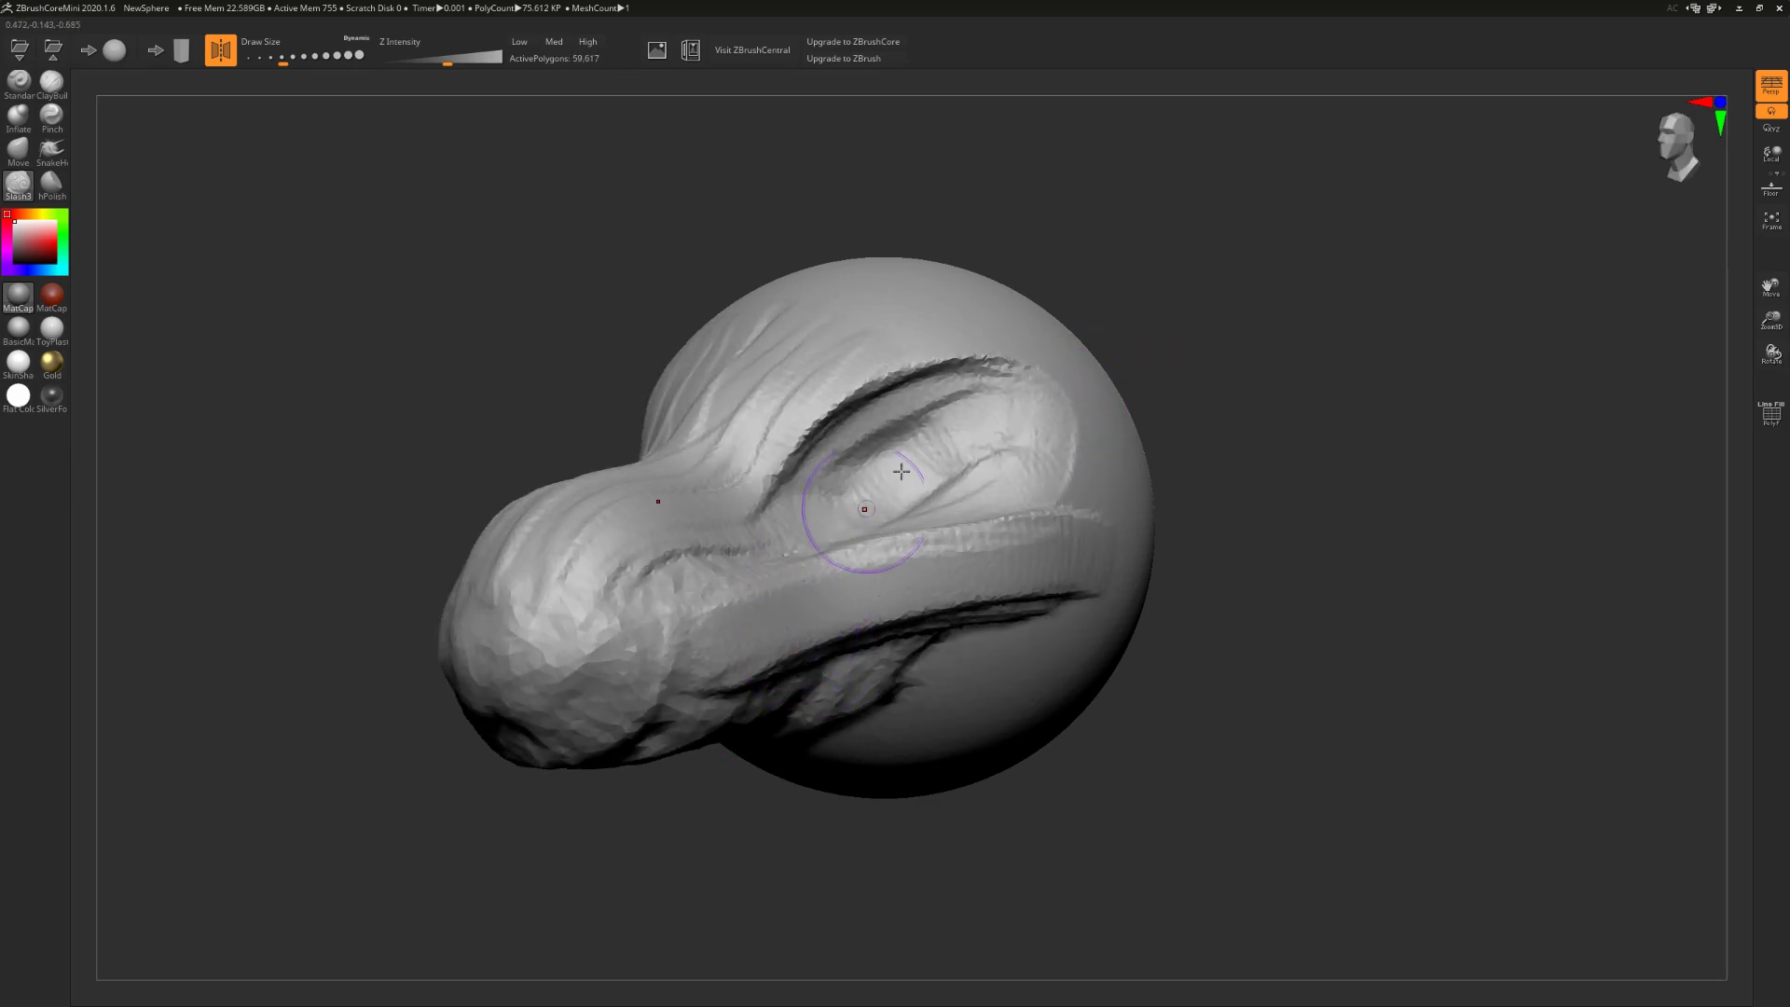
drag(790, 451, 1002, 362)
right_drag(709, 717, 867, 719)
key(s)
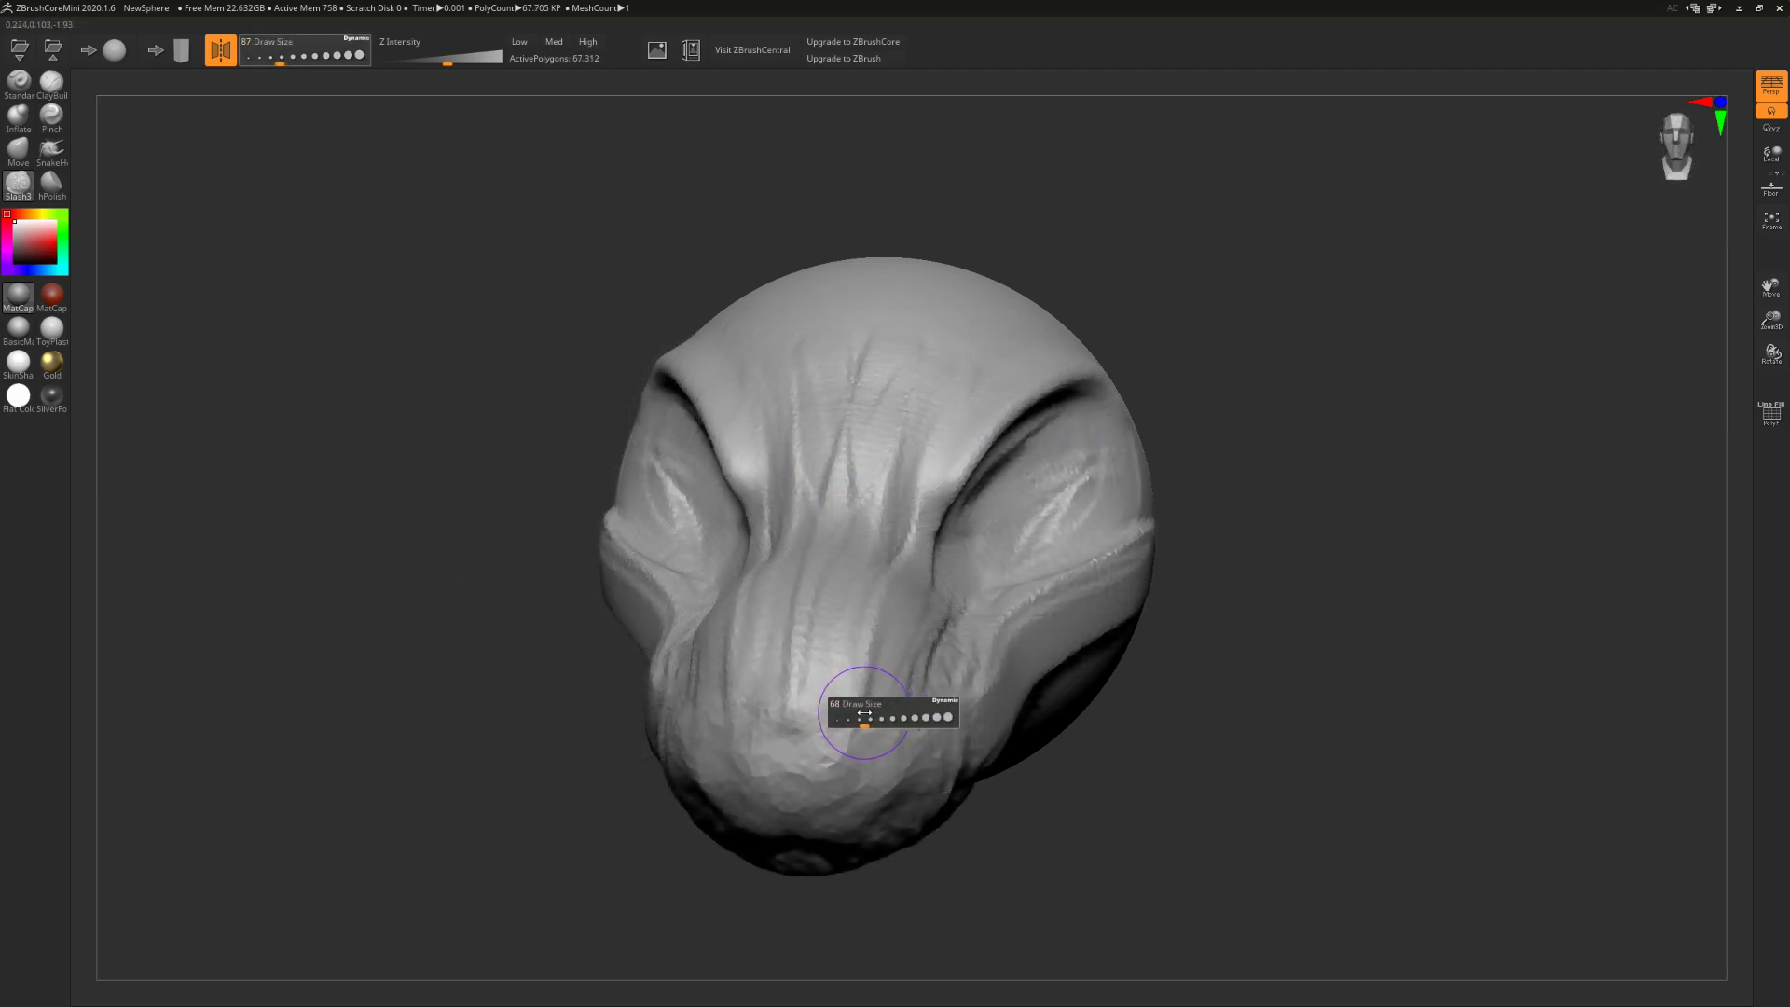
drag(873, 721, 889, 683)
mouse_move(804, 735)
mouse_down()
mouse_move(897, 666)
mouse_move(919, 716)
mouse_up()
mouse_move(884, 656)
mouse_down()
mouse_move(813, 692)
mouse_move(792, 728)
mouse_up()
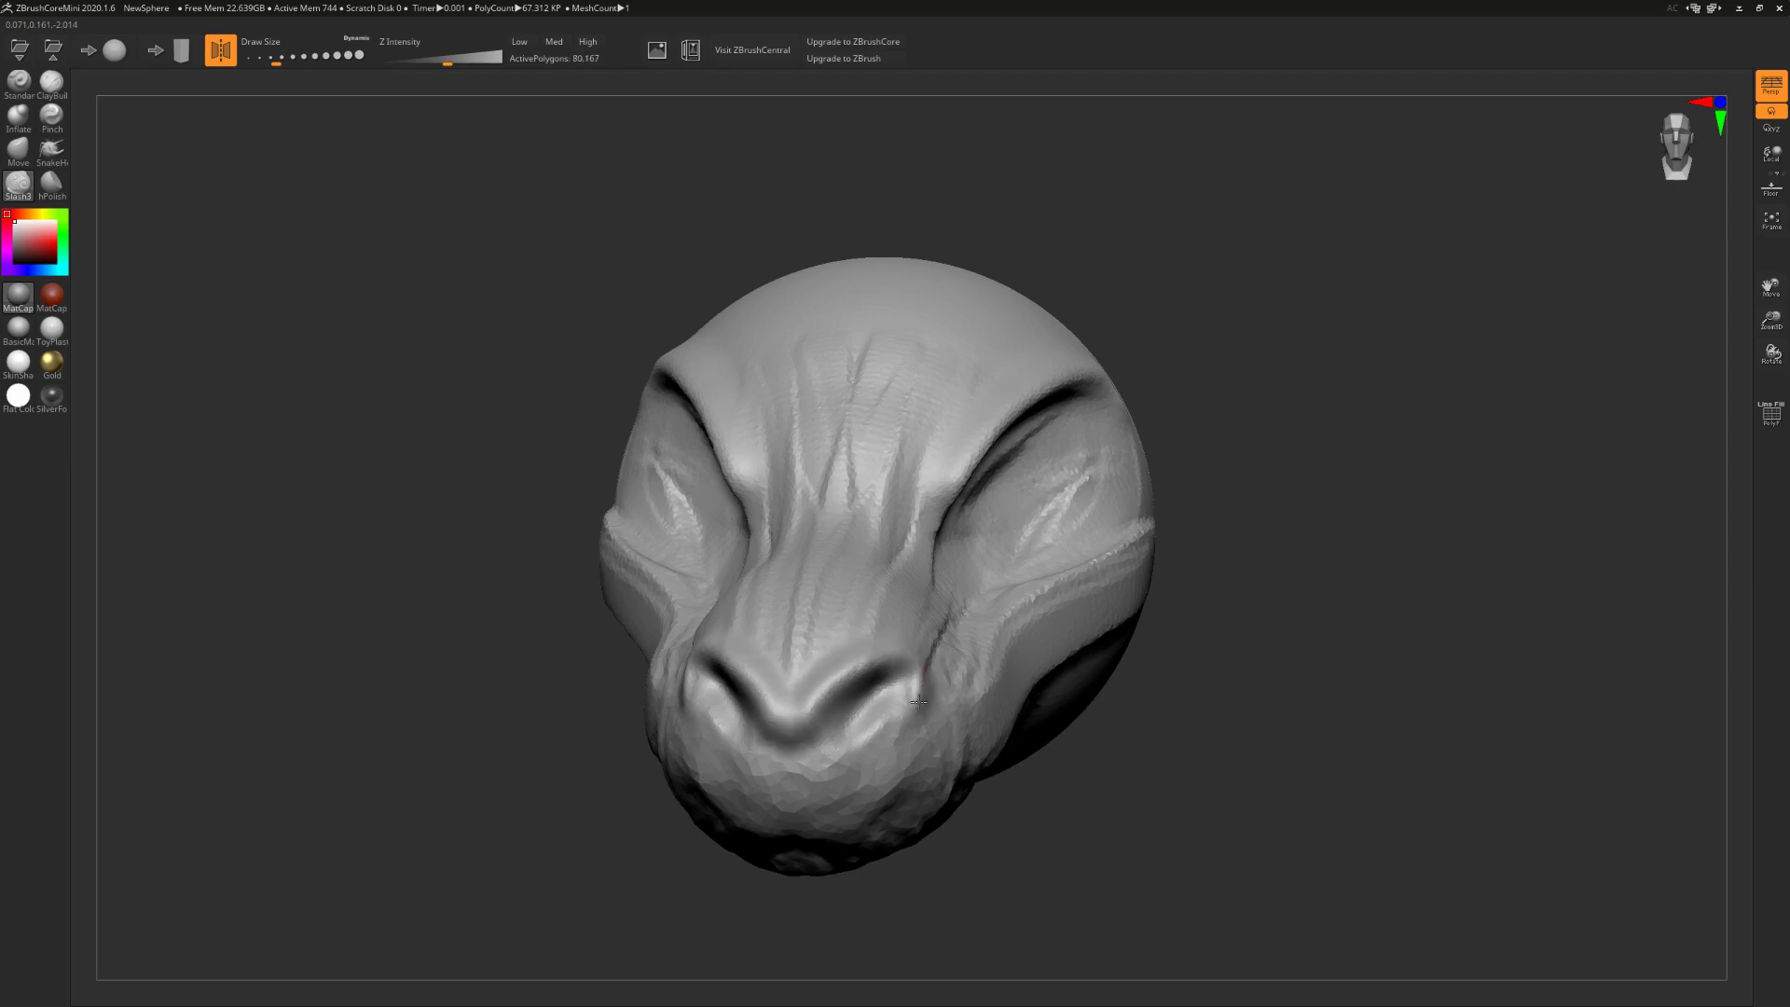
Step: Fill out the underside of the snout with parallel ClayBuildup strokes running from the chin back to the sphere
mouse_move(899, 728)
right_down()
mouse_move(715, 711)
mouse_move(965, 642)
right_up()
mouse_move(965, 642)
right_down()
mouse_move(887, 652)
mouse_move(826, 513)
right_up()
click(51, 84)
key(s)
click(819, 638)
mouse_move(822, 580)
mouse_down()
mouse_move(975, 522)
mouse_move(983, 559)
mouse_move(1031, 540)
mouse_up()
drag(844, 616, 1039, 587)
drag(909, 602, 1044, 613)
mouse_move(1040, 606)
right_down()
mouse_move(1042, 675)
mouse_move(1095, 657)
mouse_move(1039, 657)
right_up()
right_drag(747, 621, 766, 600)
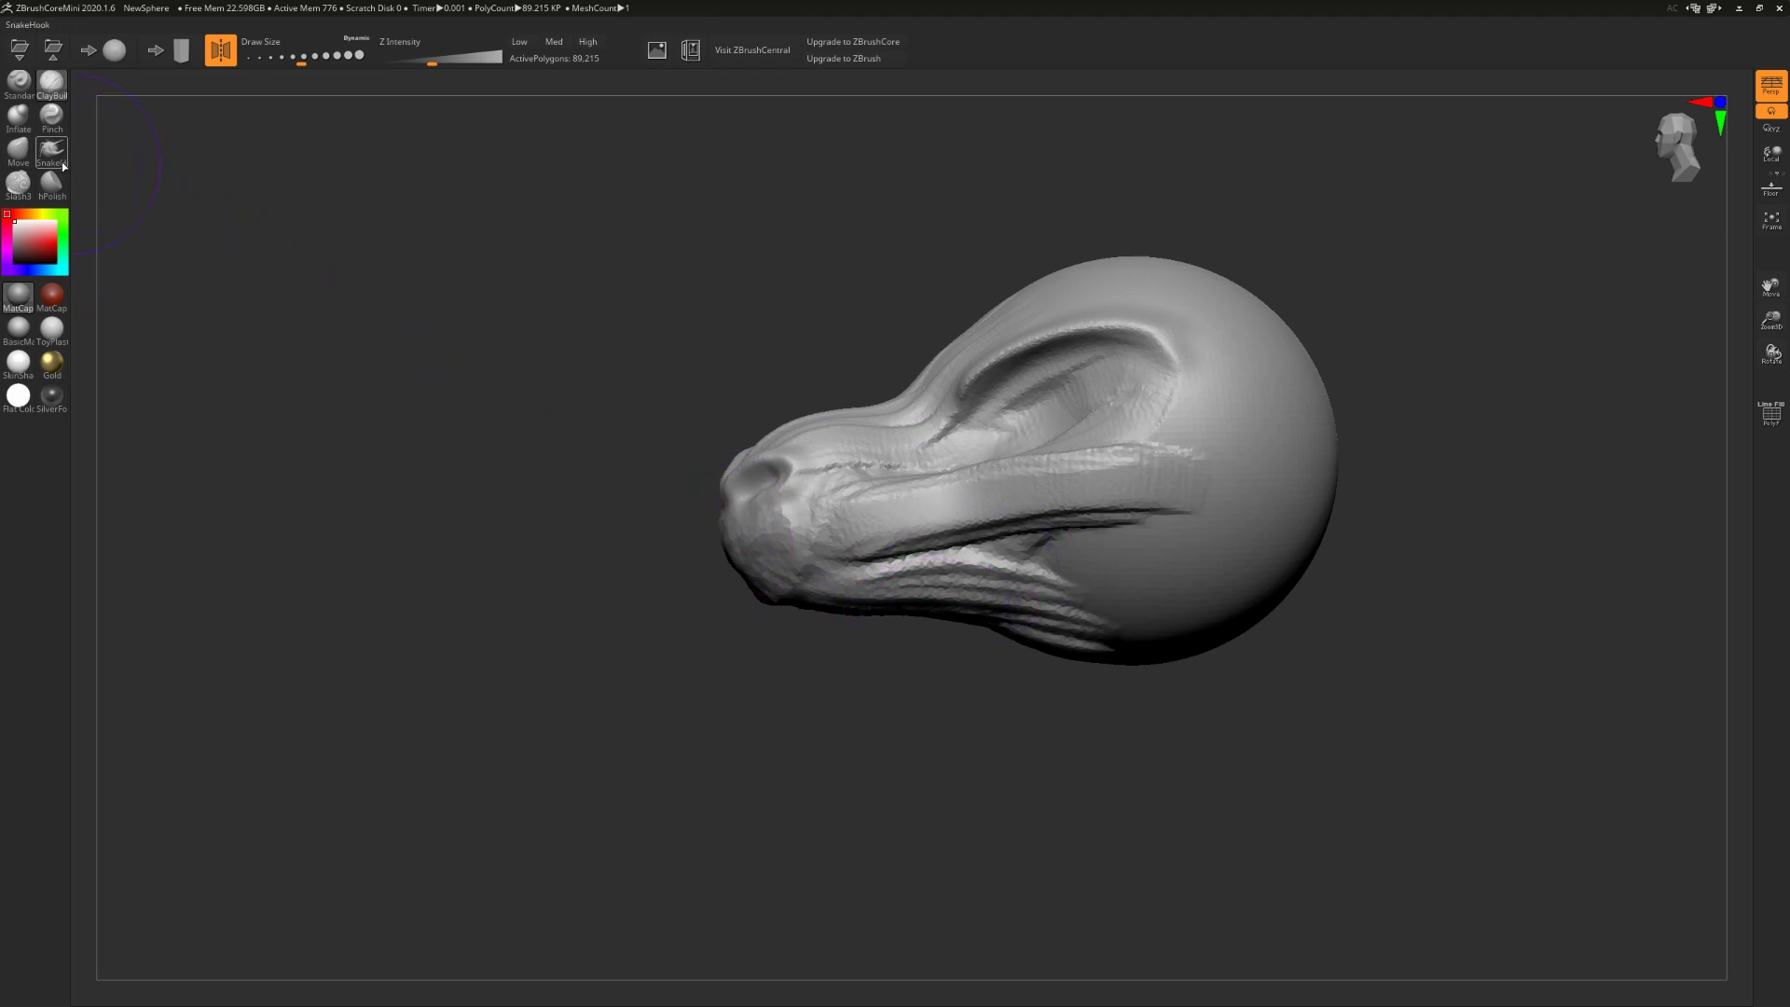
Step: Reshape the chin and lower jaw line with an enlarged Move brush
key(s)
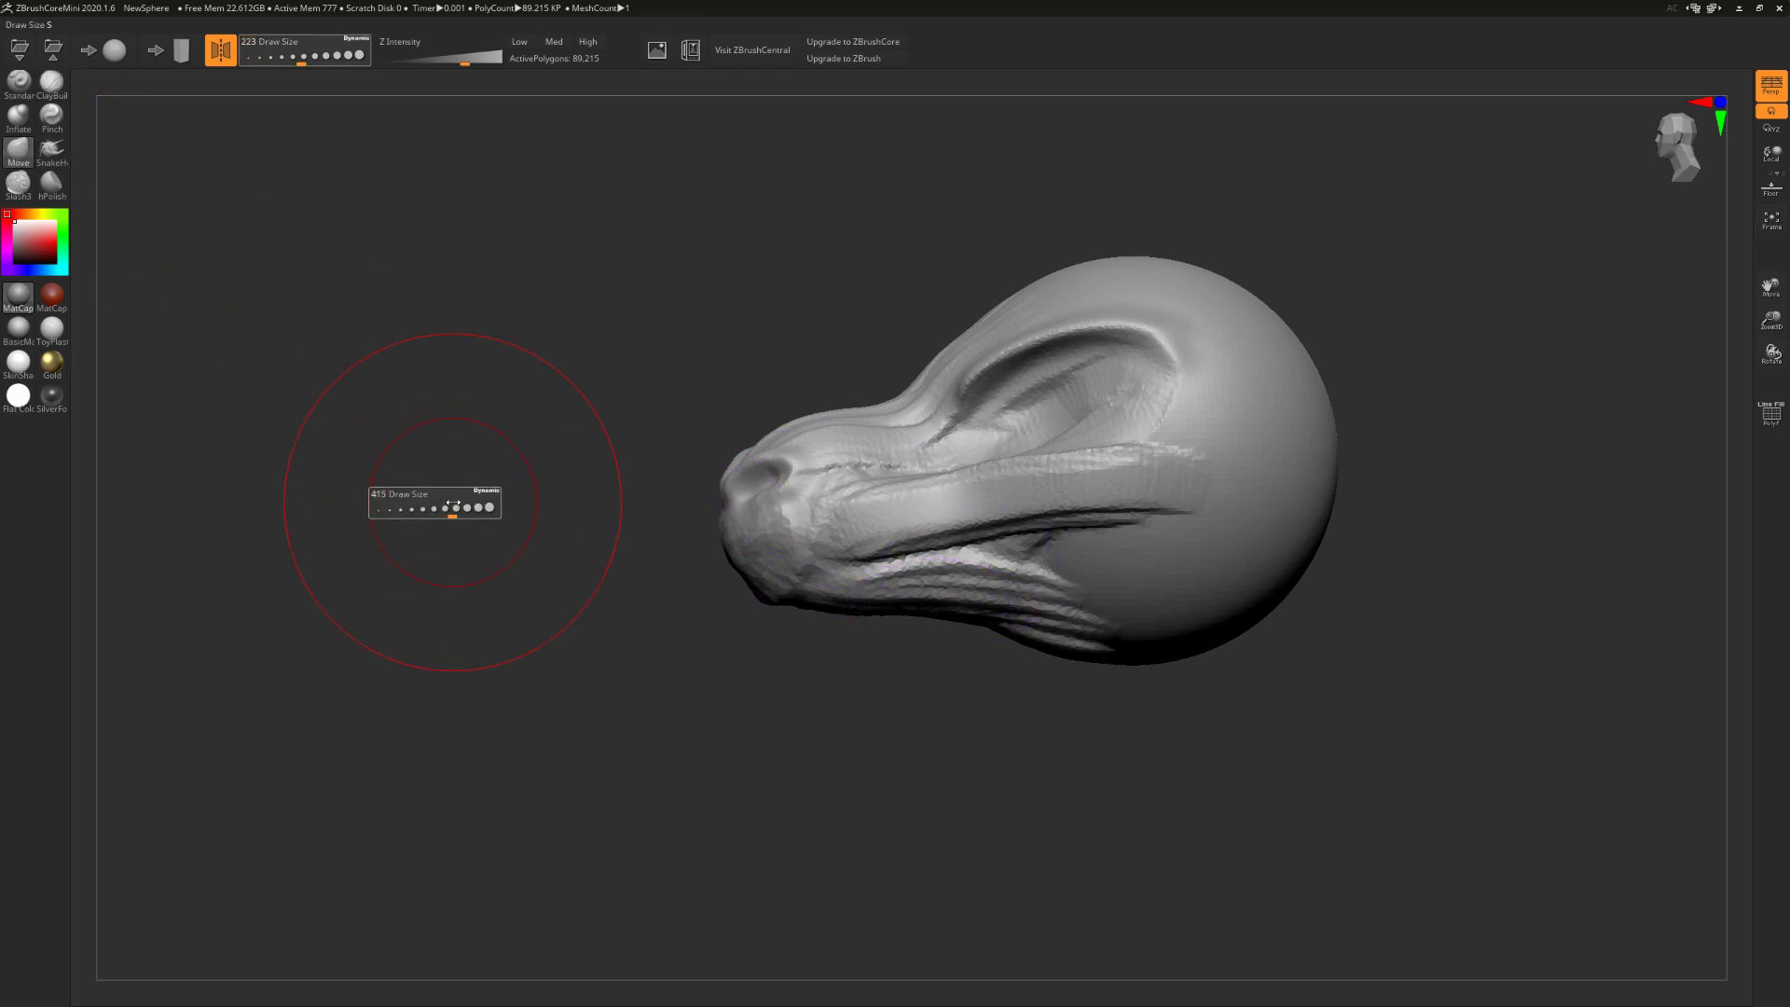
drag(453, 505, 450, 501)
mouse_move(793, 589)
mouse_down()
mouse_move(841, 590)
mouse_move(796, 613)
mouse_up()
drag(969, 606, 960, 608)
right_drag(911, 595, 975, 584)
Step: Adjust the Move brush size and push the sides of the snout inward to narrow it
key(s)
drag(968, 587, 958, 586)
alt+right_drag(958, 587, 682, 607)
mouse_move(682, 607)
right_down()
mouse_move(673, 667)
mouse_move(774, 722)
right_up()
alt+right_drag(998, 732, 970, 599)
key(s)
drag(940, 599, 934, 600)
right_drag(930, 604, 967, 666)
key(s)
drag(970, 668, 967, 667)
alt+right_drag(943, 620, 878, 539)
drag(975, 603, 815, 666)
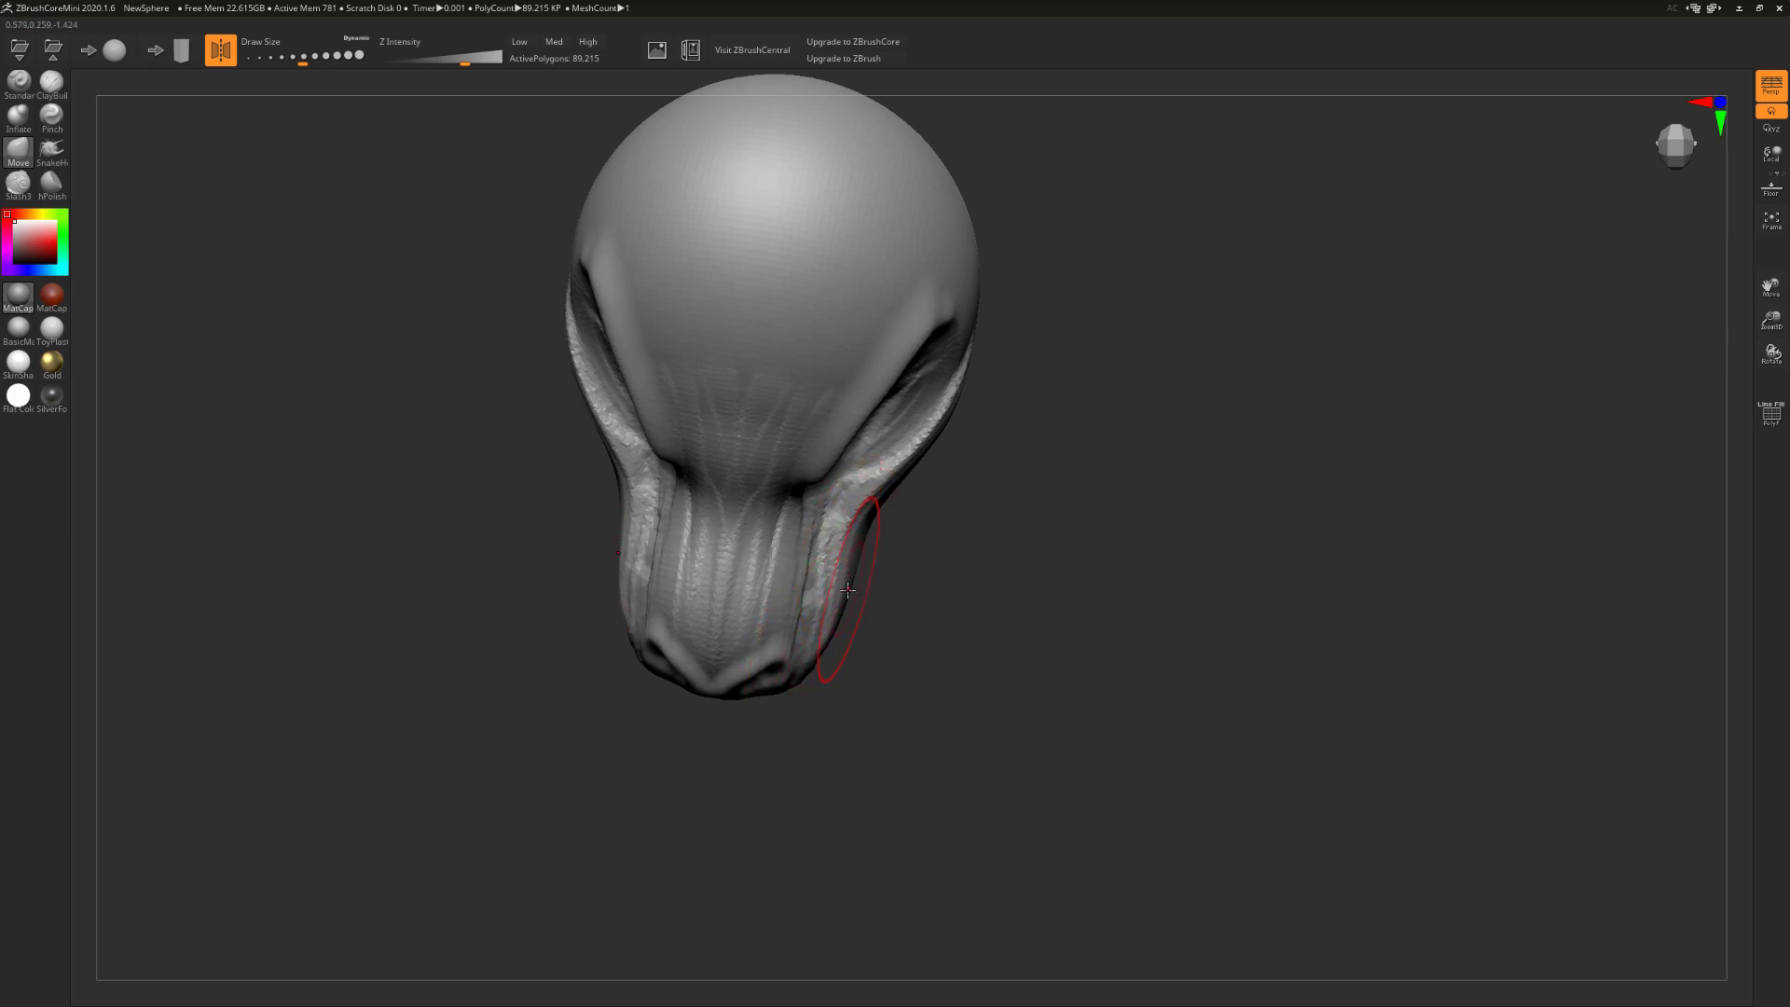
drag(834, 593, 824, 586)
Step: Shape the brow ridges, the cheeks and the base of the snout beside the eyes with the Move brush
drag(916, 456, 917, 459)
drag(859, 399, 873, 422)
mouse_move(891, 356)
mouse_down()
mouse_move(917, 372)
mouse_move(951, 334)
mouse_up()
drag(849, 440, 859, 458)
mouse_move(858, 457)
right_down()
mouse_move(807, 391)
mouse_move(874, 589)
mouse_move(965, 552)
mouse_move(935, 533)
mouse_move(800, 591)
mouse_move(859, 500)
mouse_move(883, 548)
right_up()
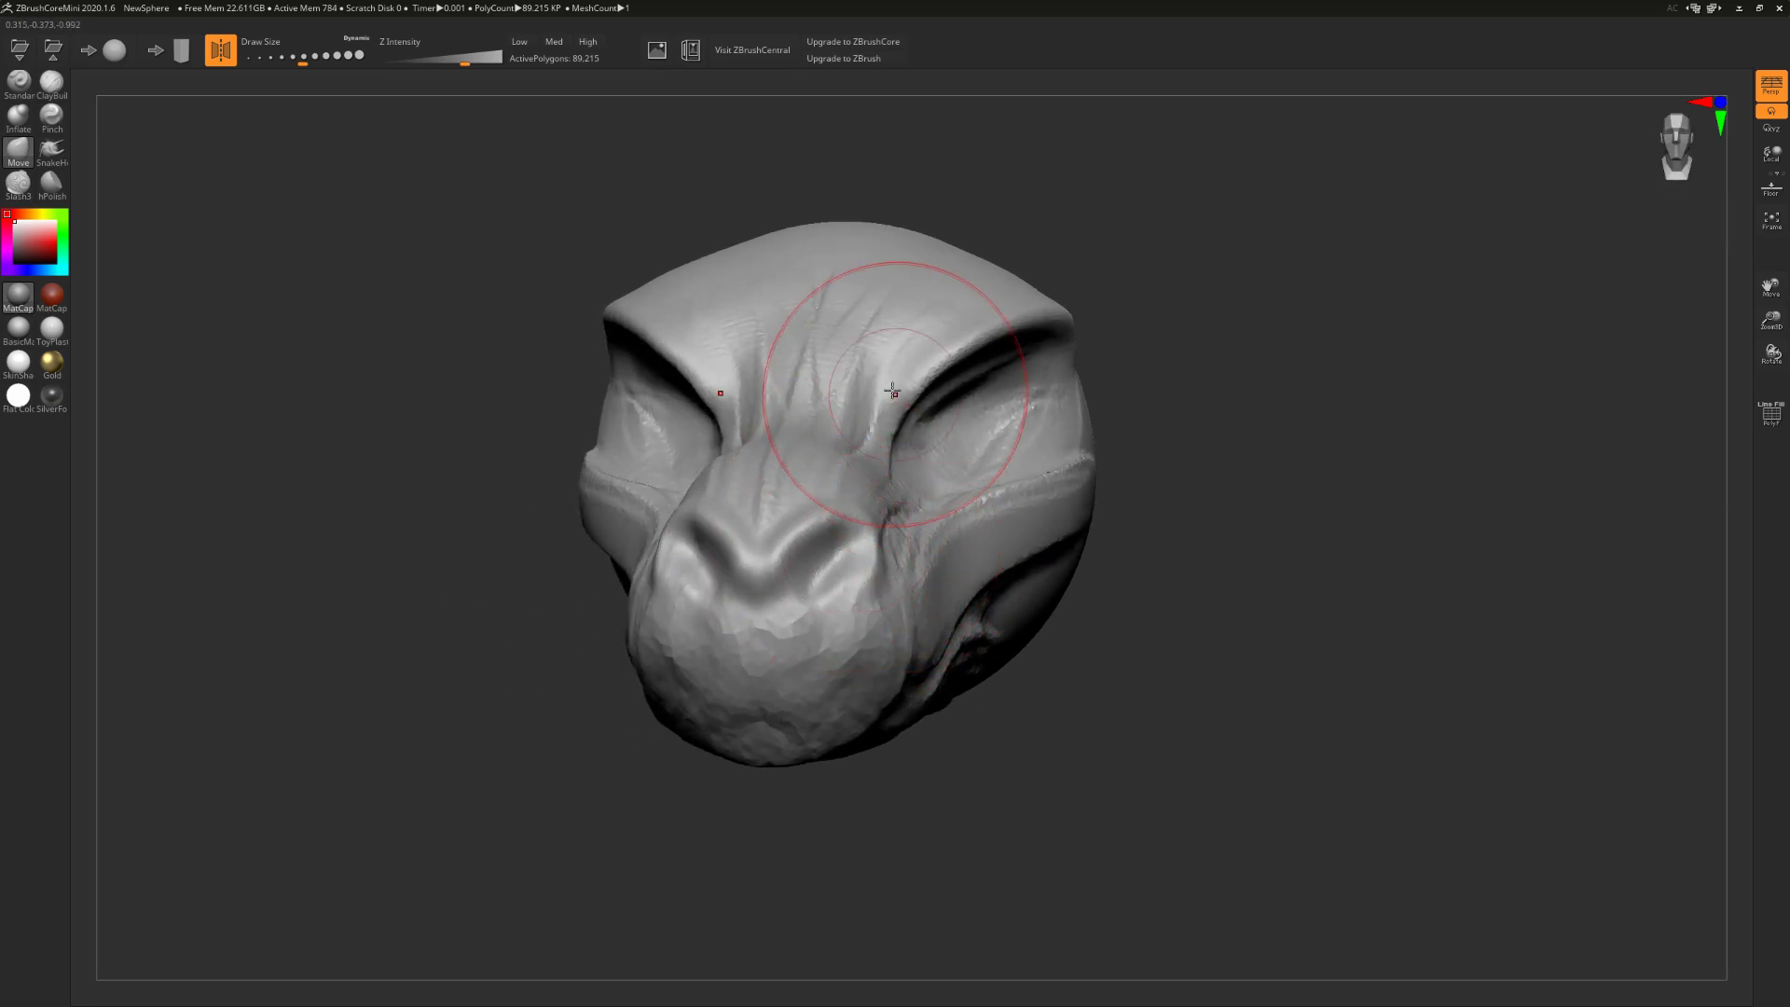
drag(910, 474, 895, 473)
Step: Smooth the clay strokes on the forehead, snout bridge and eye socket
mouse_move(888, 469)
right_down()
mouse_move(848, 530)
mouse_move(821, 636)
right_up()
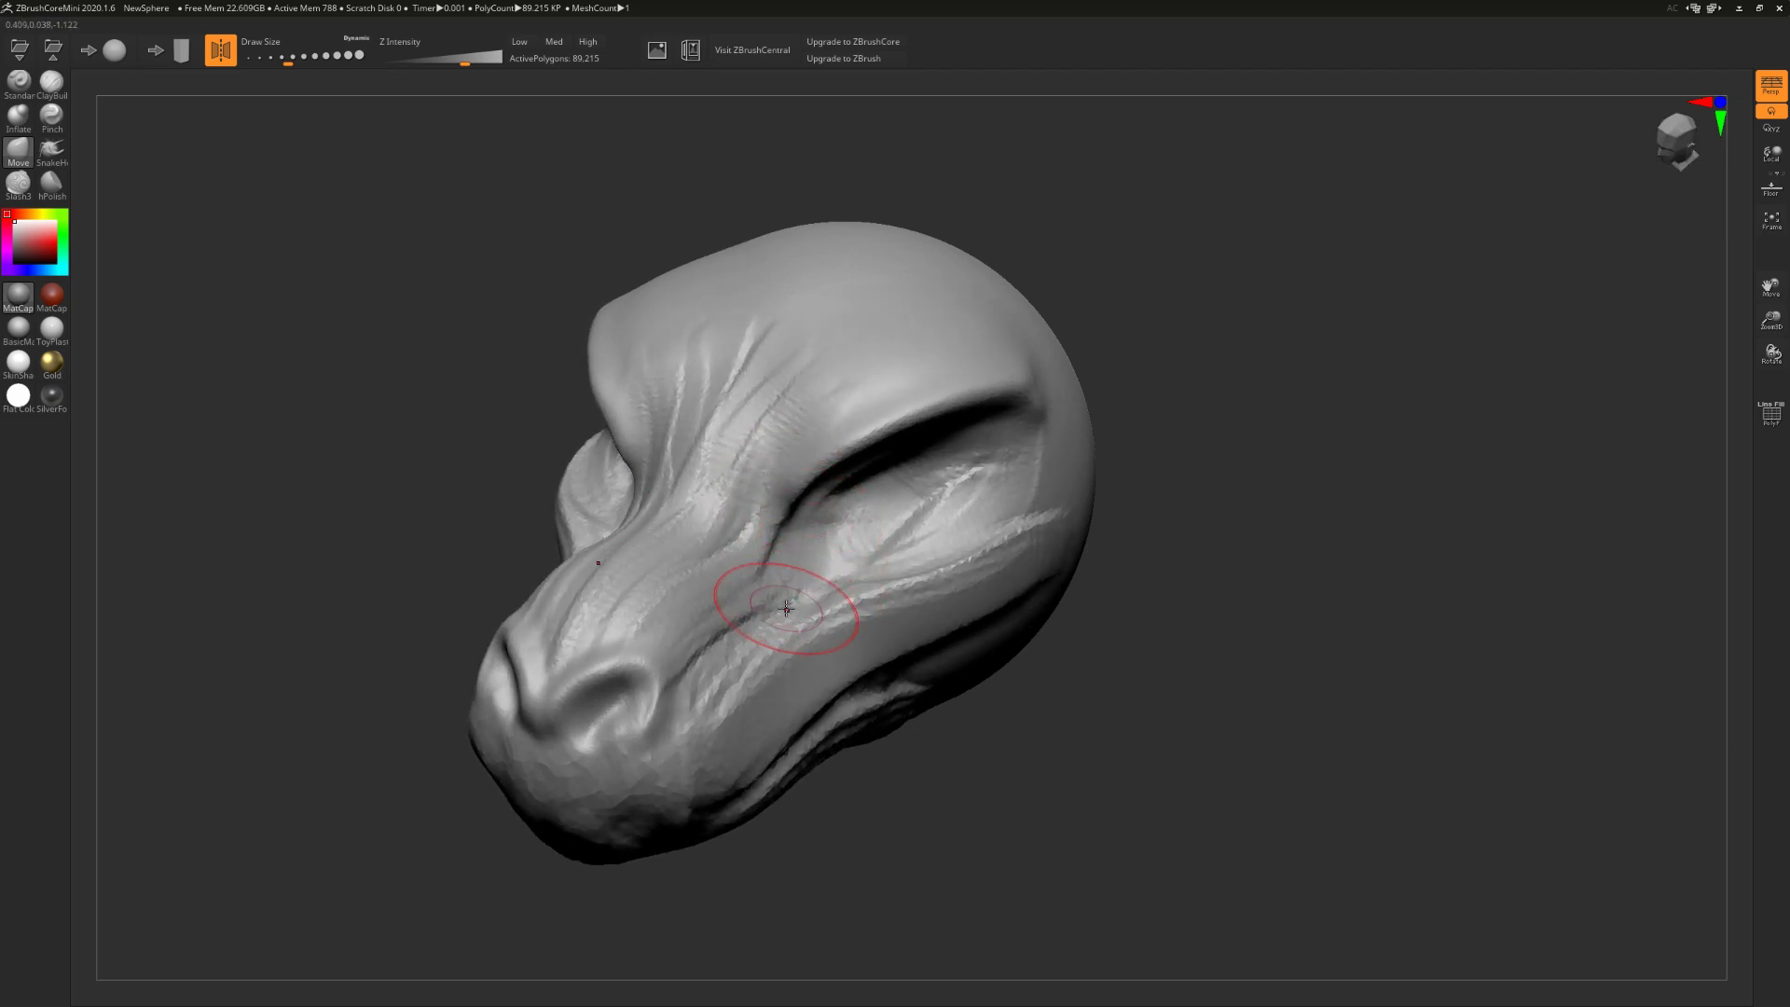
mouse_move(601, 623)
shift+mouse_down()
mouse_move(579, 639)
mouse_move(784, 420)
shift+mouse_up()
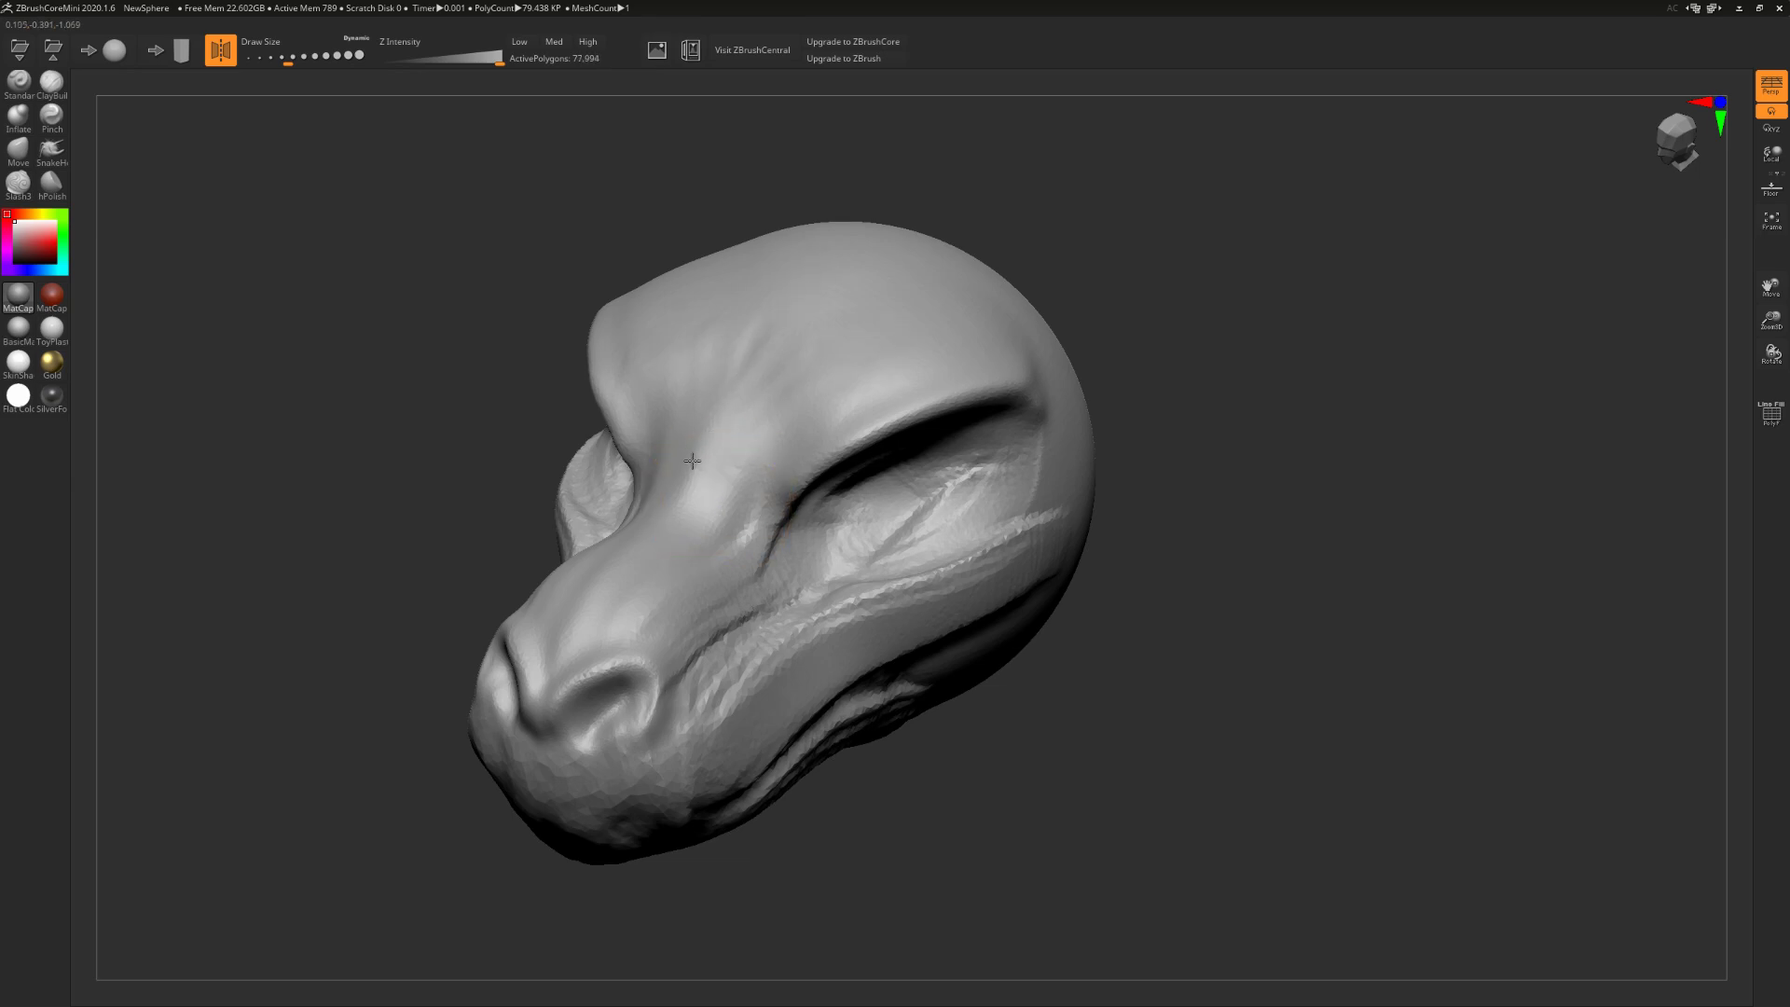
shift+drag(691, 461, 792, 414)
right_drag(797, 577, 716, 530)
shift+drag(632, 628, 593, 622)
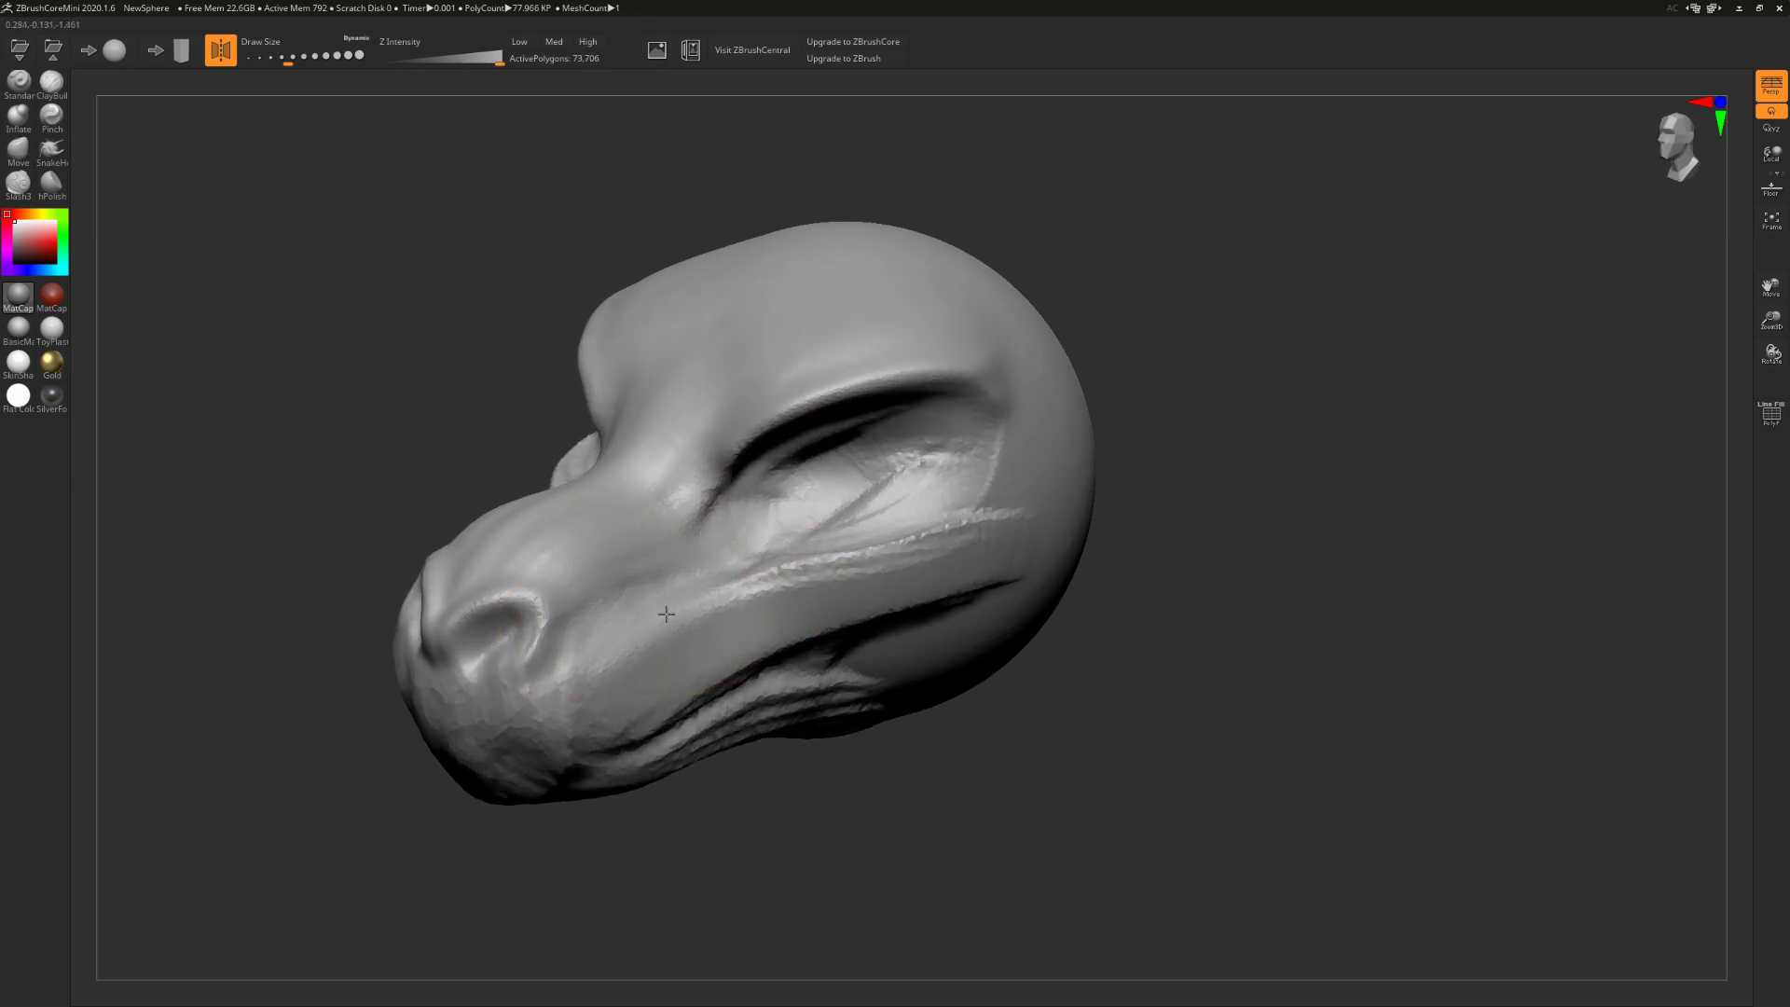
shift+drag(836, 499, 802, 508)
Step: Smooth the underside of the jaw, the side band and the cheek below the eye socket
right_drag(803, 512, 745, 406)
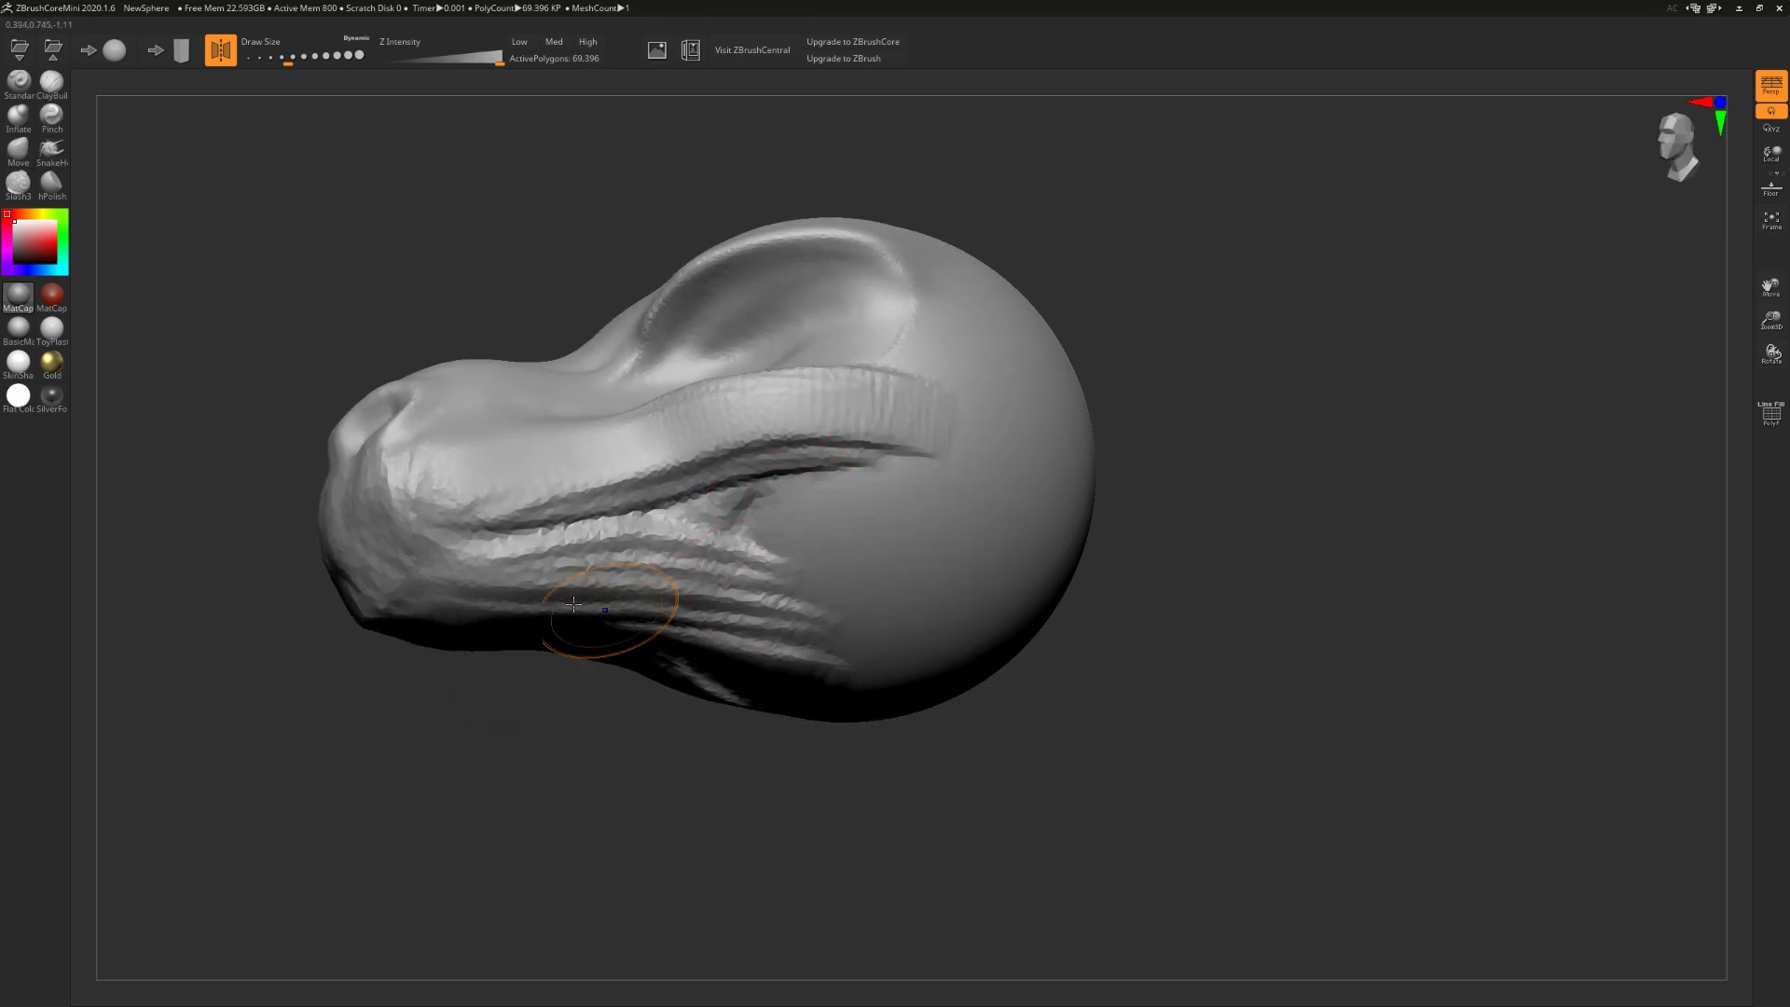
mouse_move(607, 607)
shift+mouse_down()
mouse_move(627, 559)
mouse_move(621, 579)
mouse_move(745, 632)
shift+mouse_up()
right_drag(745, 632, 809, 531)
mouse_move(809, 596)
shift+mouse_down()
mouse_move(783, 615)
mouse_move(694, 499)
mouse_move(835, 475)
shift+mouse_up()
mouse_move(712, 351)
shift+mouse_down()
mouse_move(783, 368)
mouse_move(882, 353)
shift+mouse_up()
shift+drag(929, 433, 913, 386)
mouse_move(914, 386)
right_down()
mouse_move(978, 485)
mouse_move(1138, 550)
mouse_move(1019, 559)
right_up()
mouse_move(725, 630)
shift+mouse_down()
mouse_move(899, 600)
mouse_move(965, 522)
shift+mouse_up()
Step: Smooth the groove between the cheek and lower jaw on the opposite side of the head
ctrl+right_drag(899, 643, 867, 573)
mouse_move(867, 578)
alt+right_down()
mouse_move(915, 532)
mouse_move(898, 629)
mouse_move(859, 594)
mouse_move(892, 641)
alt+right_up()
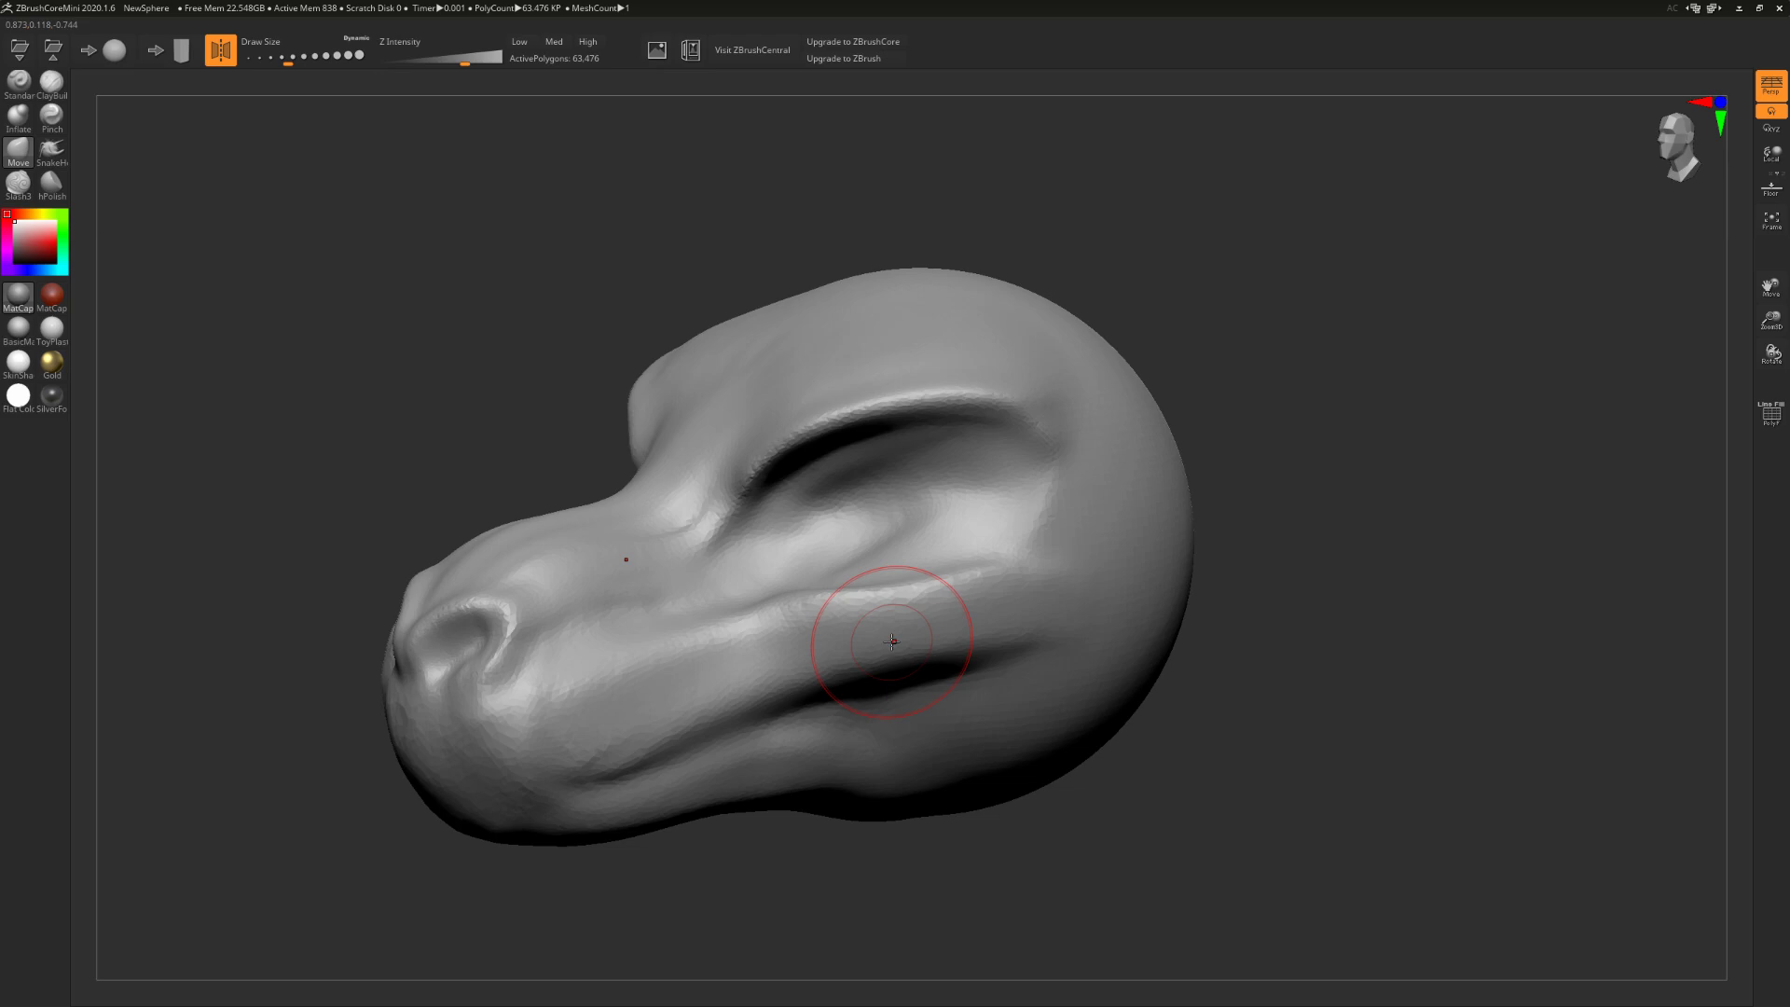
right_drag(750, 693, 866, 699)
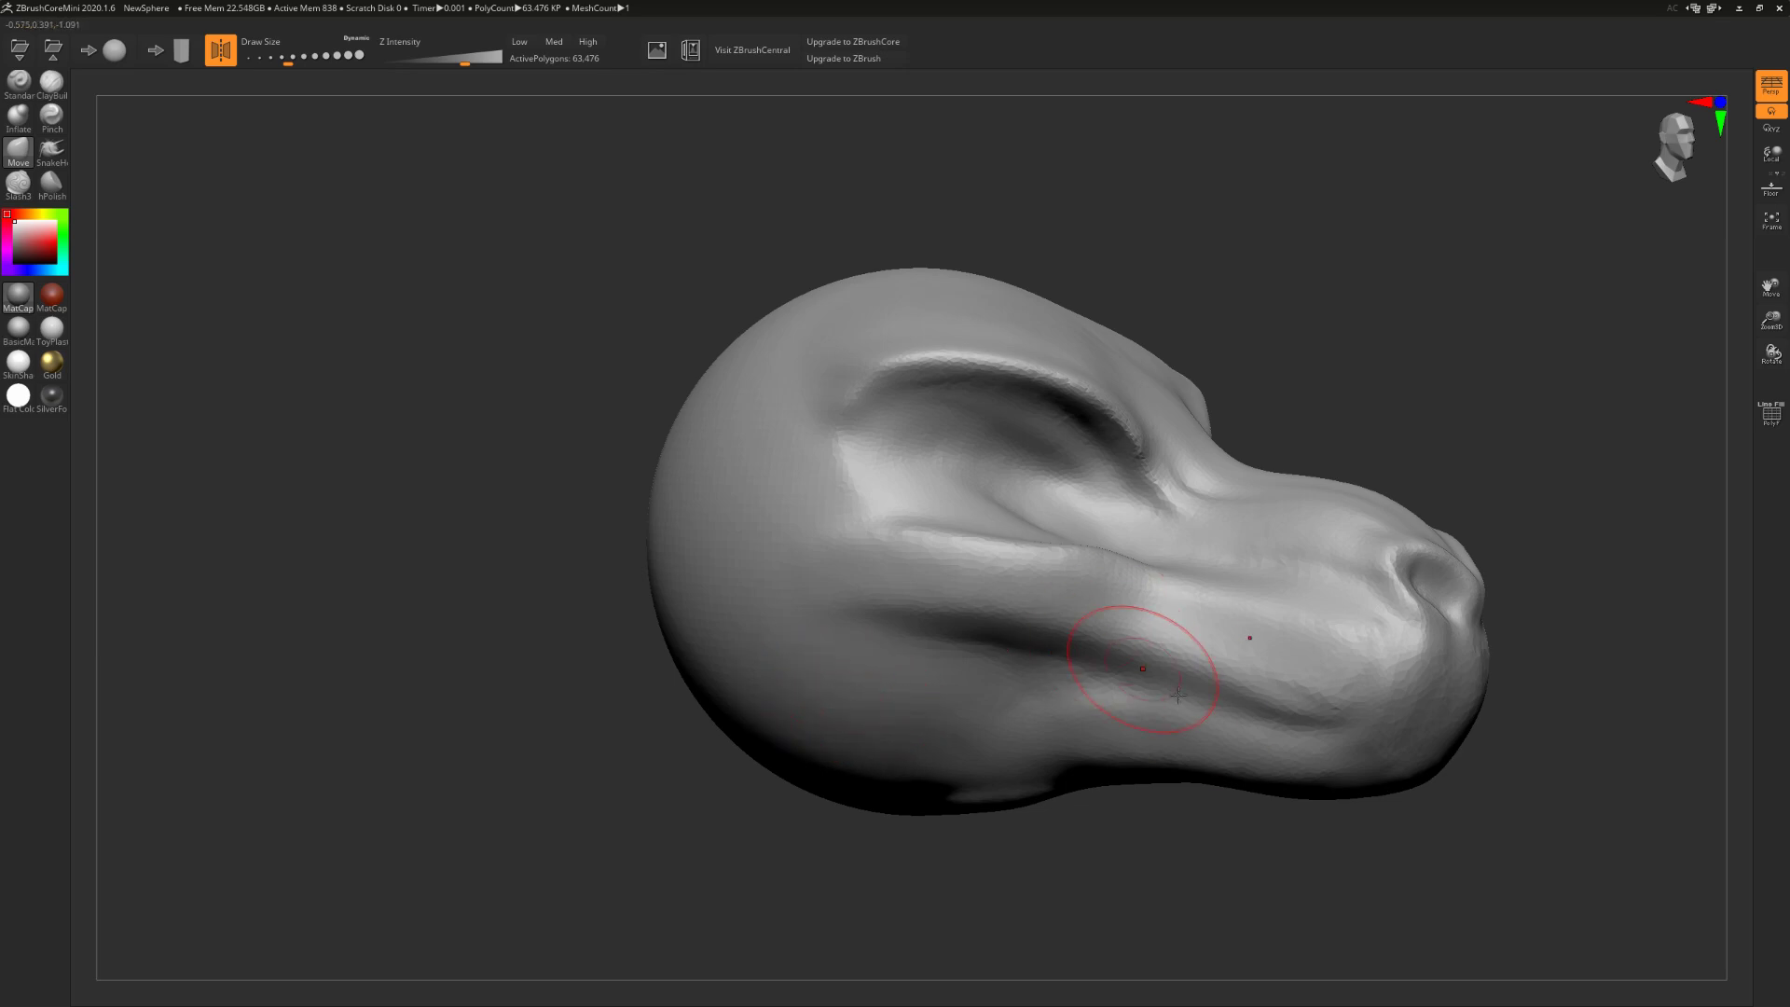
alt+right_drag(1177, 695, 996, 589)
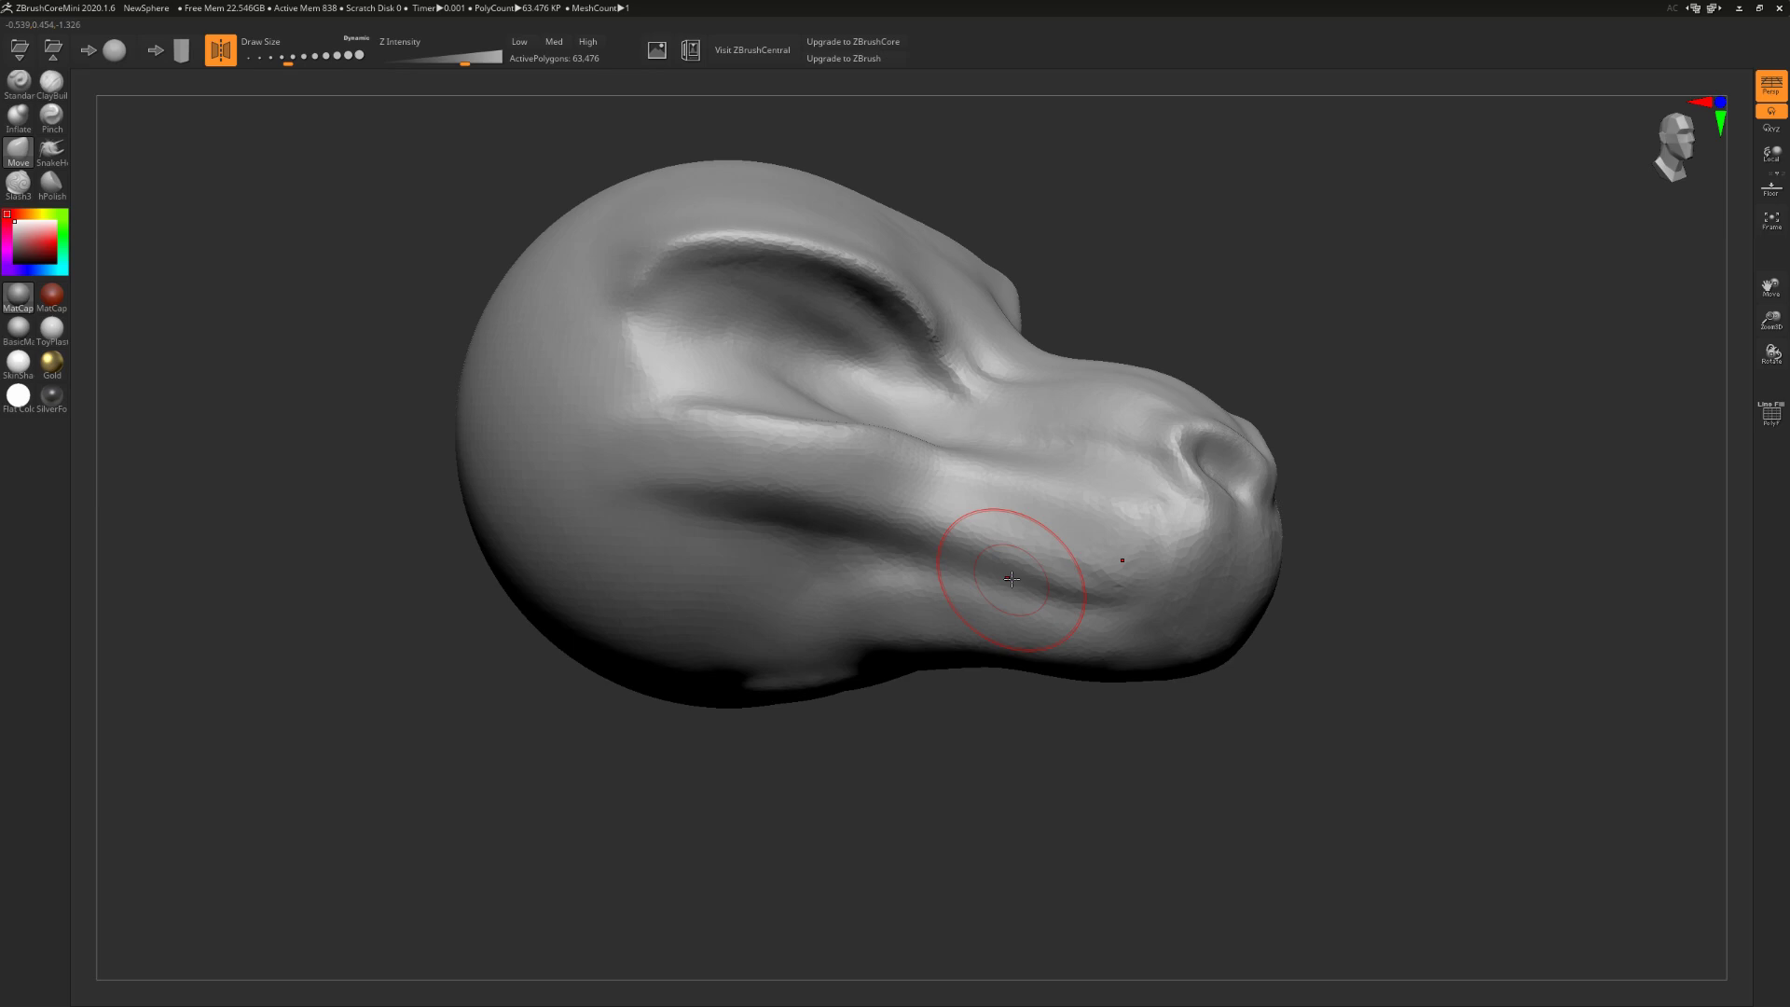
key(ctrl+z)
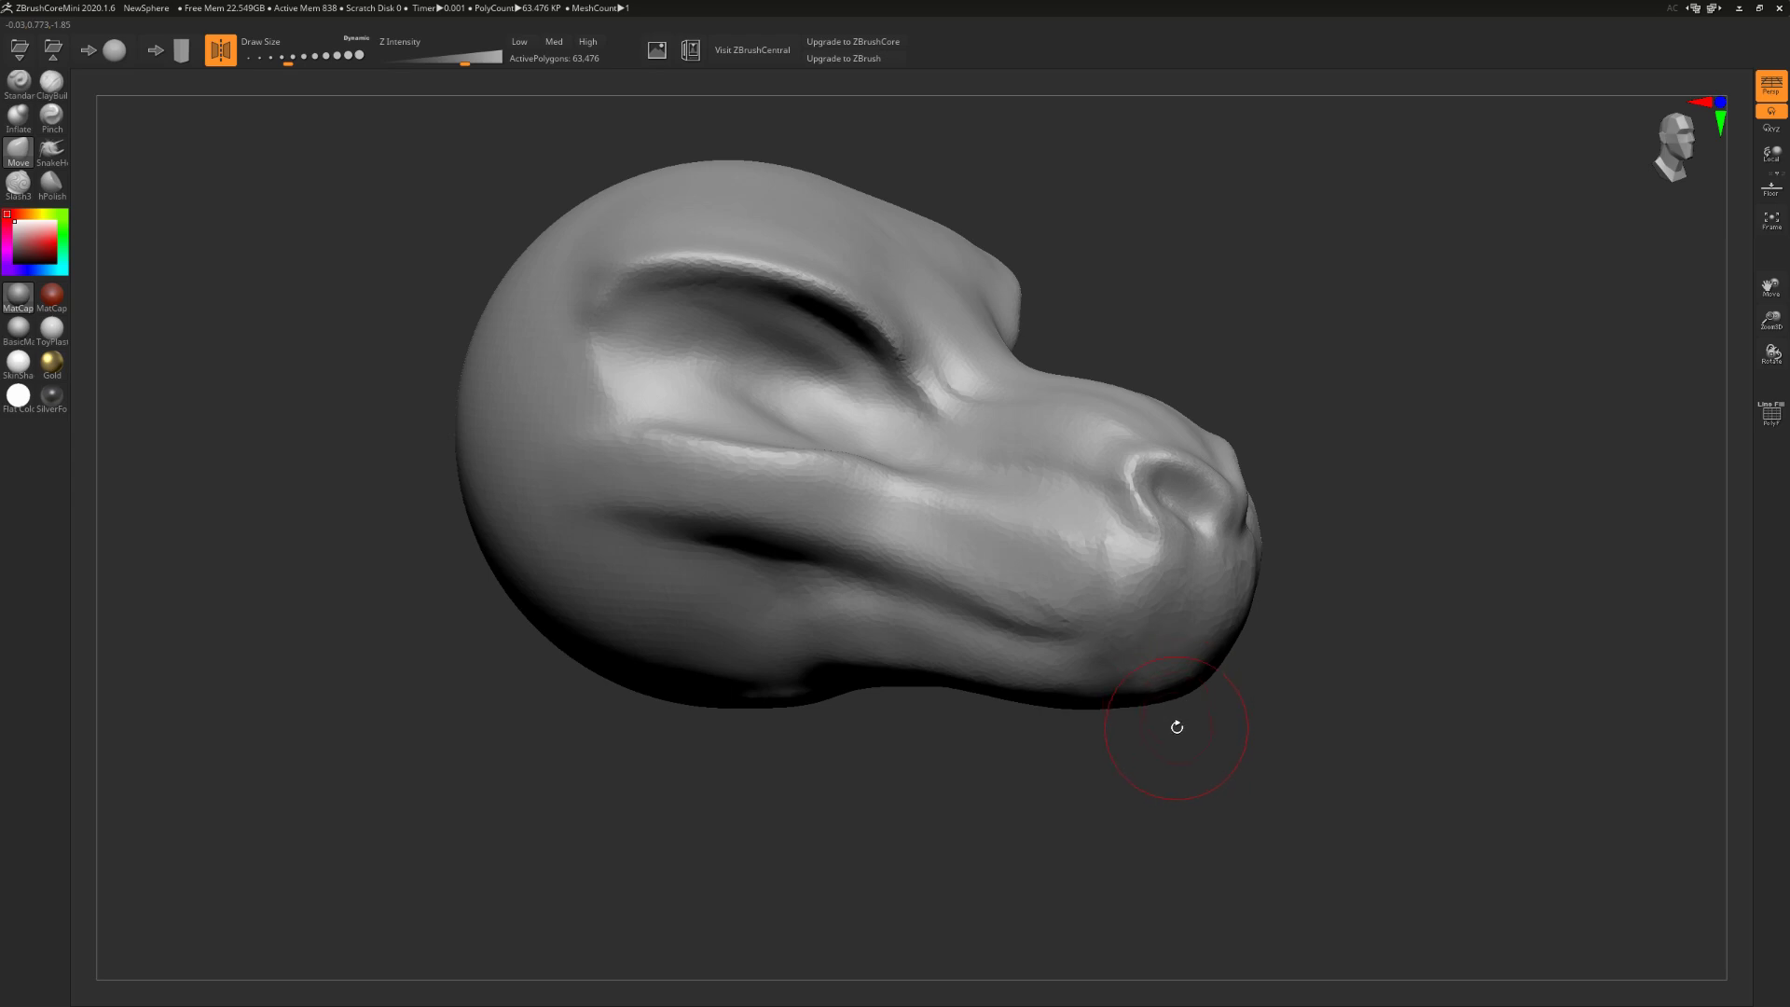
drag(619, 673, 711, 651)
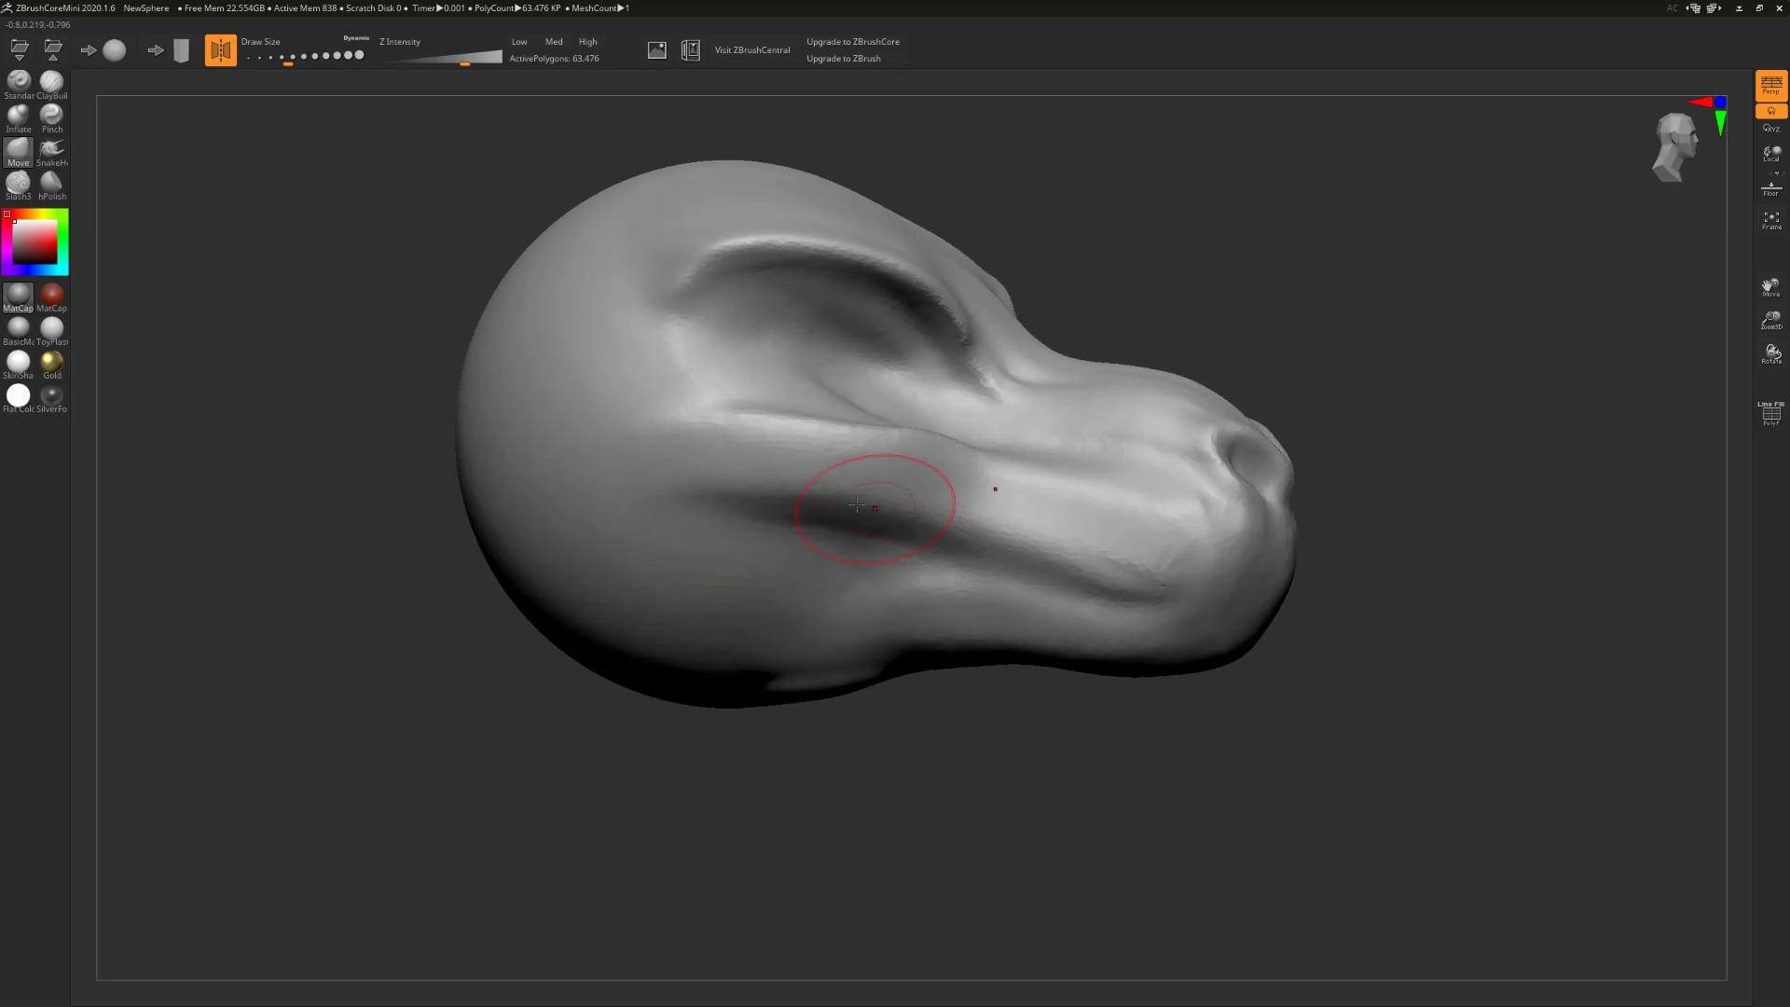
shift+drag(792, 514, 718, 487)
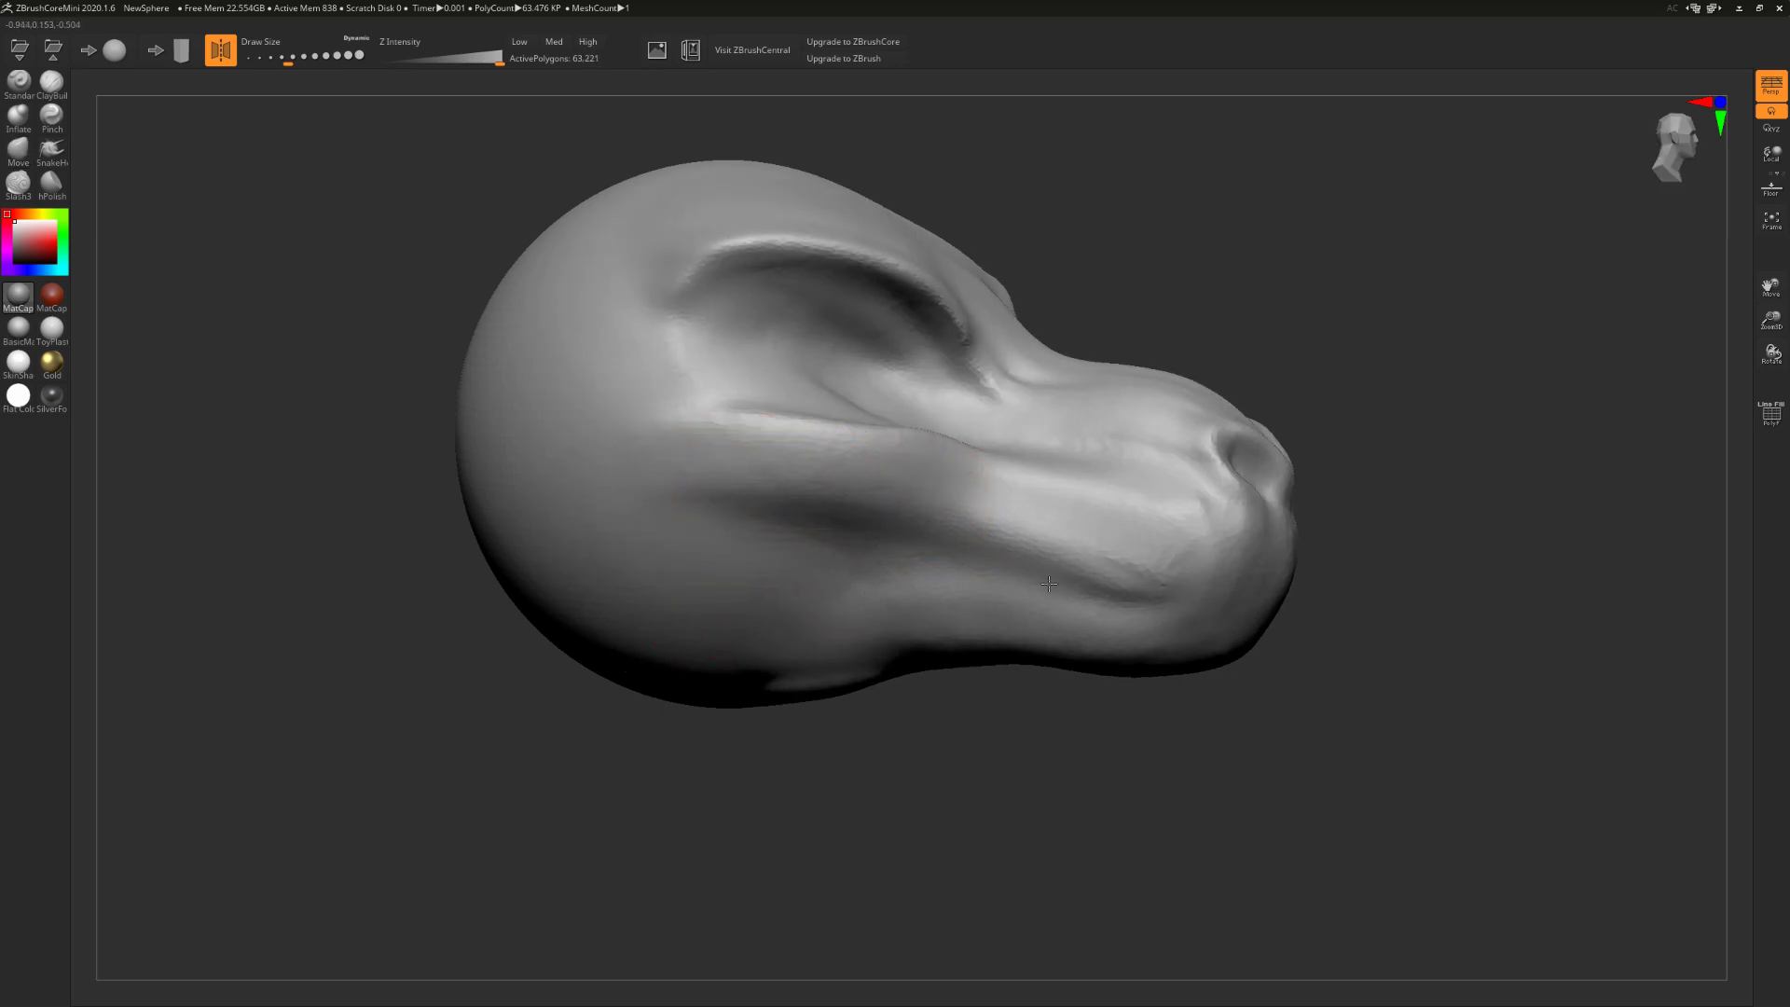
shift+drag(1054, 588, 1130, 607)
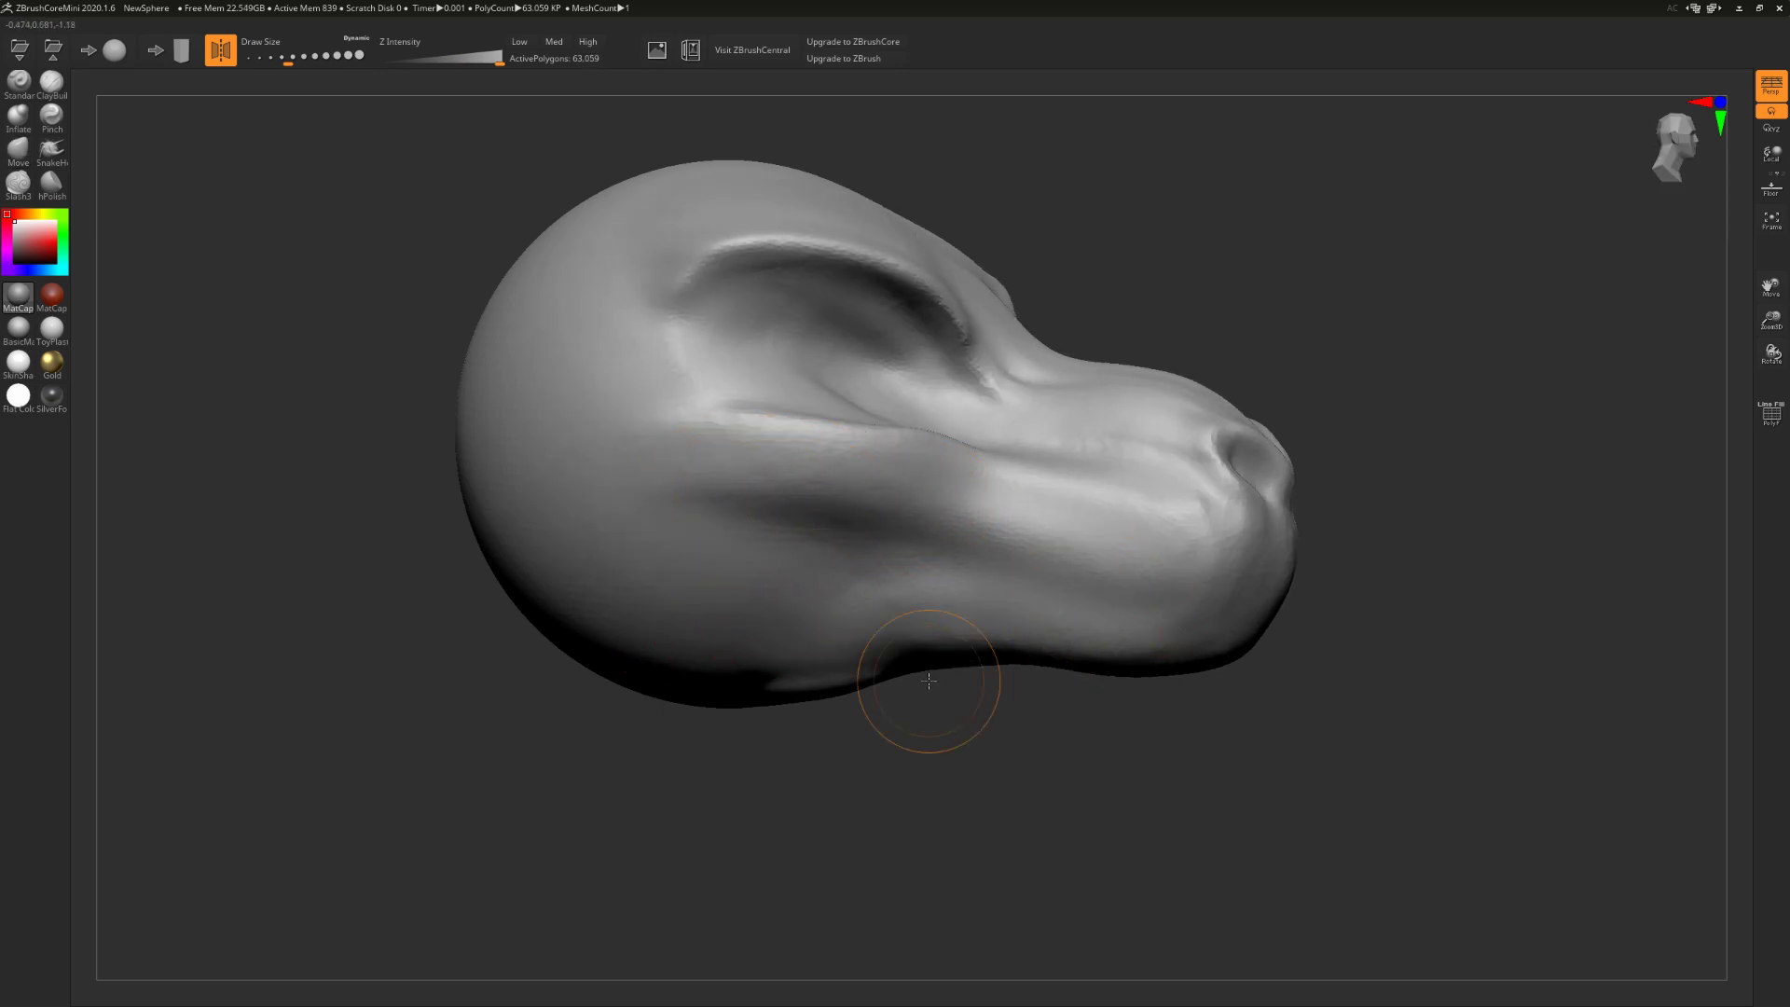
Step: Push the sides of the head inward with a greatly enlarged Move brush, and reduce the brush size again
key(s)
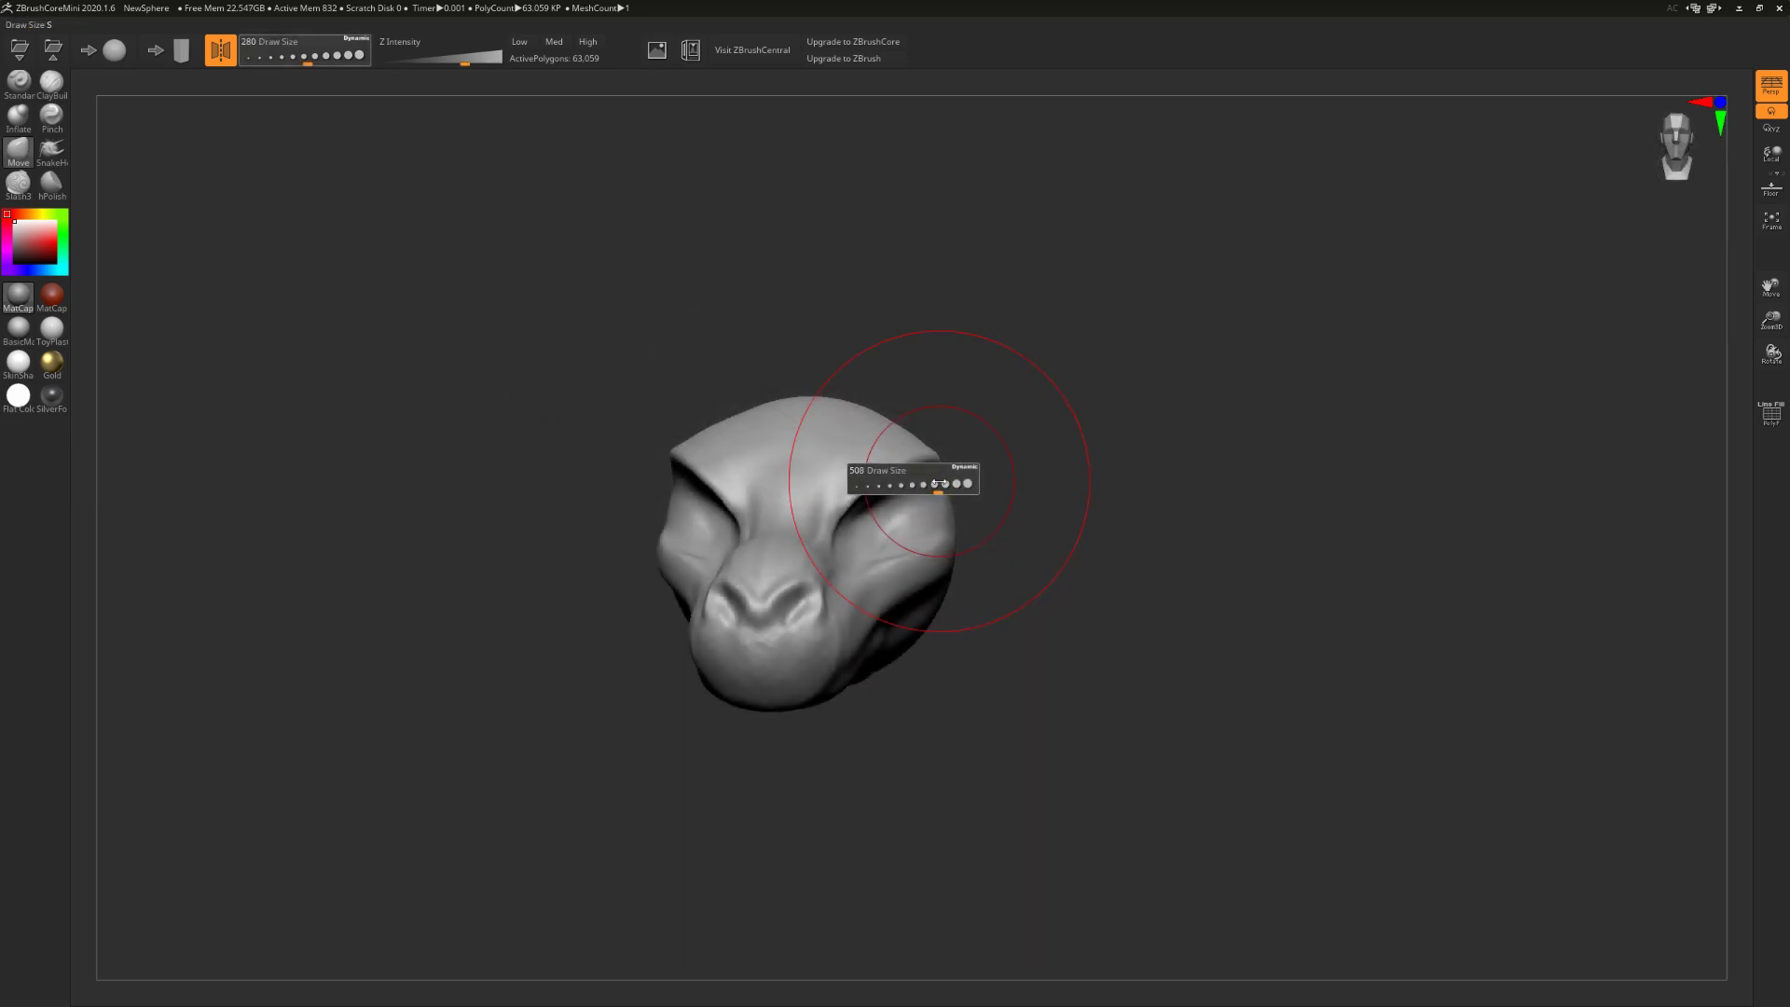
mouse_move(936, 479)
right_down()
mouse_move(951, 491)
mouse_move(923, 507)
right_up()
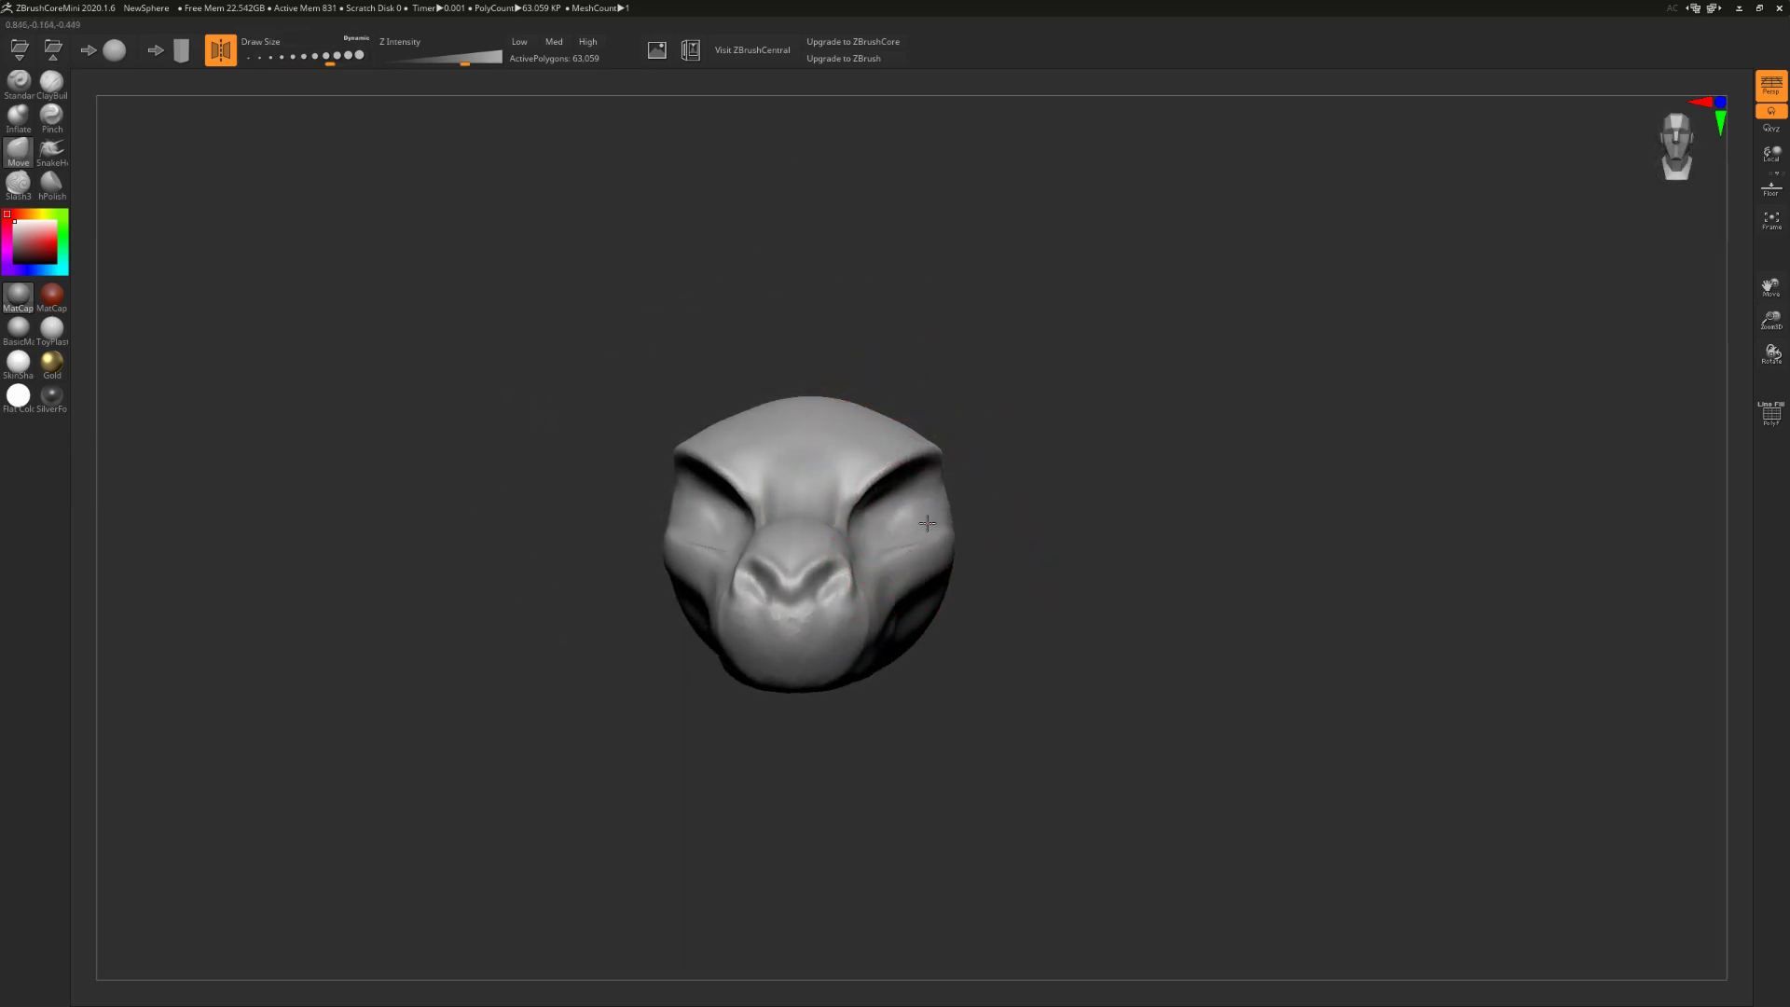
drag(926, 522, 887, 523)
key(s)
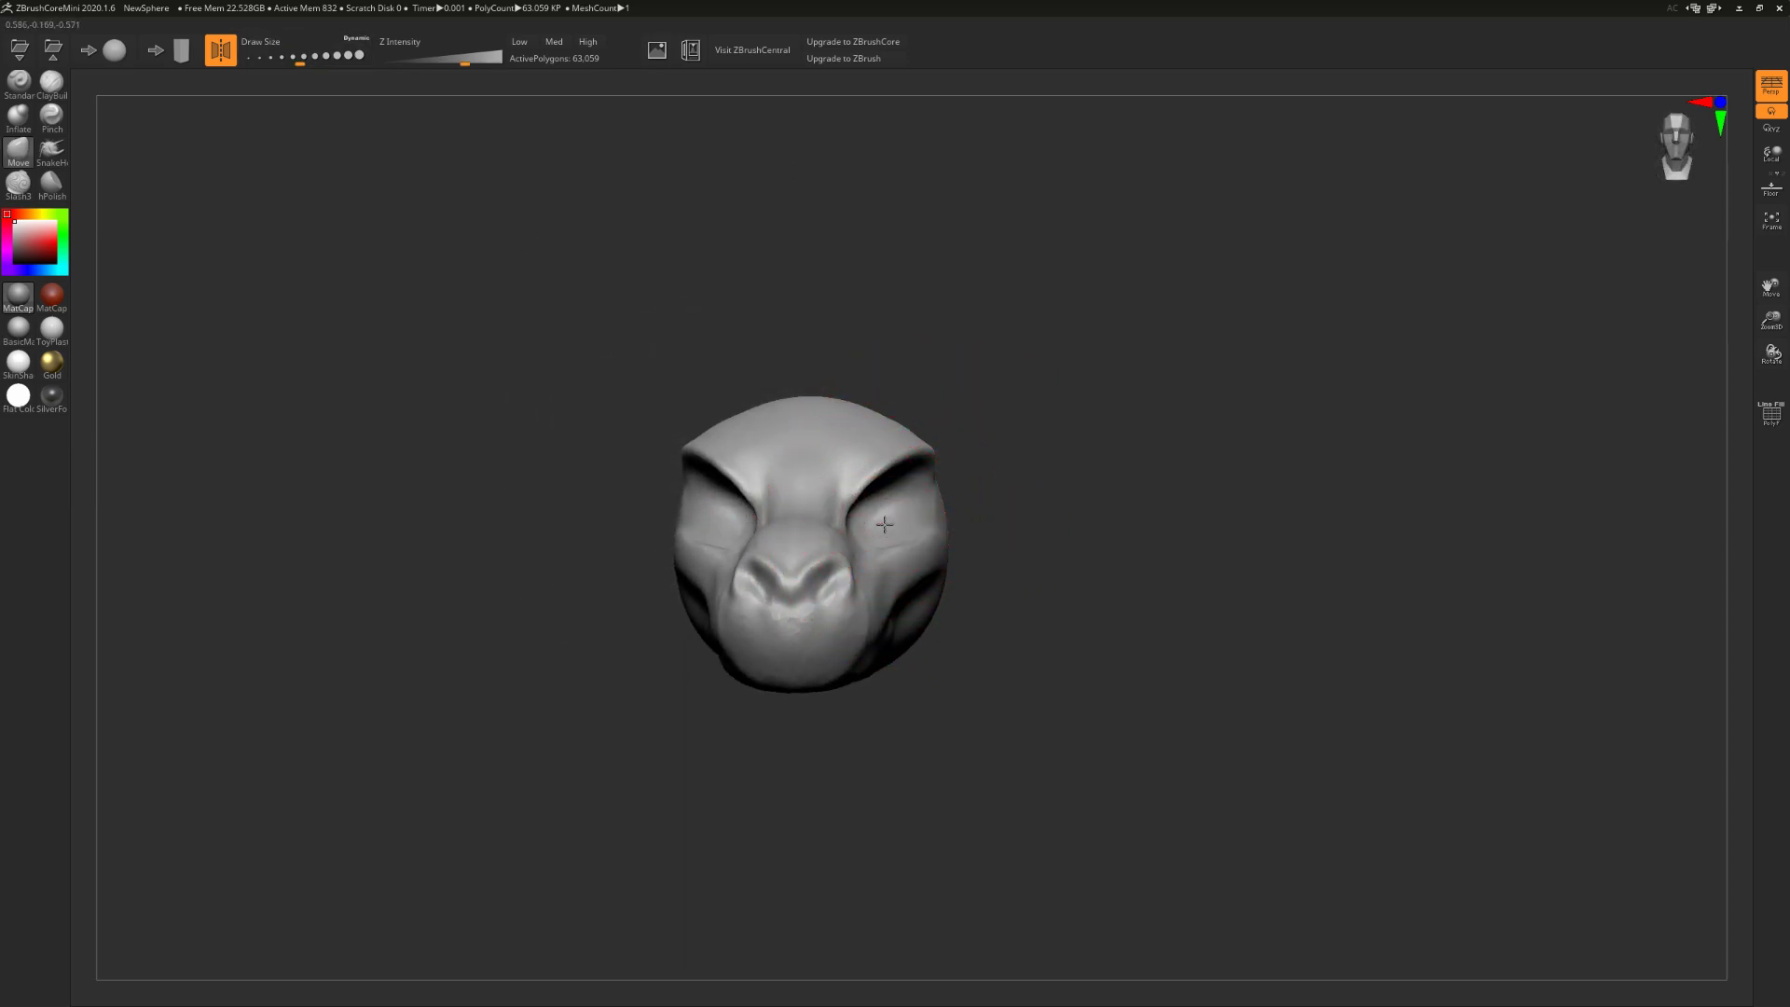
Step: Build a round eyeball inside the eye socket with a small ClayBuildup brush
mouse_move(887, 523)
right_down()
mouse_move(771, 536)
mouse_move(667, 624)
right_up()
alt+right_drag(667, 624, 914, 575)
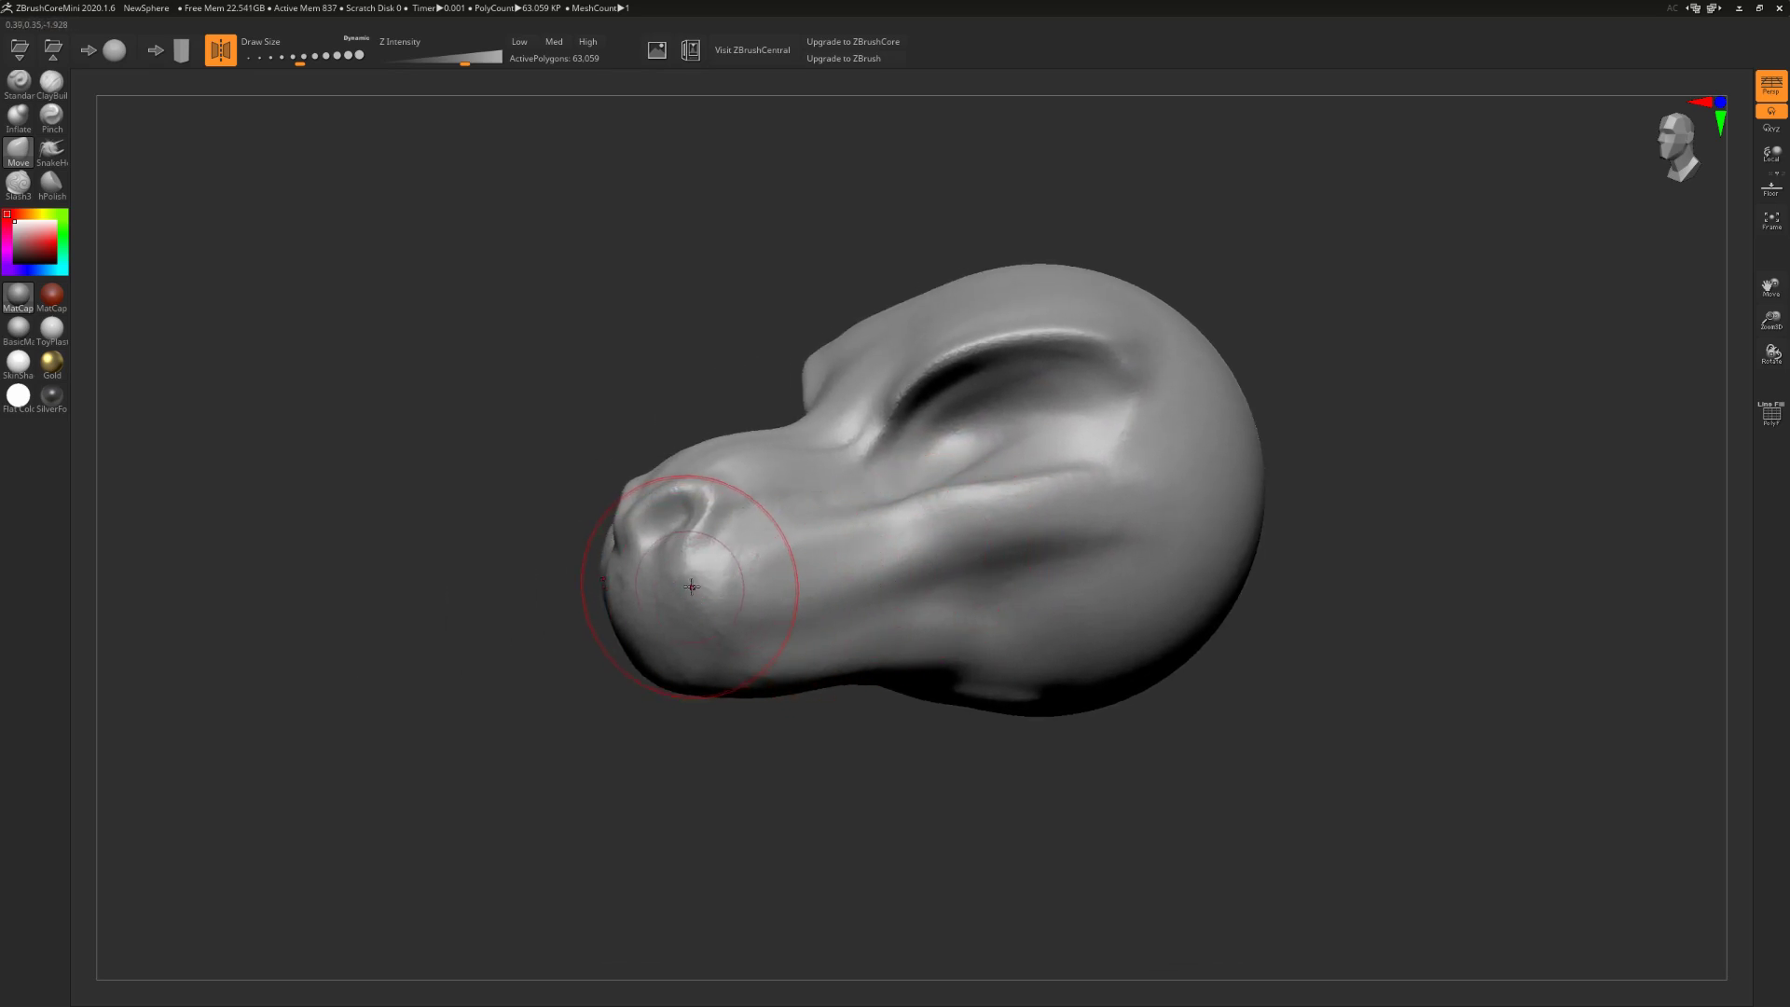
right_drag(532, 551, 559, 516)
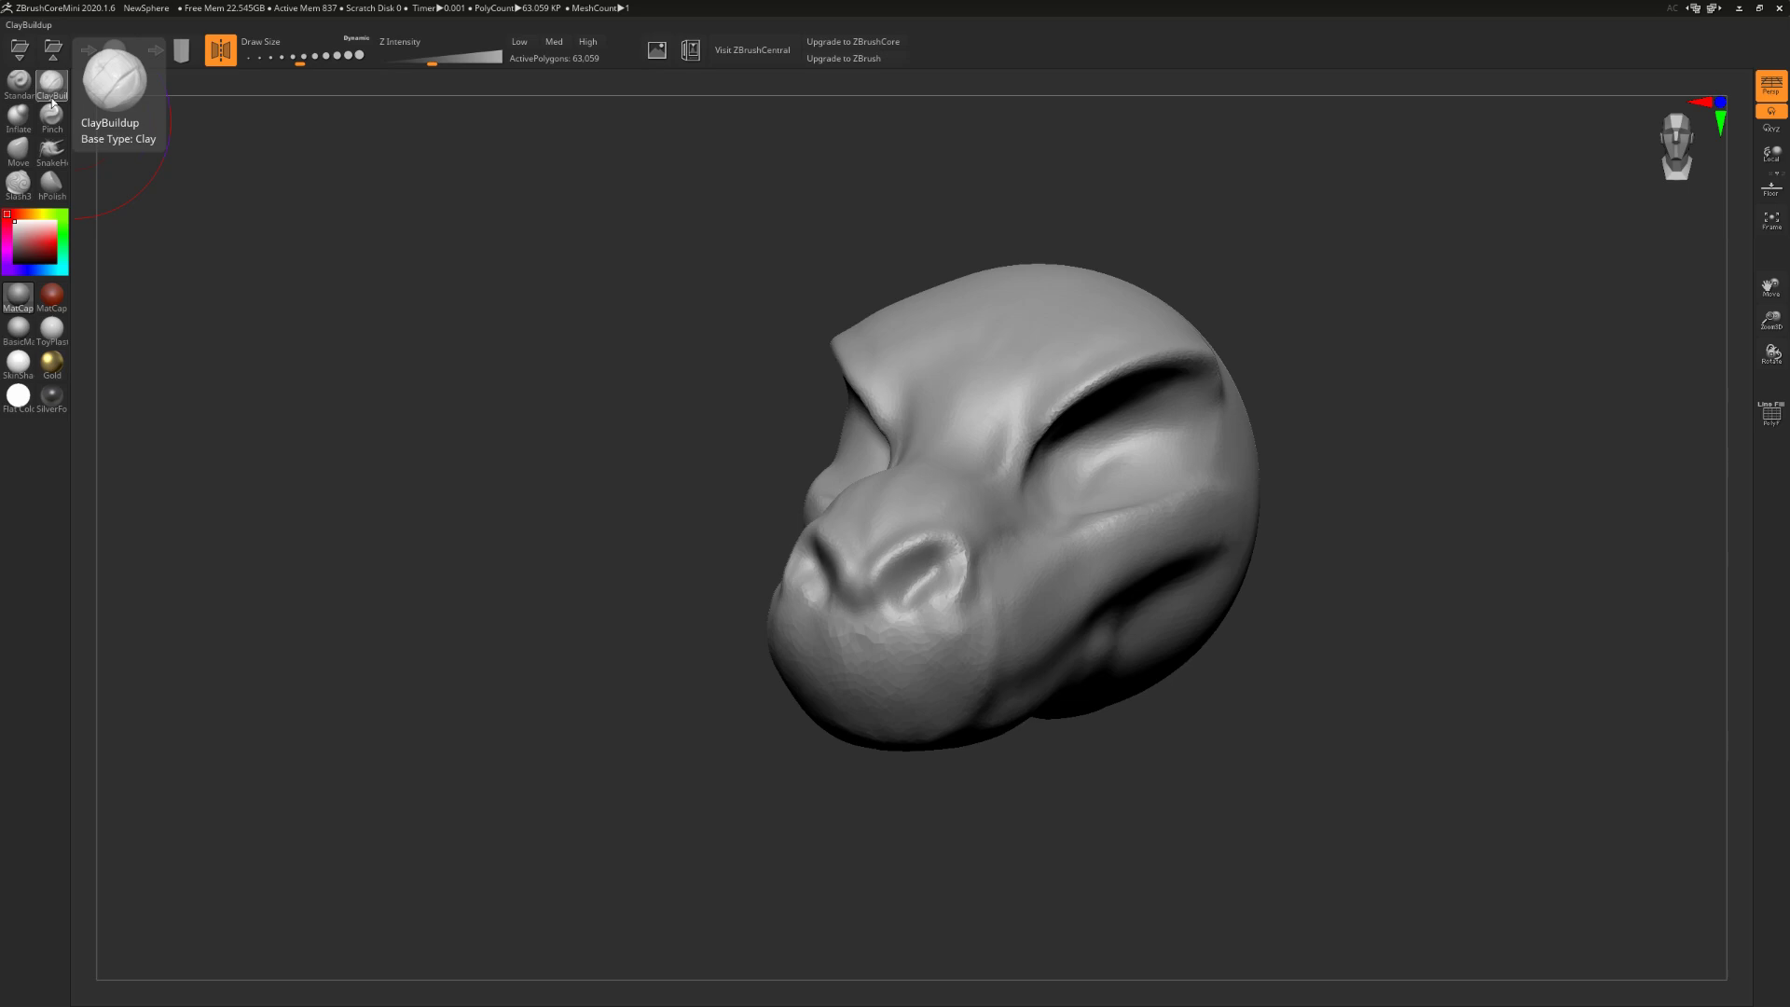
alt+right_drag(1214, 500, 1047, 507)
key(s)
mouse_move(838, 506)
mouse_down()
mouse_move(929, 459)
mouse_move(913, 475)
mouse_up()
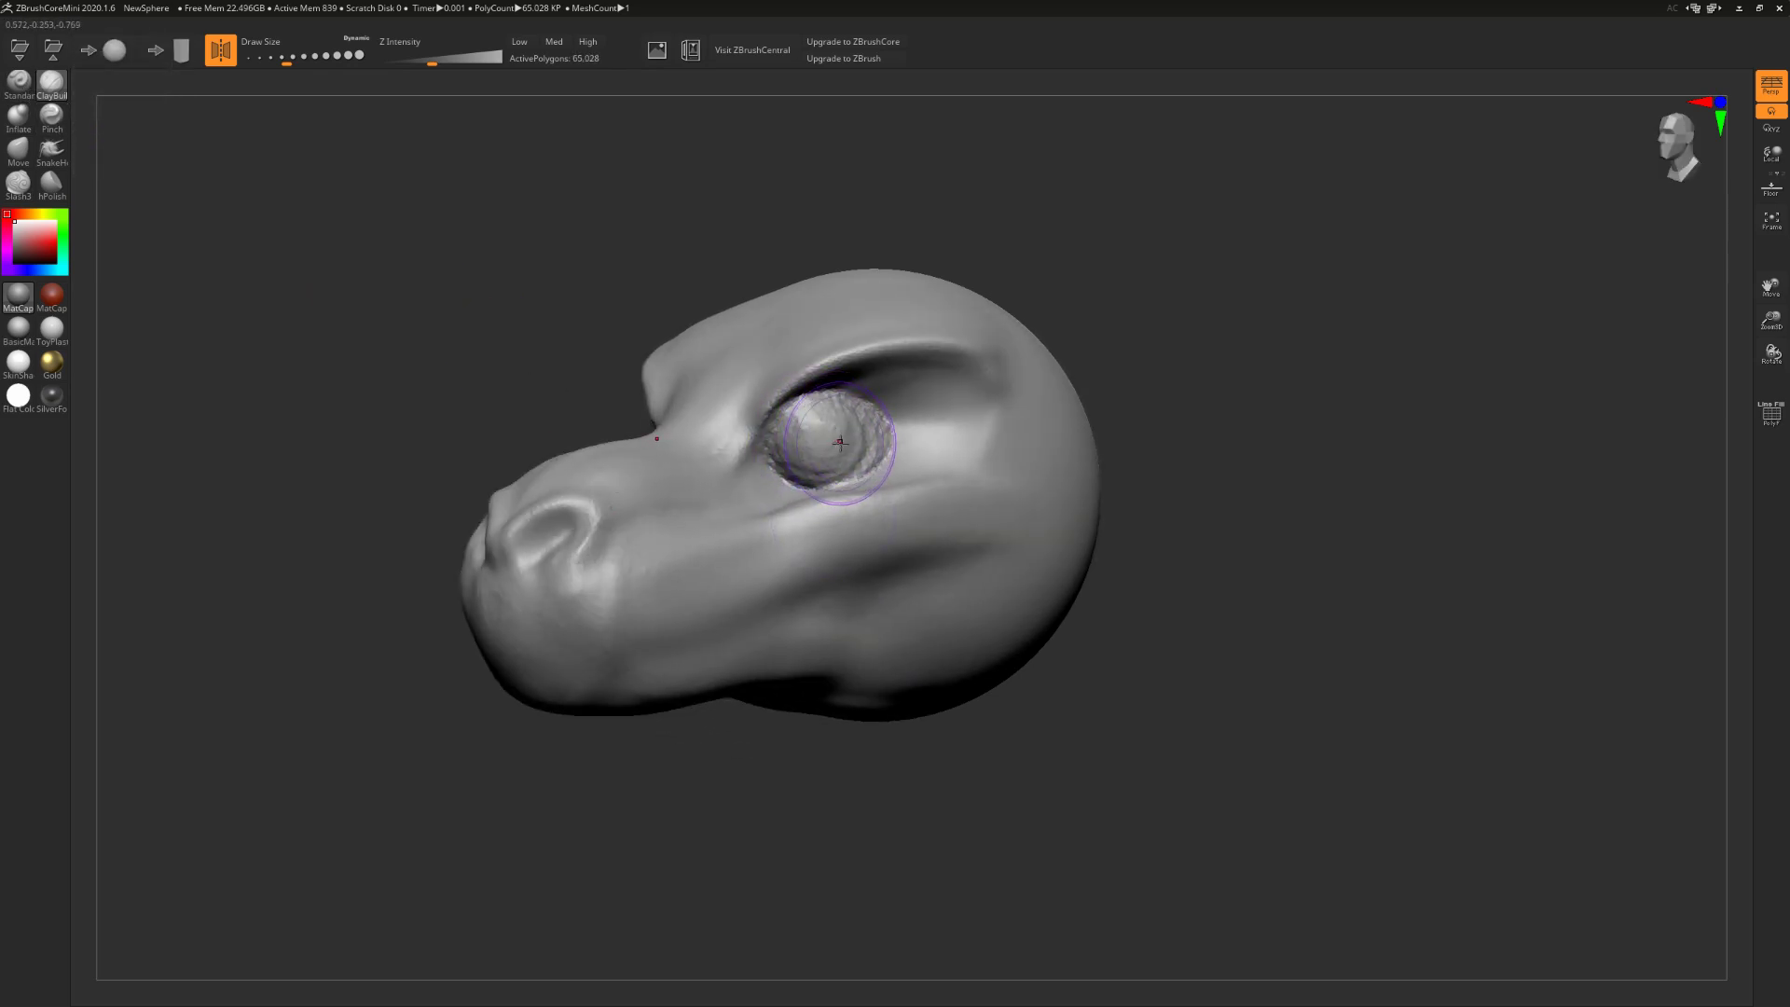
Step: Undo the ClayBuildup eyeball strokes to return to the empty eye socket
key(ctrl+z)
key(ctrl+z)
key(ctrl+z)
key(ctrl+z)
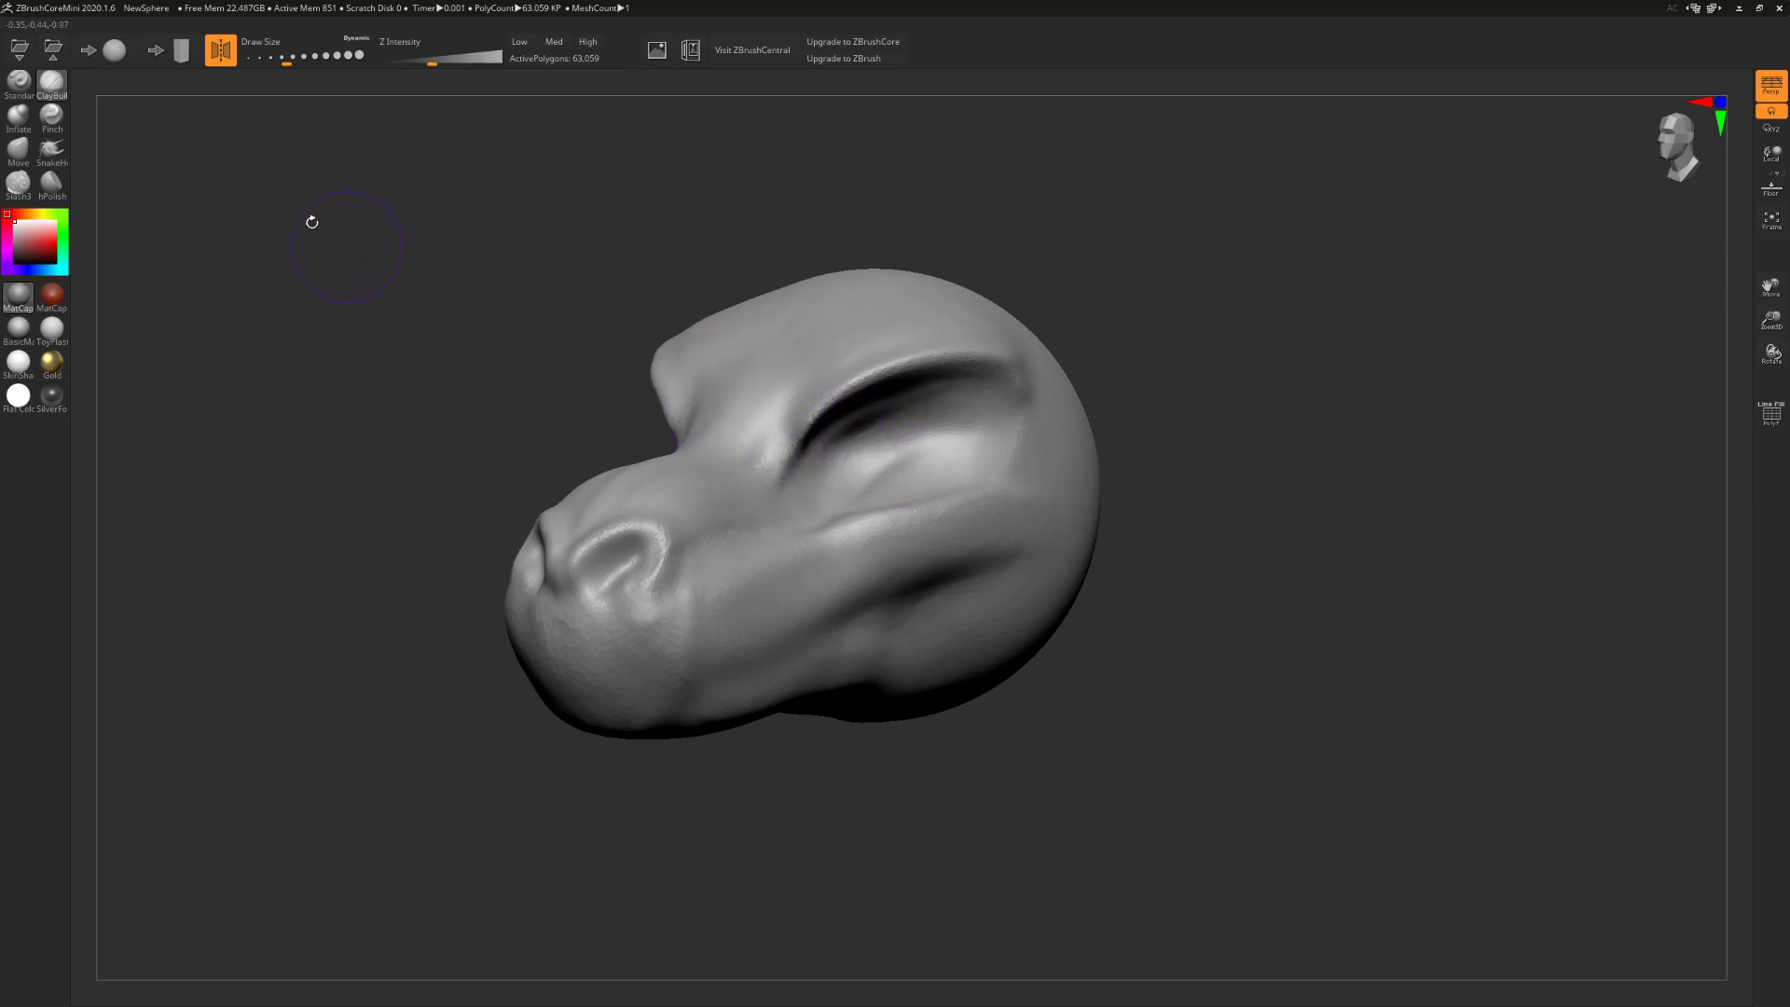
Step: Try ClayBuildup strokes over the brow and cheek, undo them, and build a smoothed eyeball in the eye socket
mouse_move(780, 385)
mouse_down()
mouse_move(862, 343)
mouse_move(771, 541)
mouse_move(886, 573)
mouse_move(933, 611)
mouse_up()
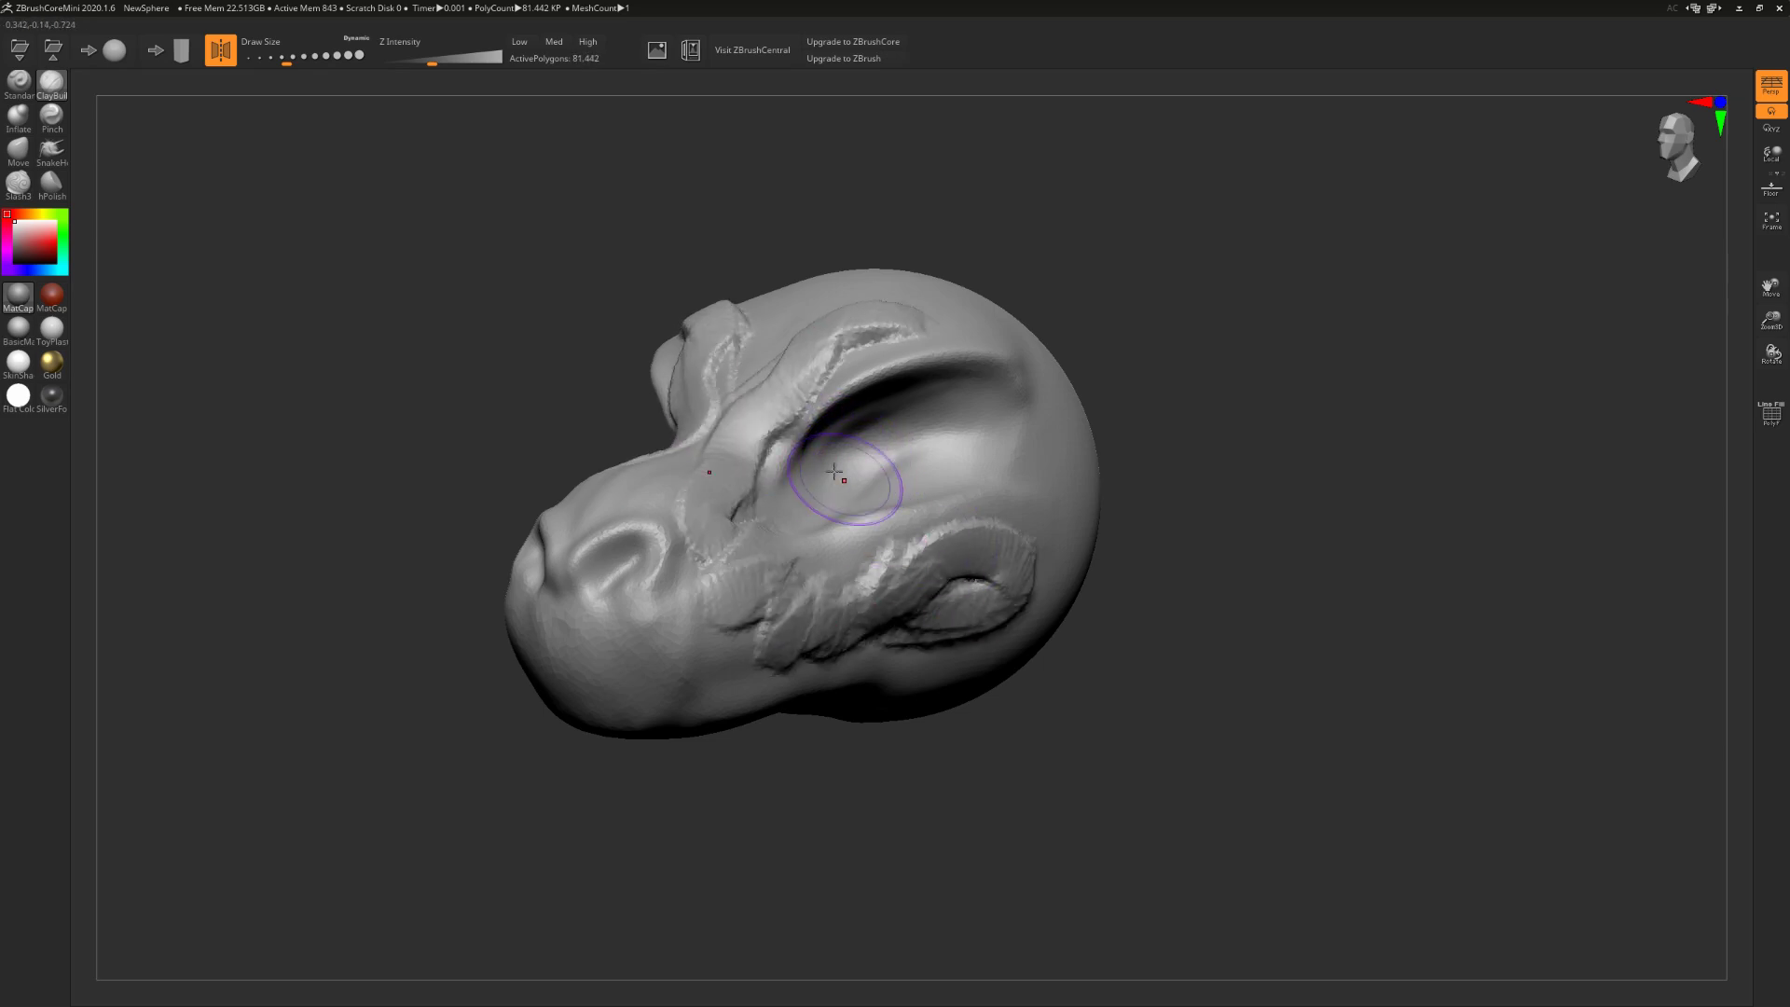
key(ctrl+z)
drag(847, 460, 866, 467)
mouse_move(866, 468)
right_down()
mouse_move(886, 463)
mouse_move(851, 464)
right_up()
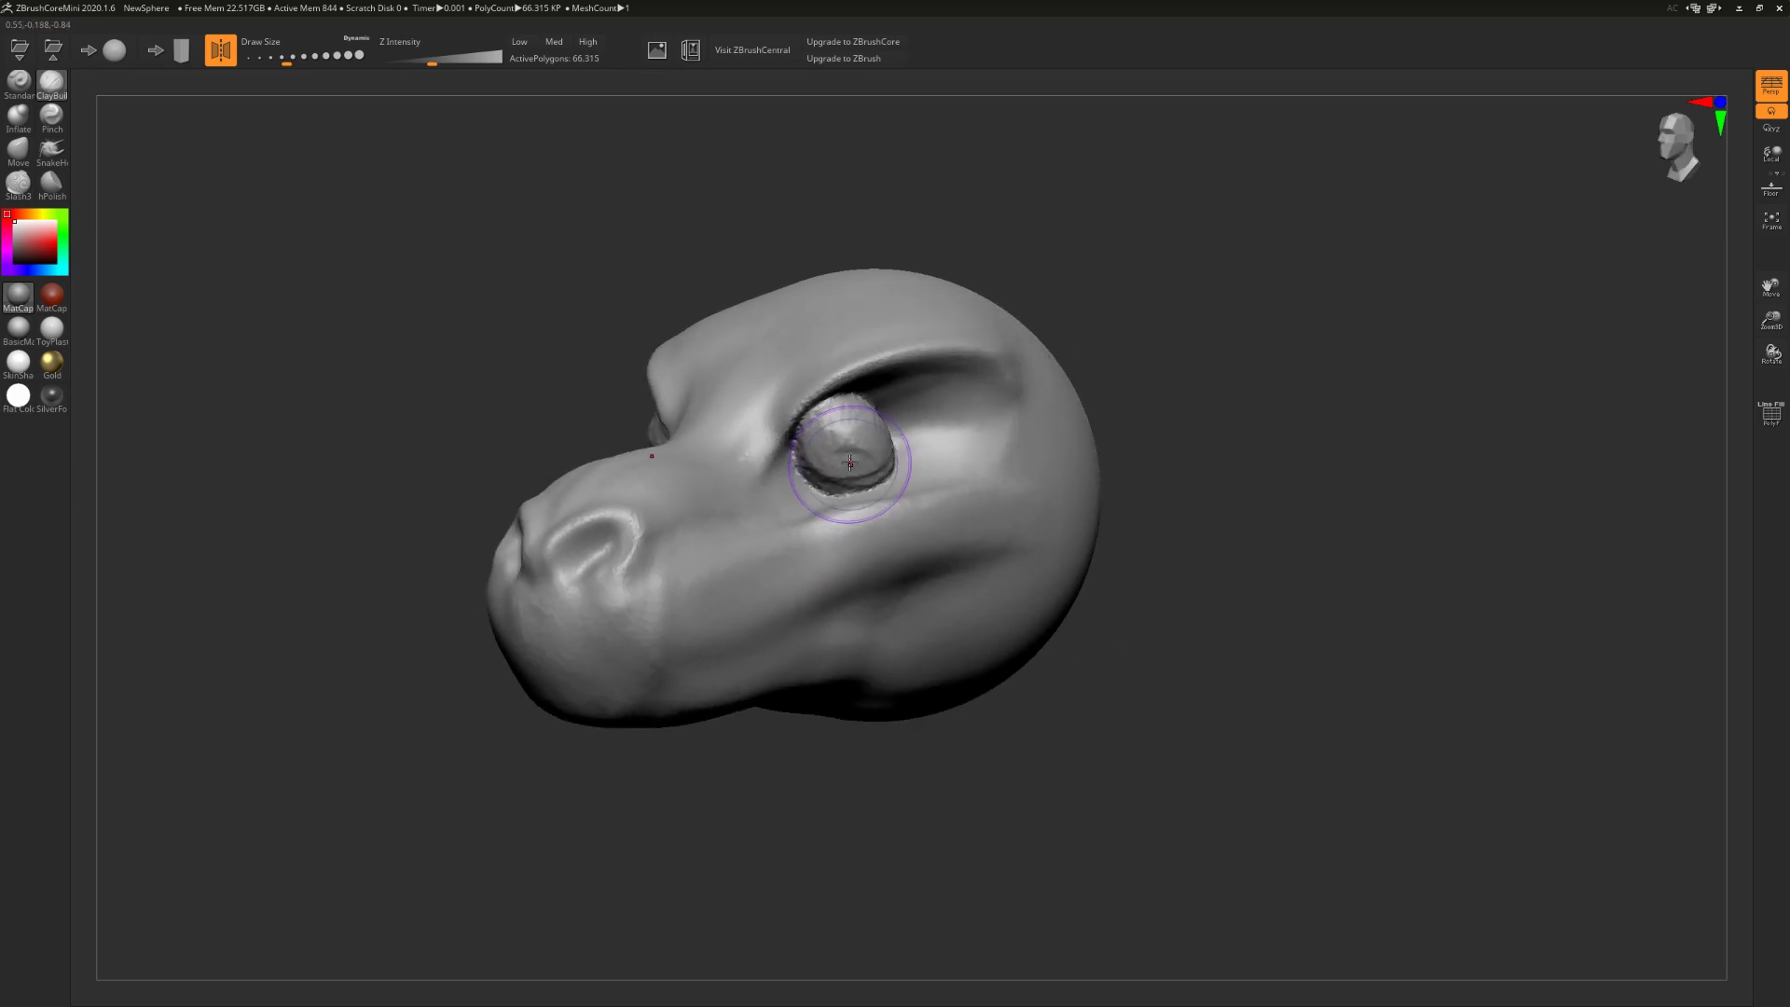
mouse_move(838, 450)
shift+mouse_down()
mouse_move(848, 436)
mouse_move(851, 451)
shift+mouse_up()
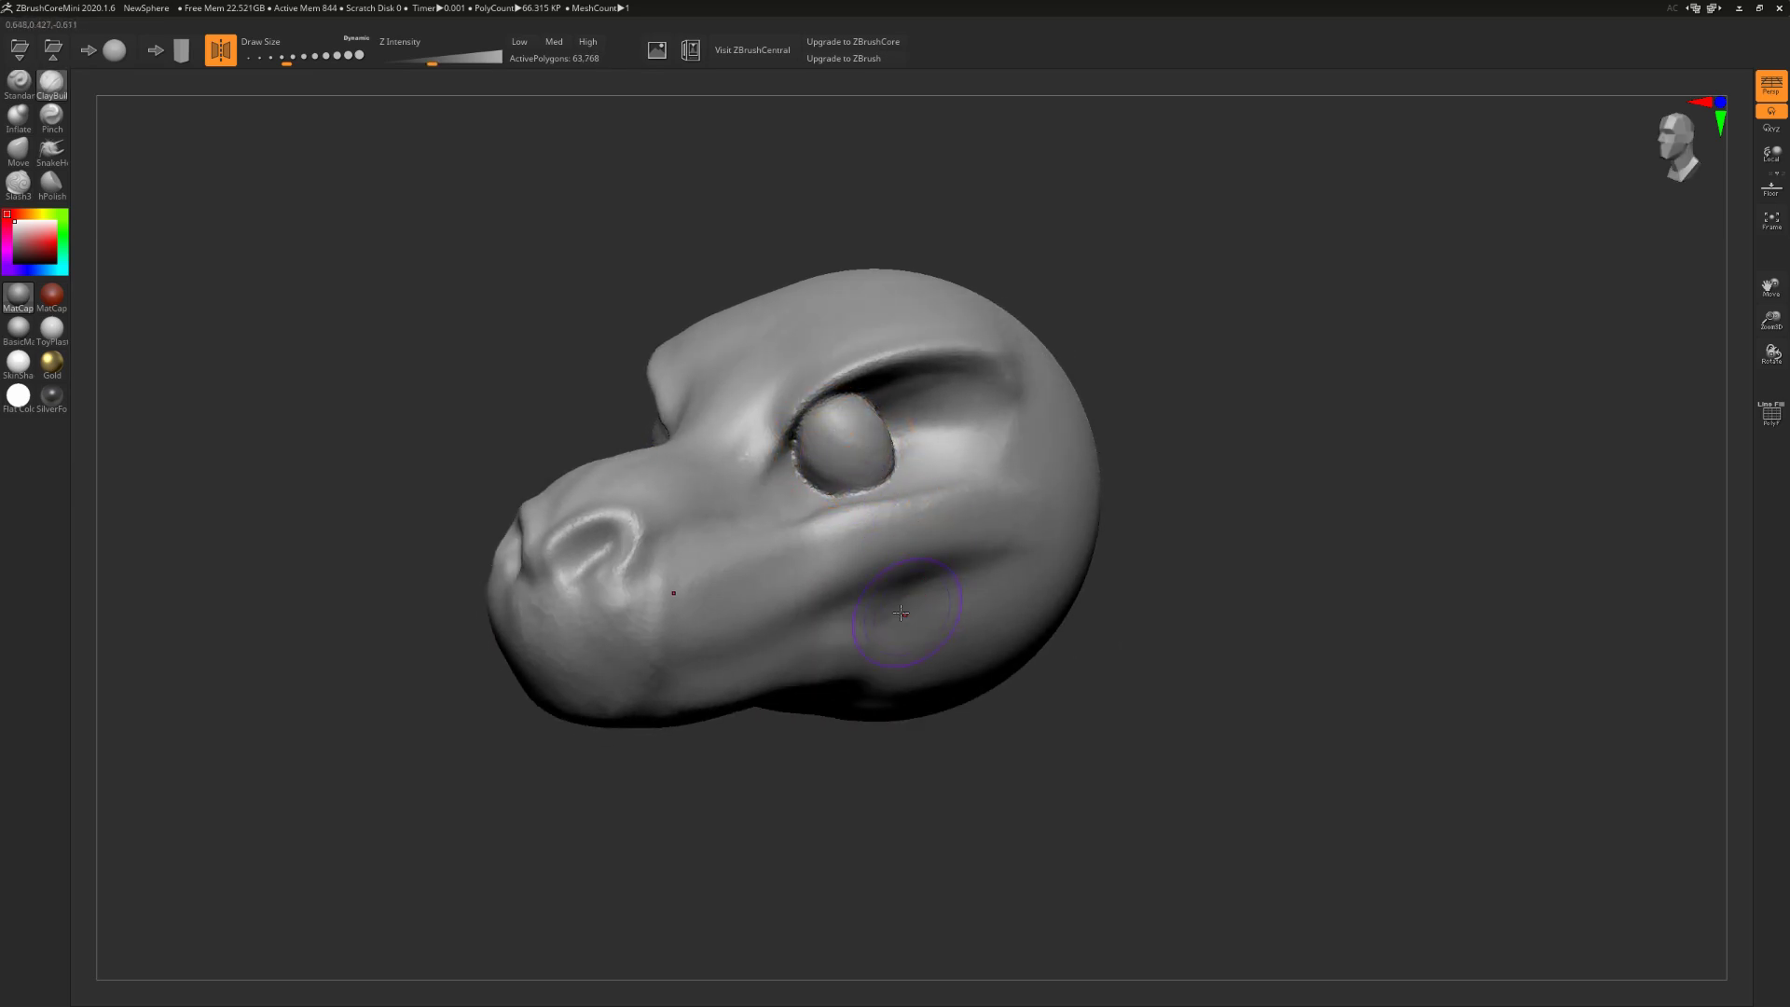
Step: Undo the eyeball and try raising it from the socket with the Standard brush instead
click(17, 82)
key(ctrl+z)
key(ctrl+z)
mouse_move(894, 477)
mouse_down()
mouse_move(820, 490)
mouse_move(899, 438)
mouse_move(862, 397)
mouse_move(811, 447)
mouse_move(800, 436)
mouse_up()
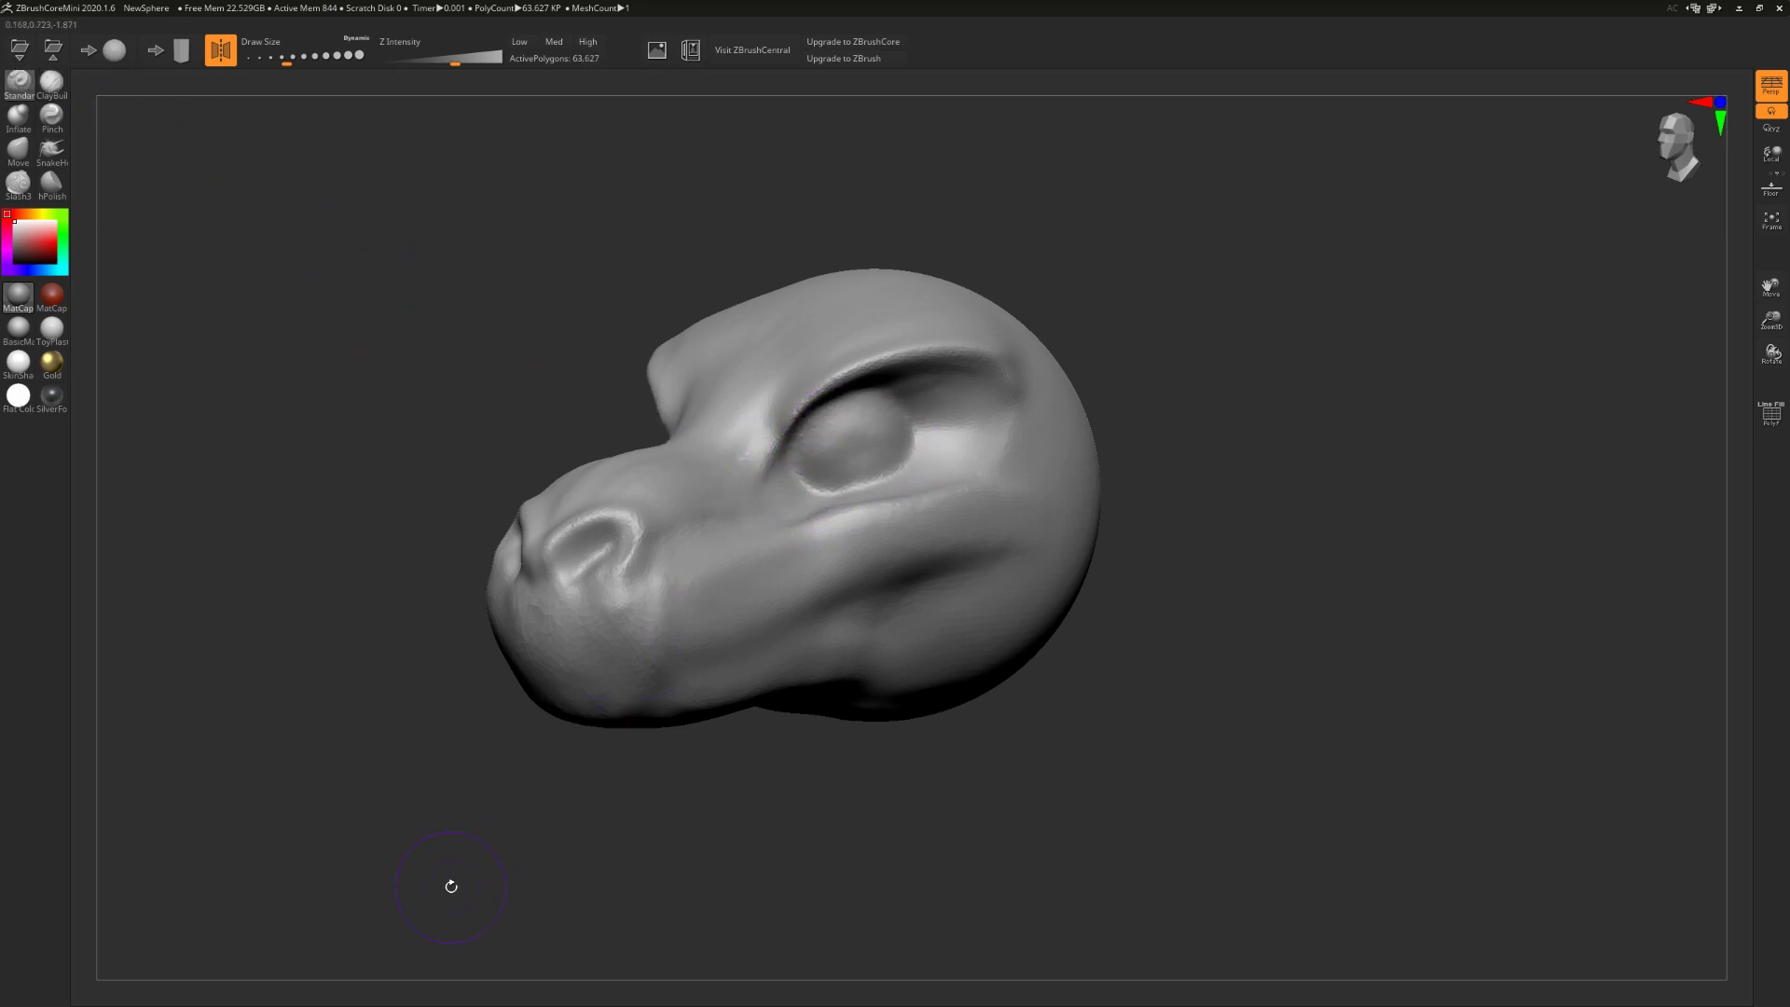
Step: Try a Slash3 stroke along the lower edge of the eyeball and Pinch strokes around the eye and brow
click(18, 183)
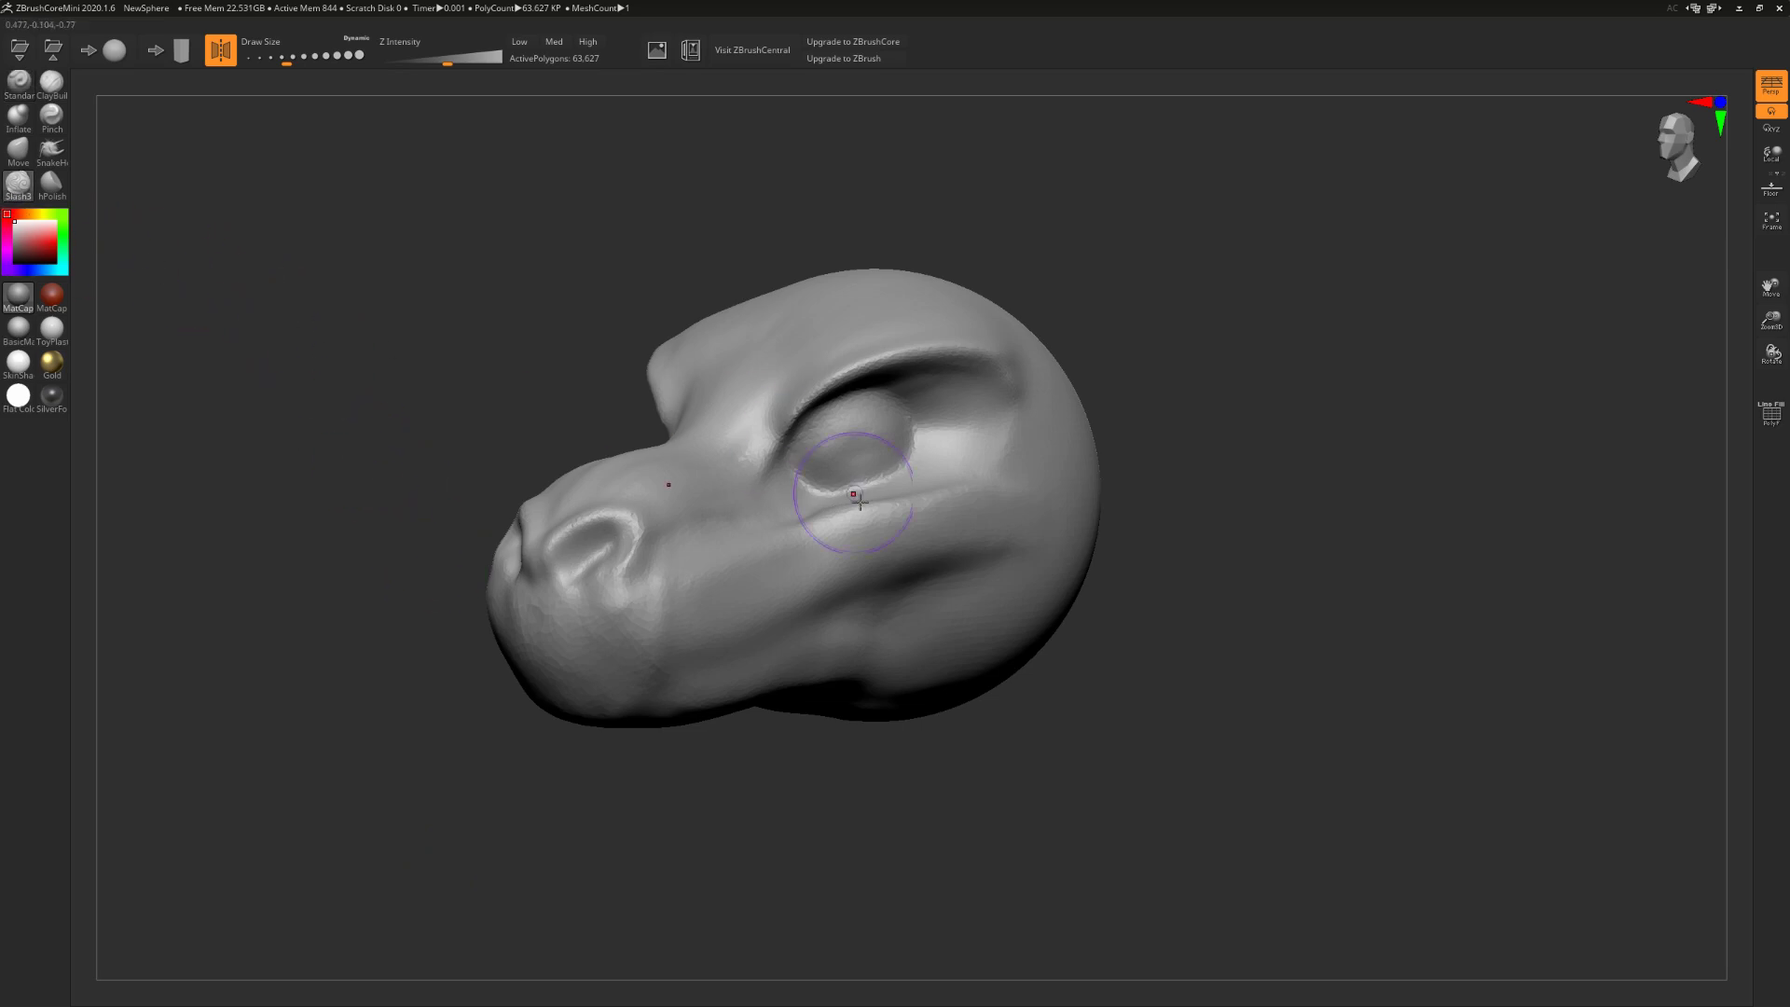
drag(816, 490, 867, 494)
click(51, 149)
click(49, 119)
mouse_move(837, 466)
mouse_down()
mouse_move(877, 479)
mouse_move(908, 461)
mouse_up()
right_drag(922, 419, 774, 425)
drag(677, 435, 788, 365)
right_drag(766, 394, 822, 399)
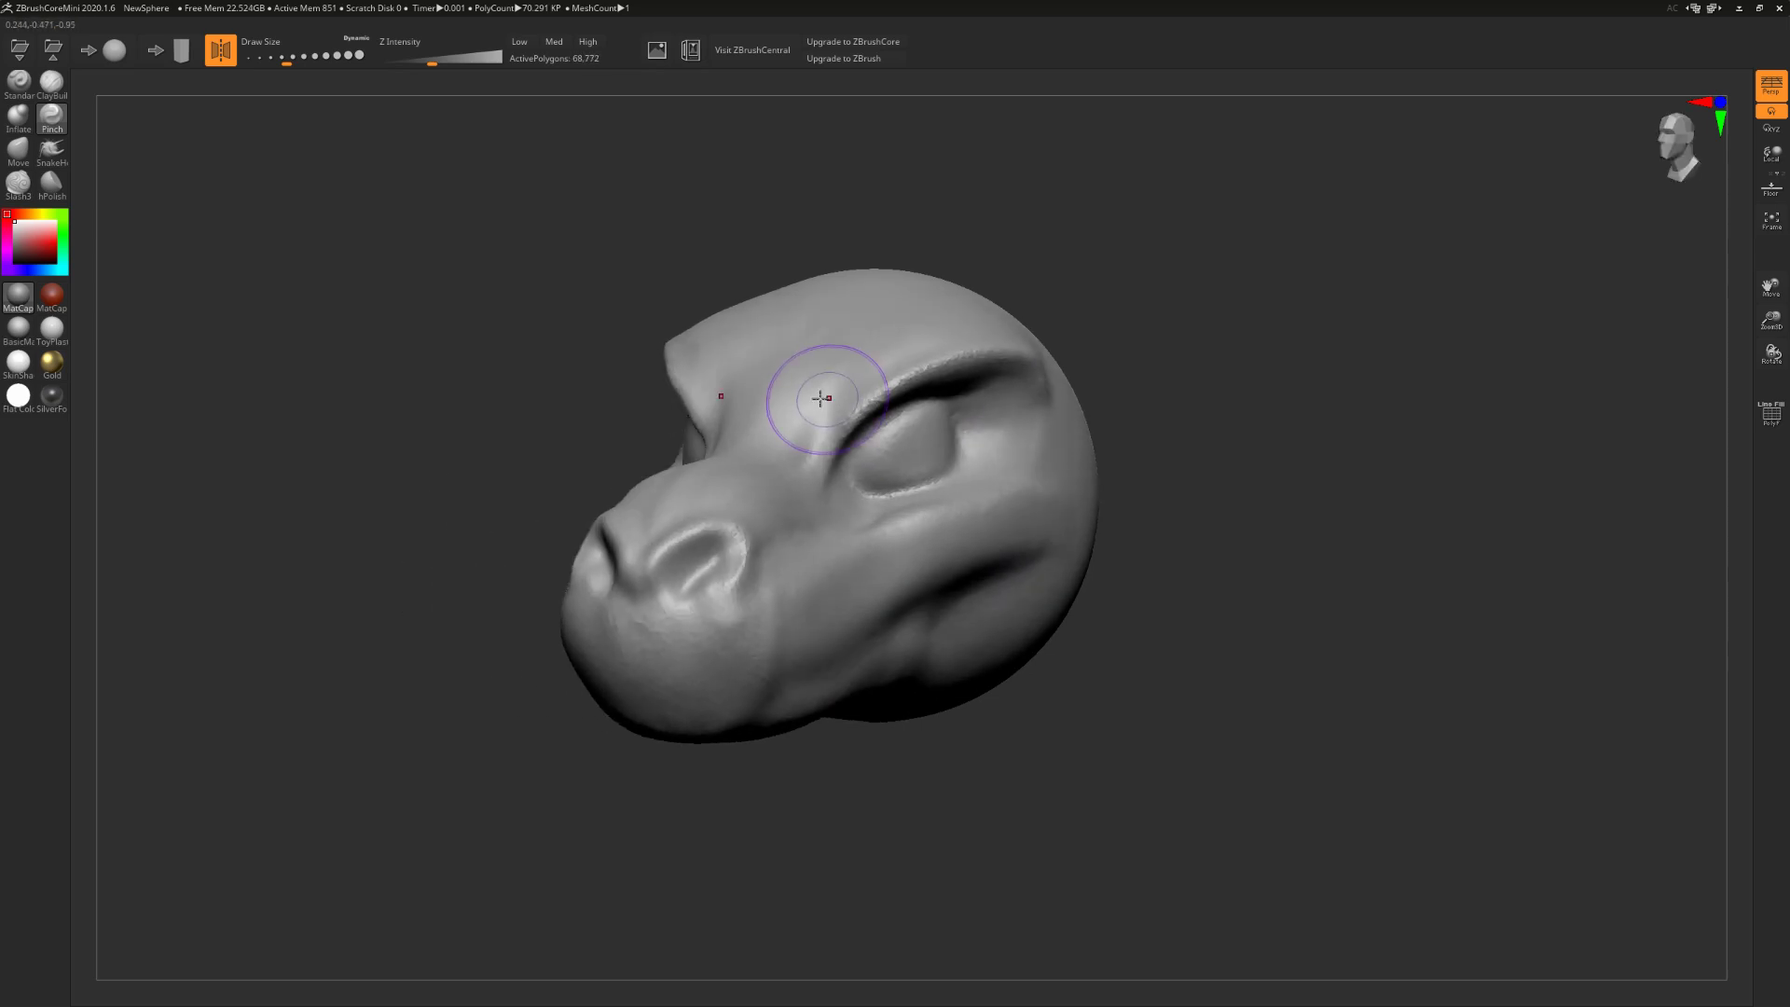
Step: Undo the Pinch, Slash3 and Standard brush strokes around the eye
key(ctrl+z)
key(ctrl+z)
key(ctrl+z)
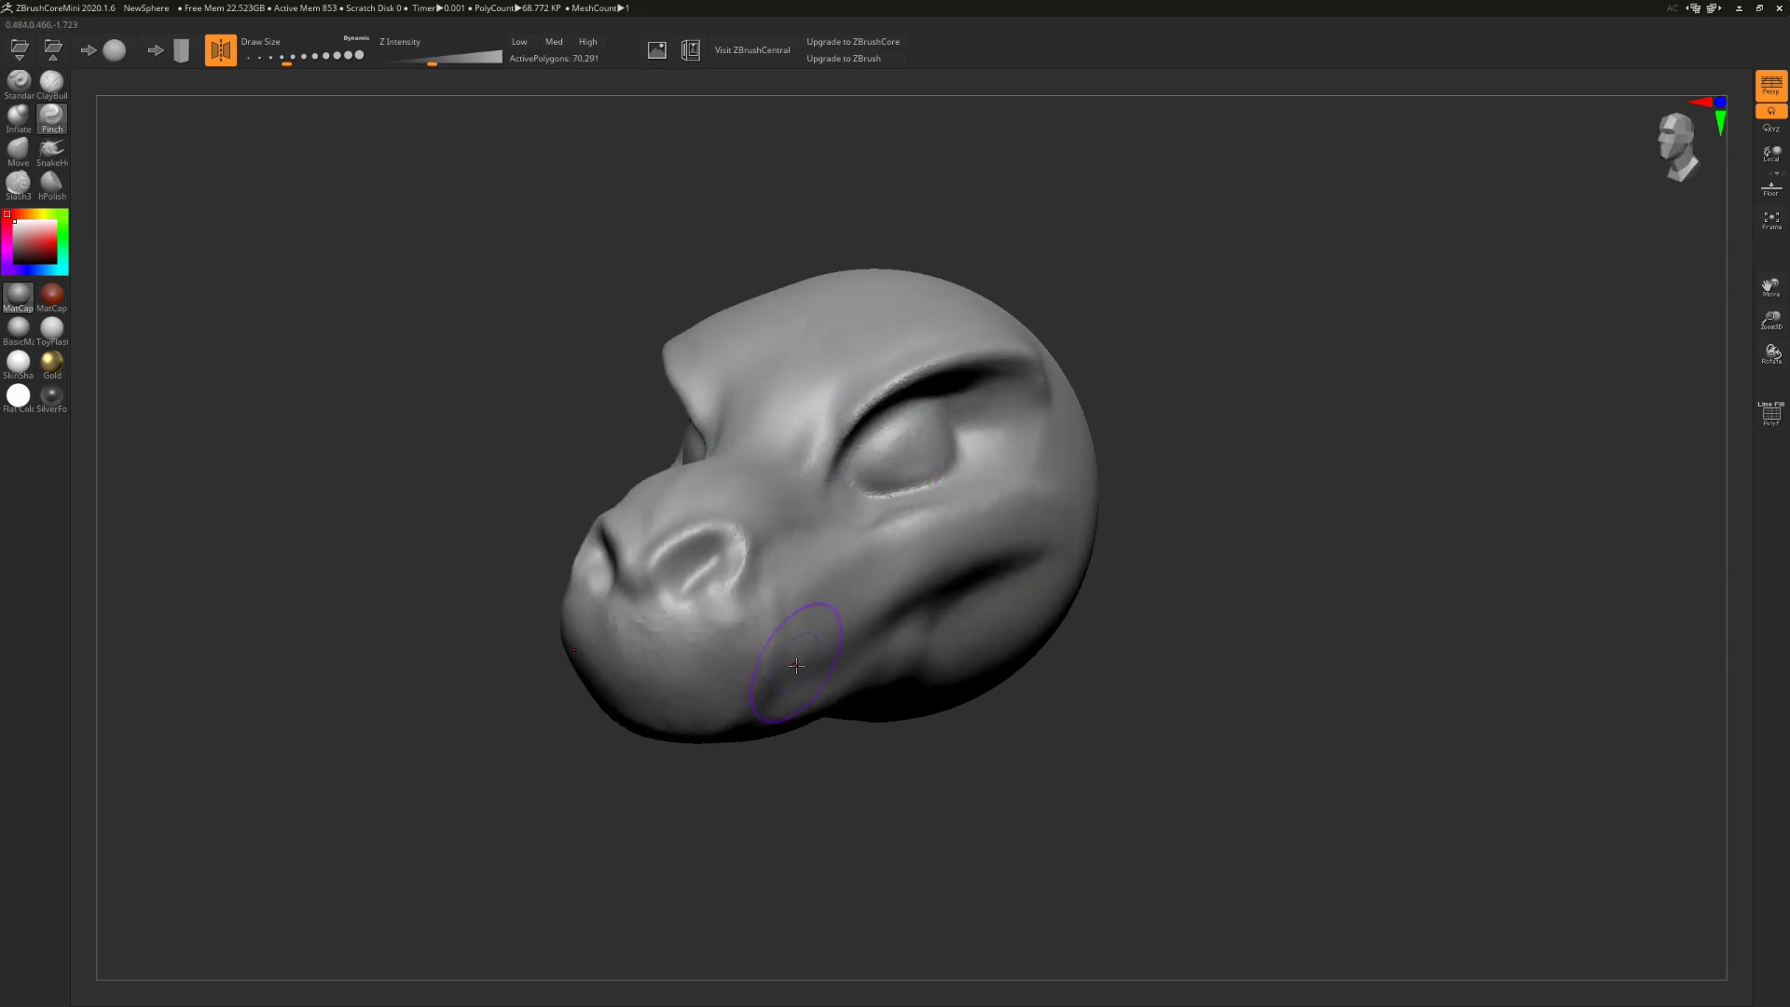
key(ctrl+z)
Step: Build a round eyeball in the empty socket with the ClayBuildup brush and smooth its surface
click(53, 85)
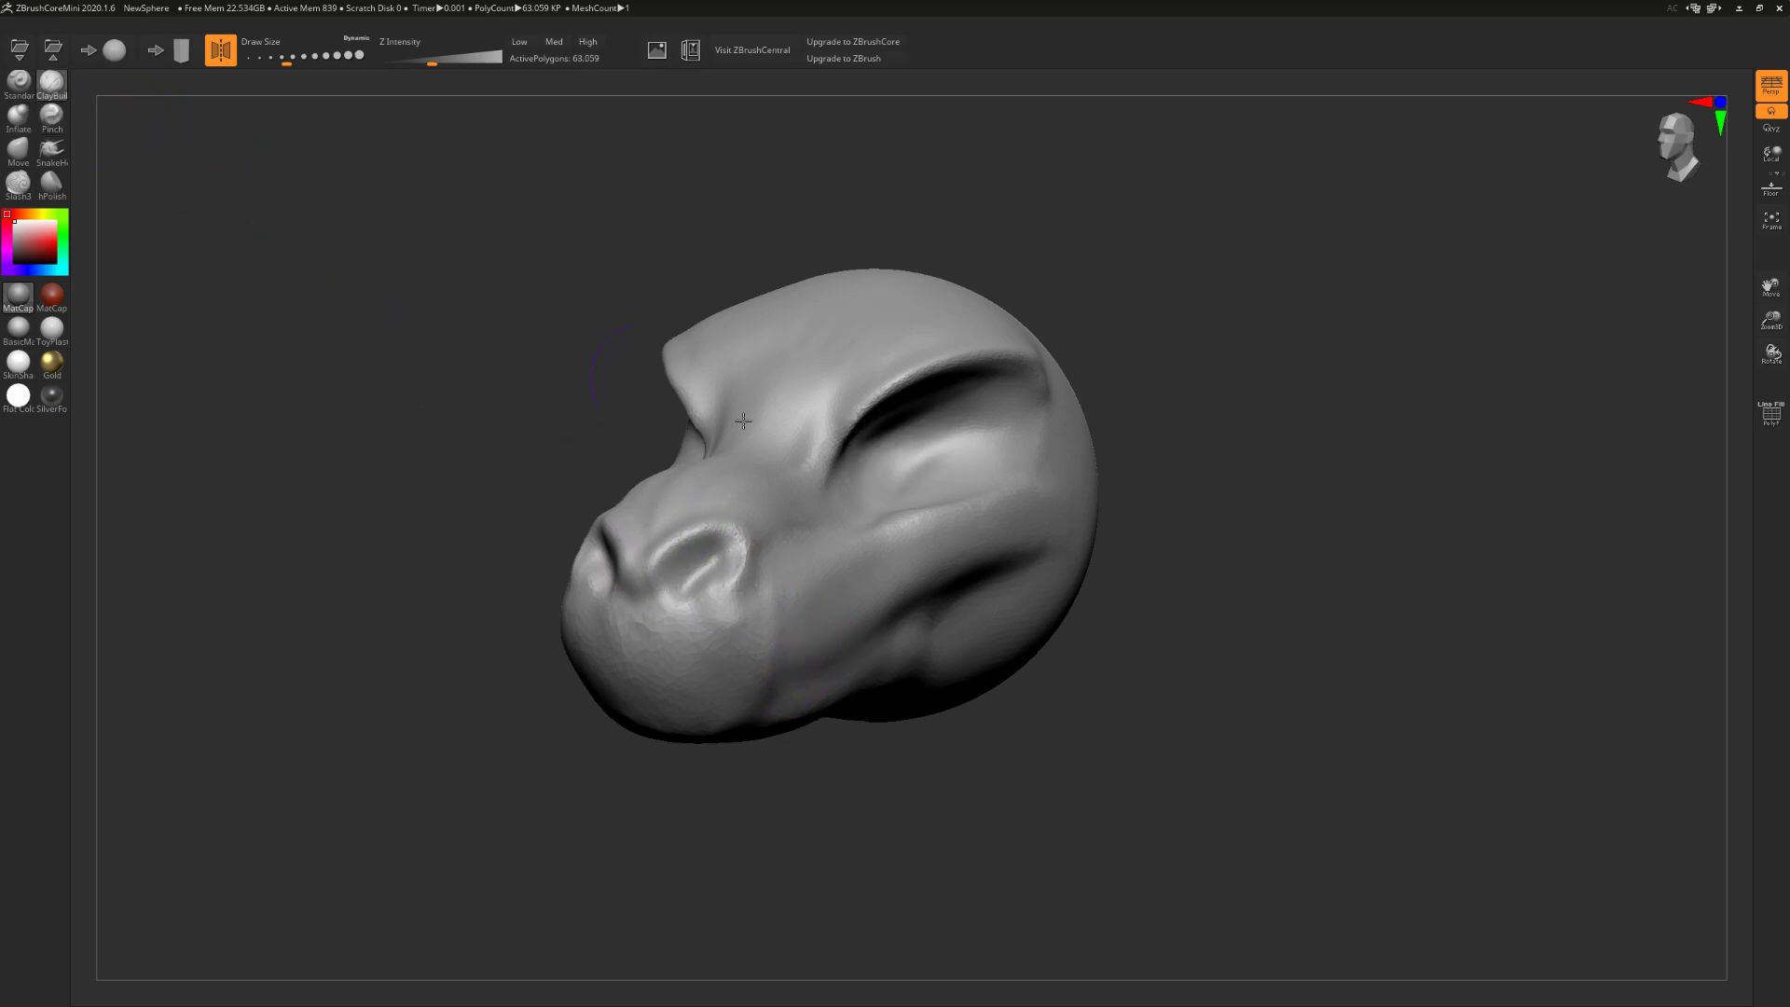
right_drag(1026, 442, 923, 448)
mouse_move(867, 452)
mouse_down()
mouse_move(862, 429)
mouse_move(848, 447)
mouse_move(845, 433)
mouse_up()
mouse_move(844, 433)
right_down()
mouse_move(843, 473)
mouse_move(746, 456)
right_up()
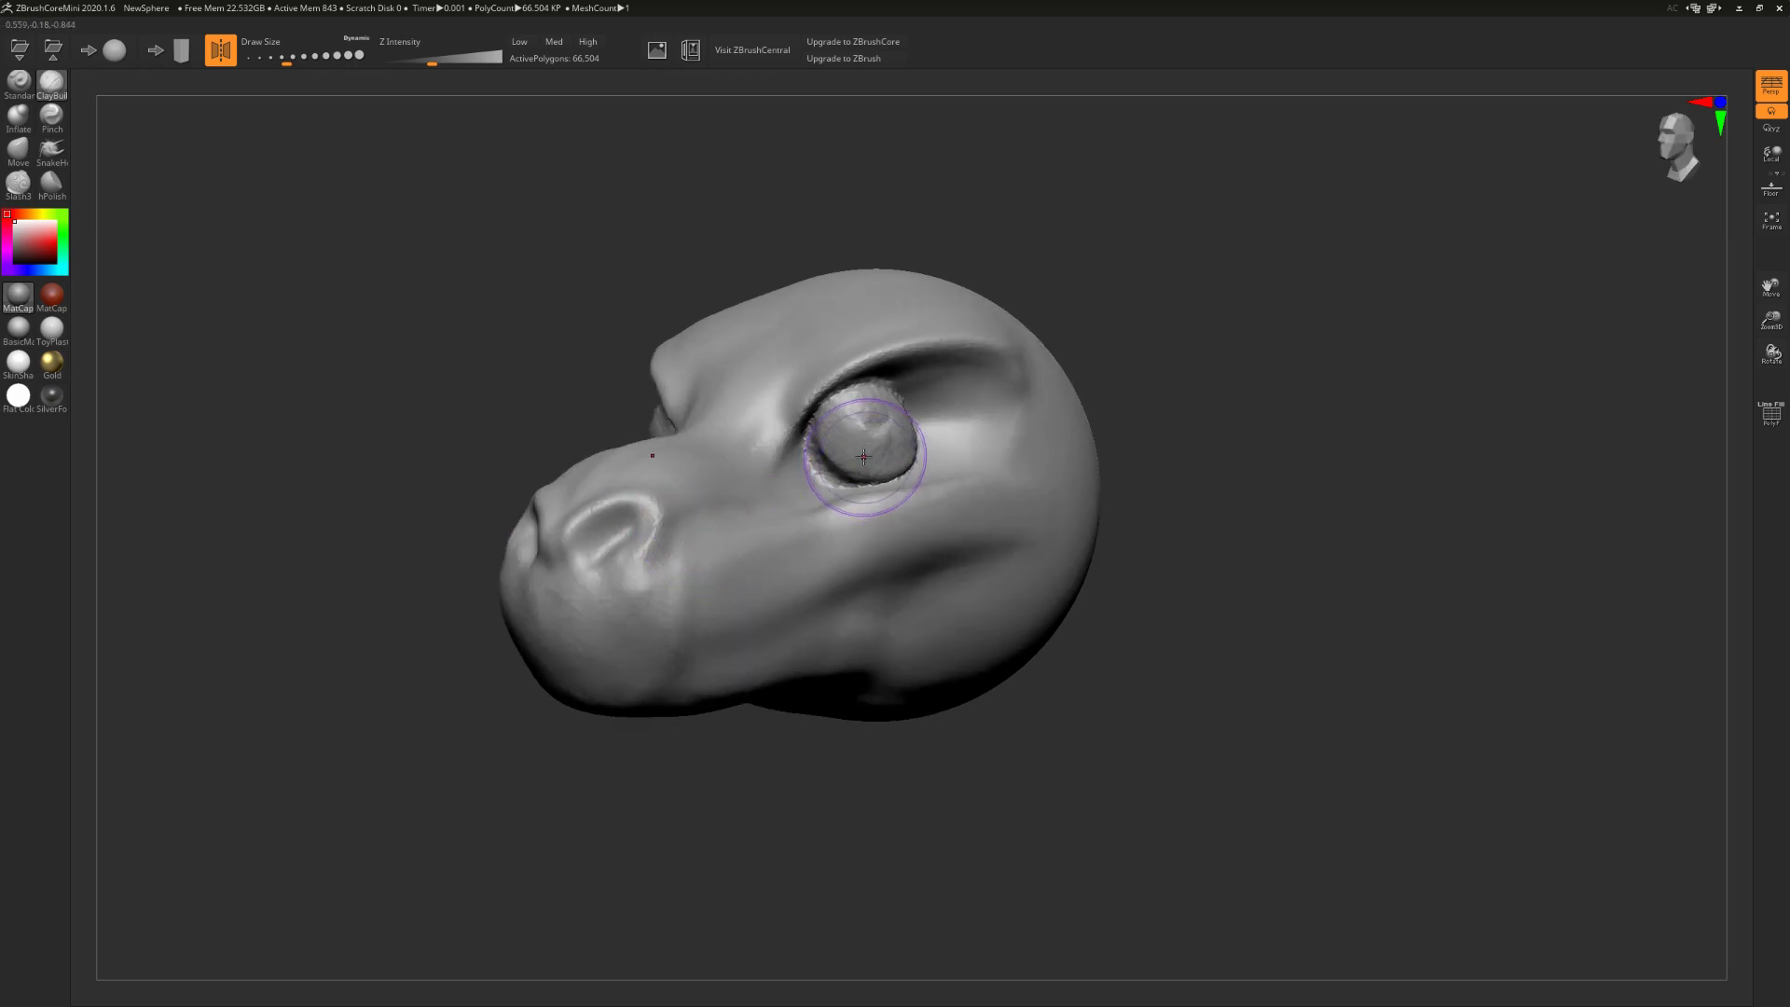
shift+drag(863, 449, 893, 435)
right_drag(893, 435, 853, 438)
mouse_move(838, 454)
shift+mouse_down()
mouse_move(788, 439)
mouse_move(800, 401)
shift+mouse_up()
ctrl+right_drag(800, 401, 647, 694)
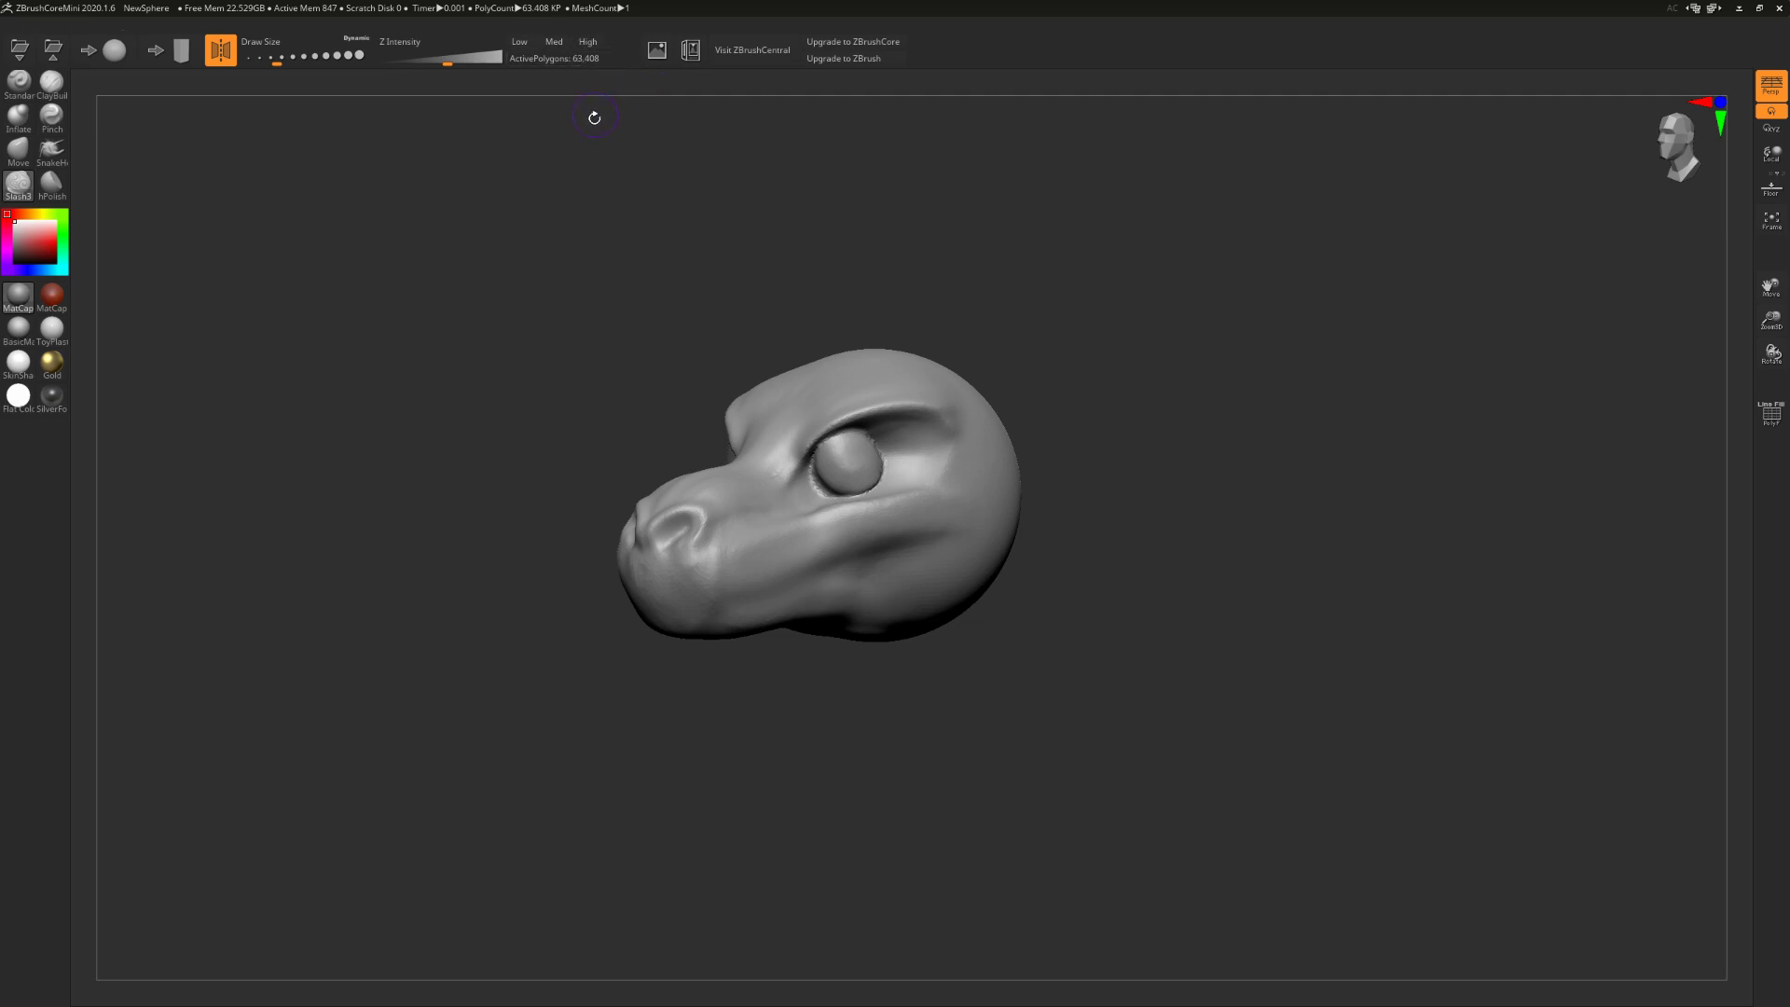
Step: Examine the head from the front and side, preview other materials on it, and return to MatCap Gray
right_drag(695, 592, 727, 596)
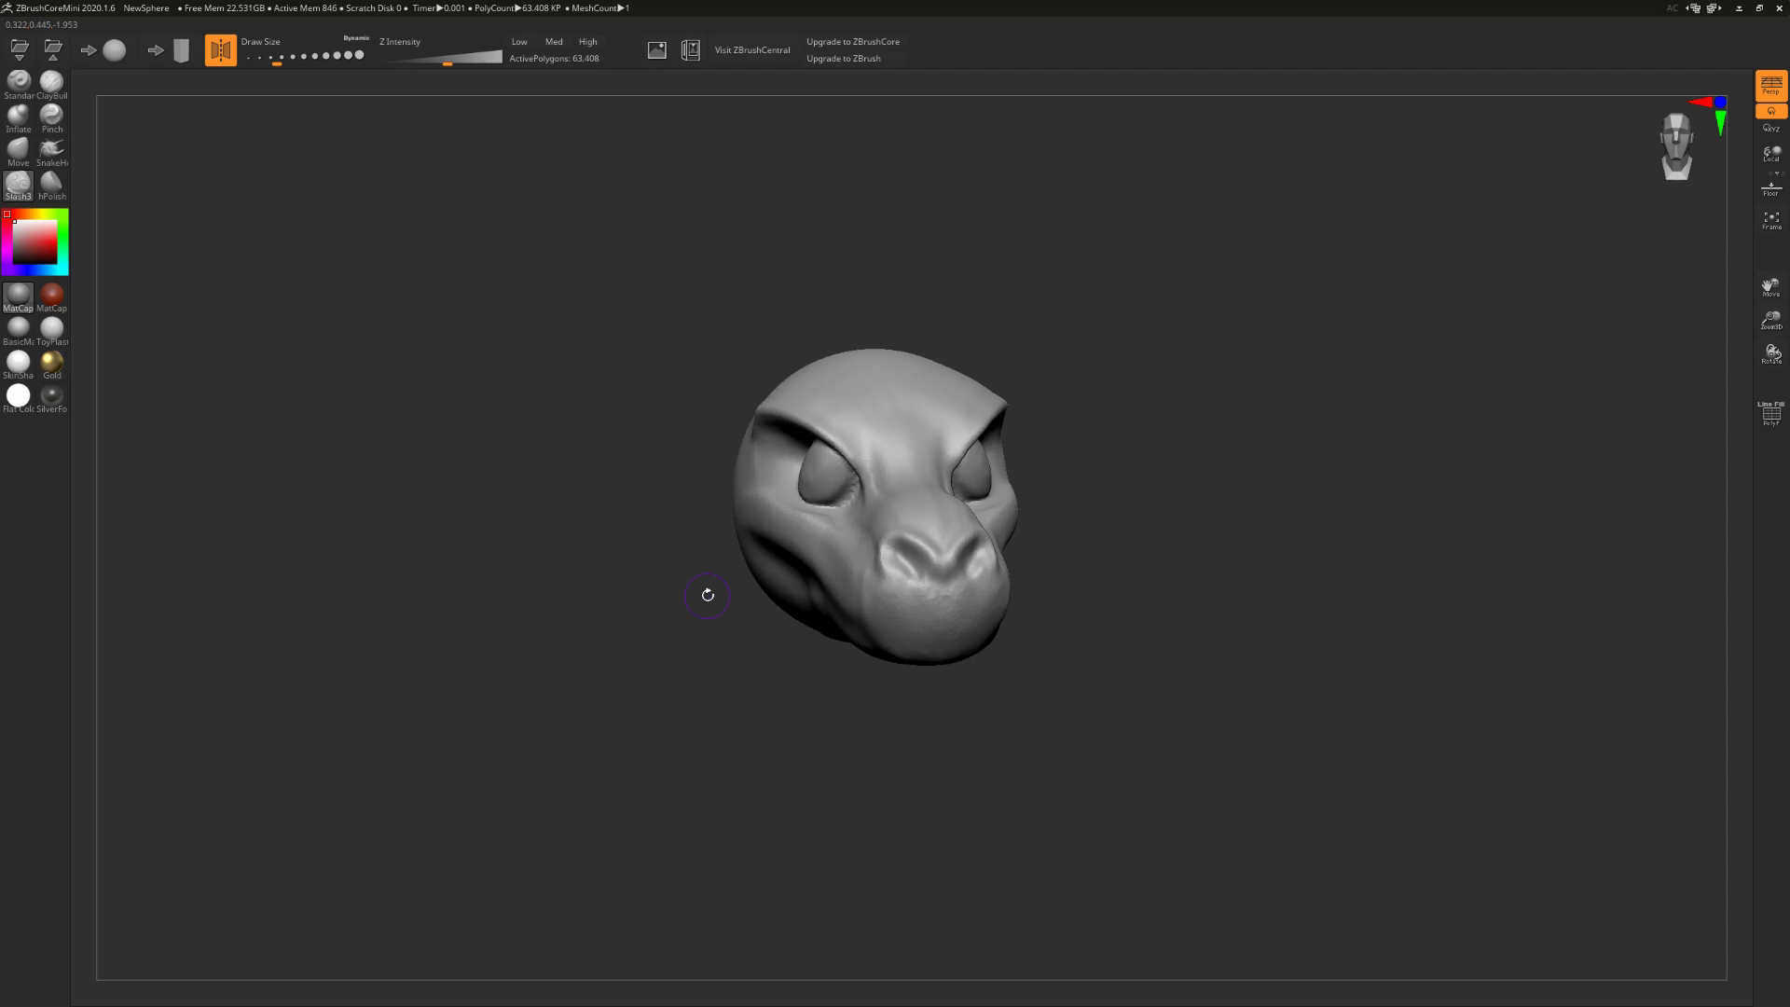
right_drag(944, 558, 859, 556)
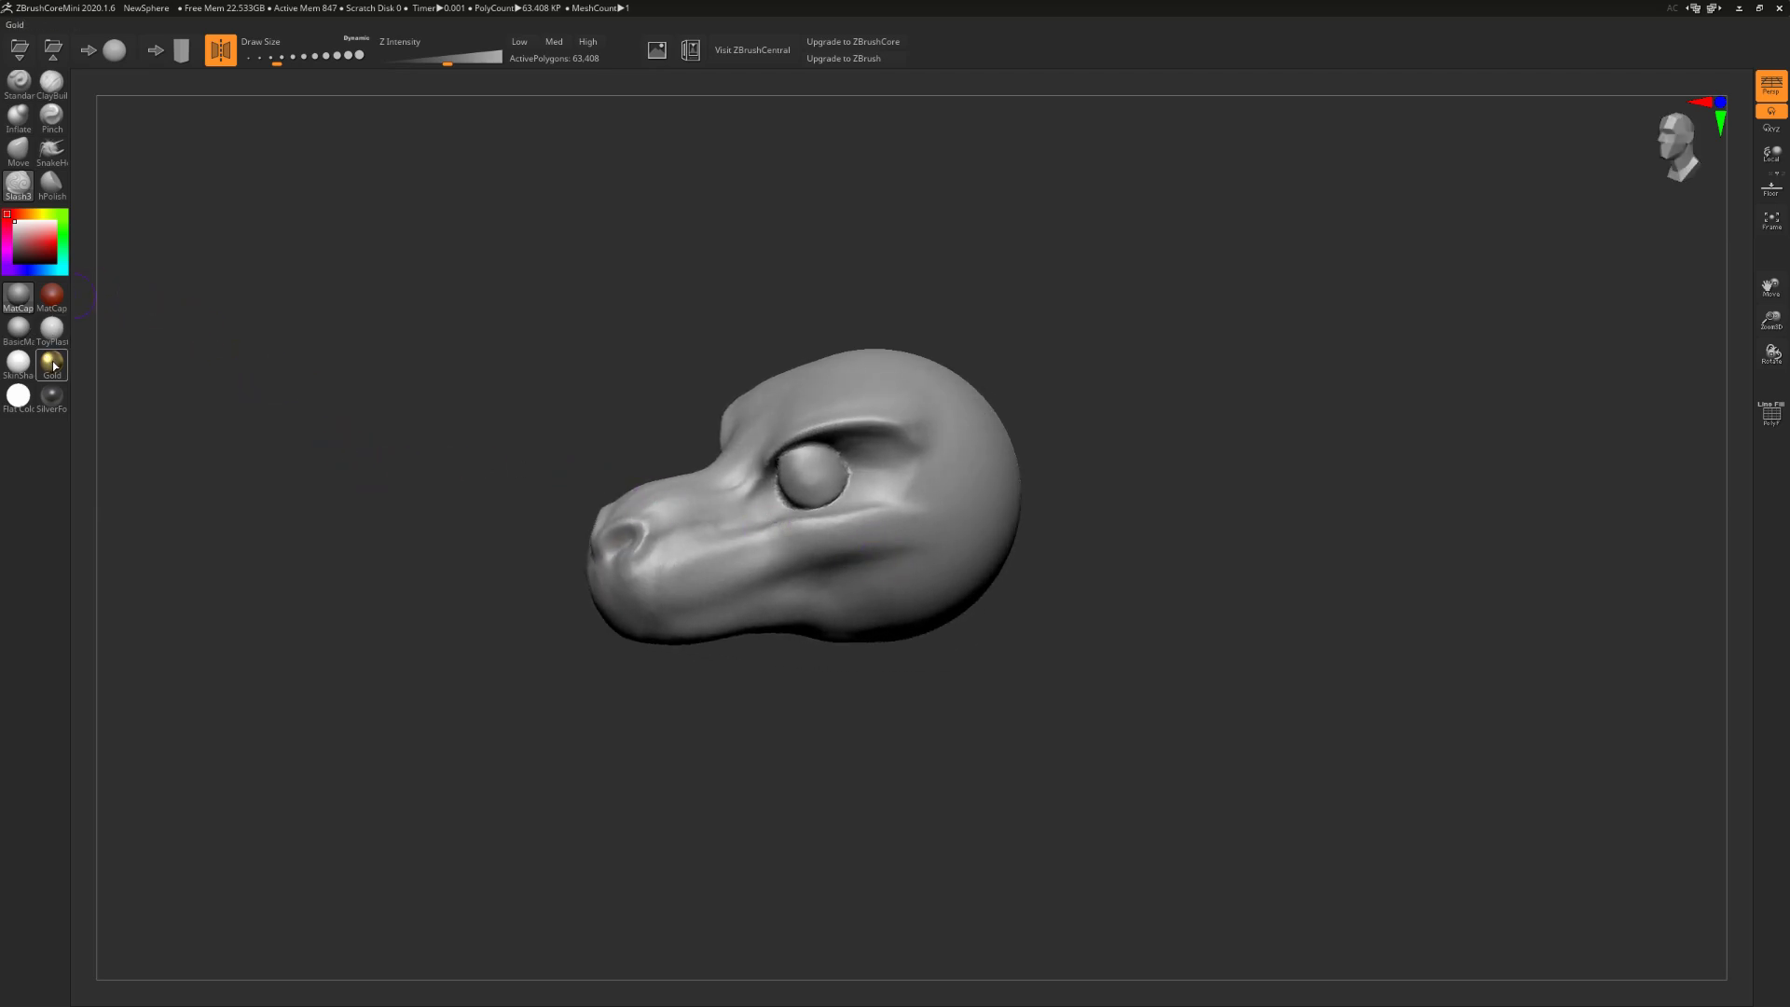
click(17, 395)
click(57, 403)
click(18, 293)
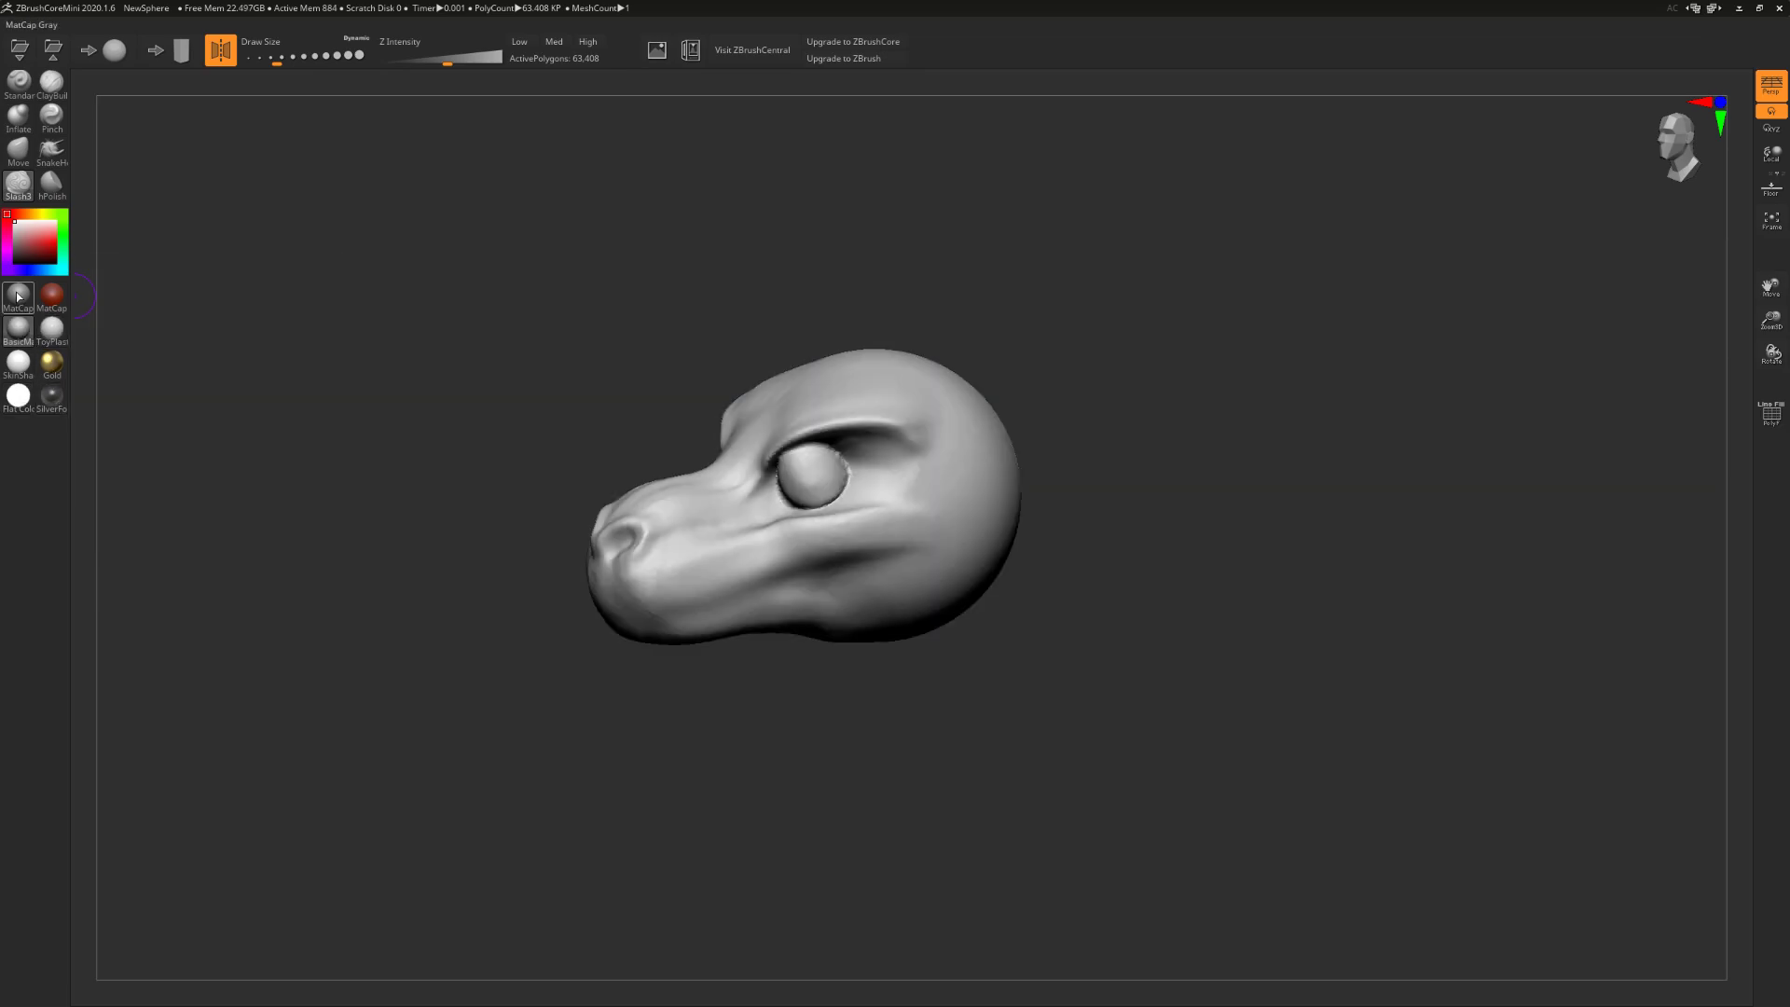
Step: Open the image export dialog and close it without saving an image
click(656, 53)
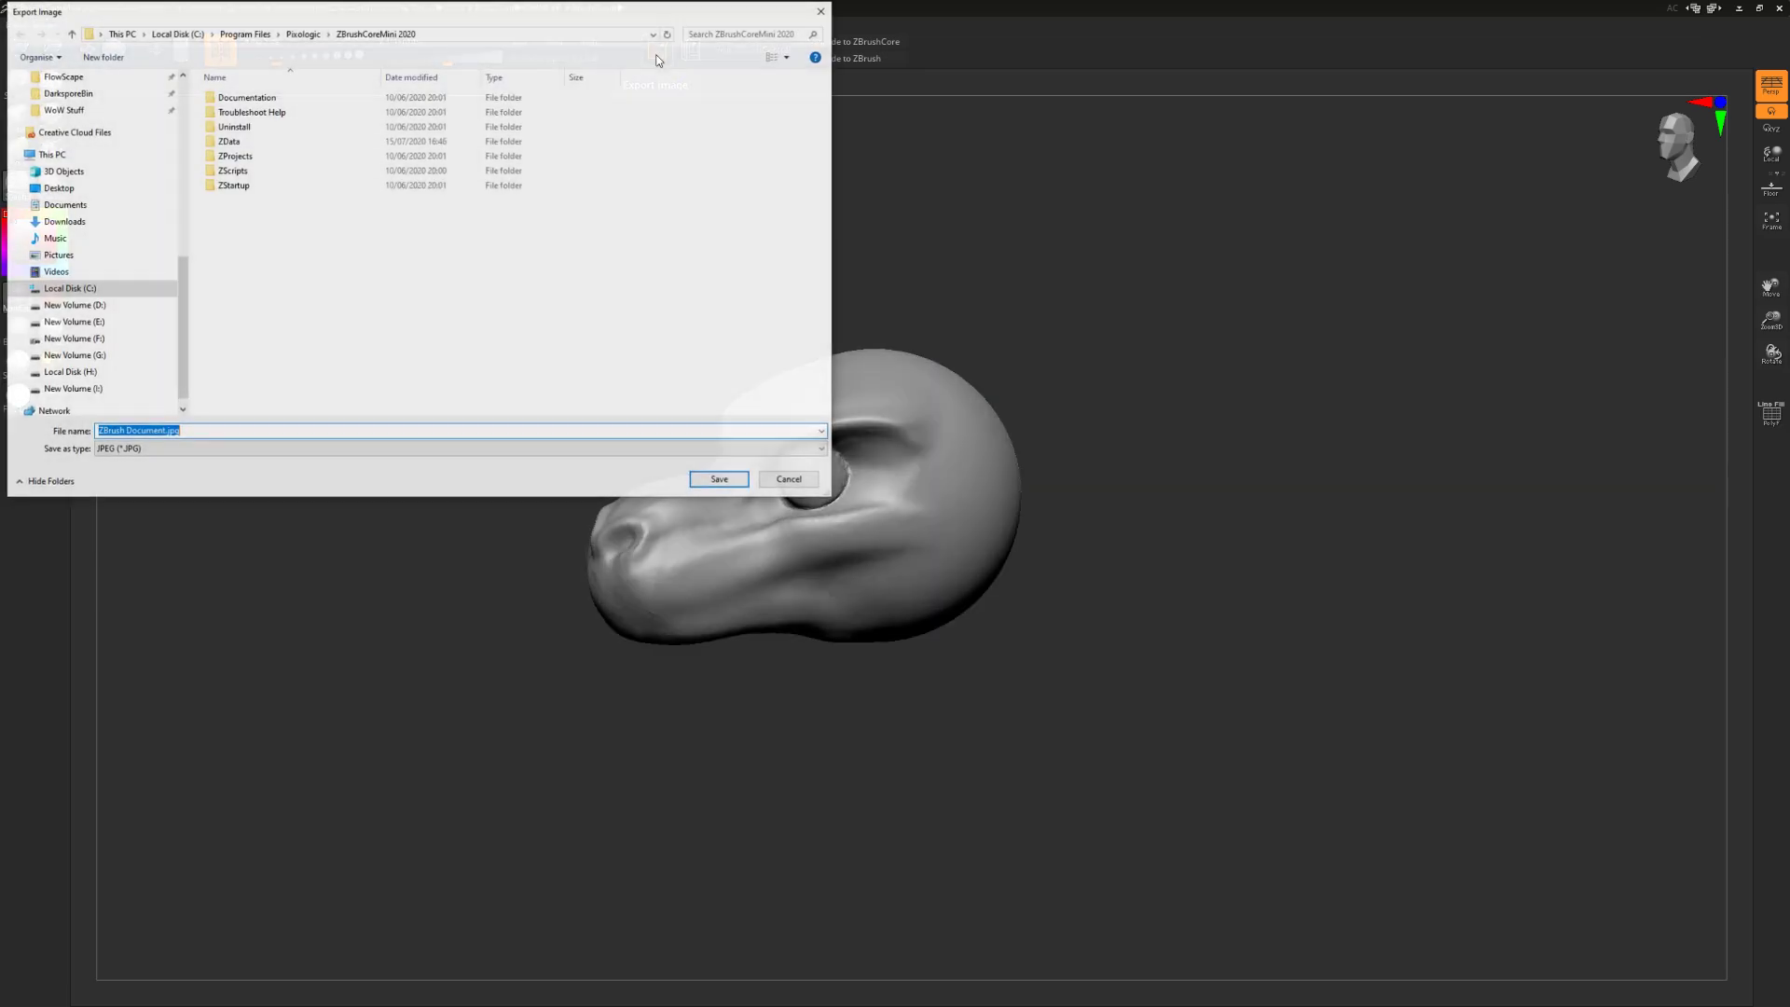
click(803, 485)
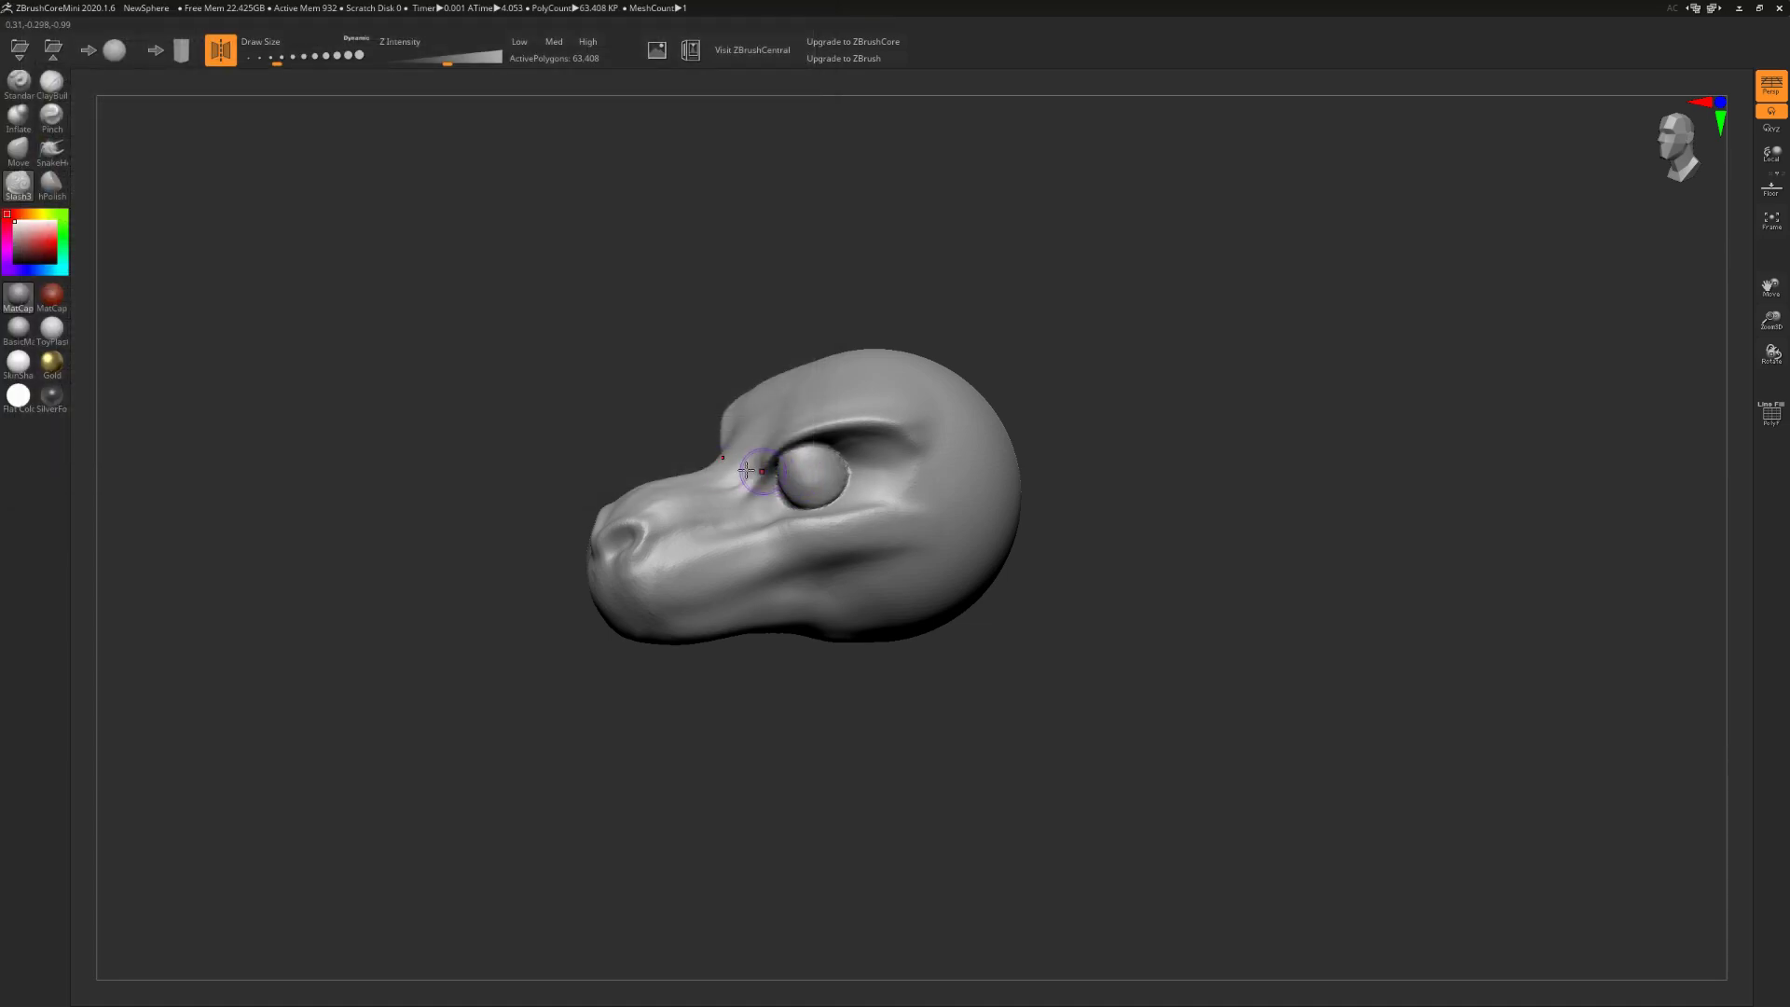
drag(653, 466, 763, 460)
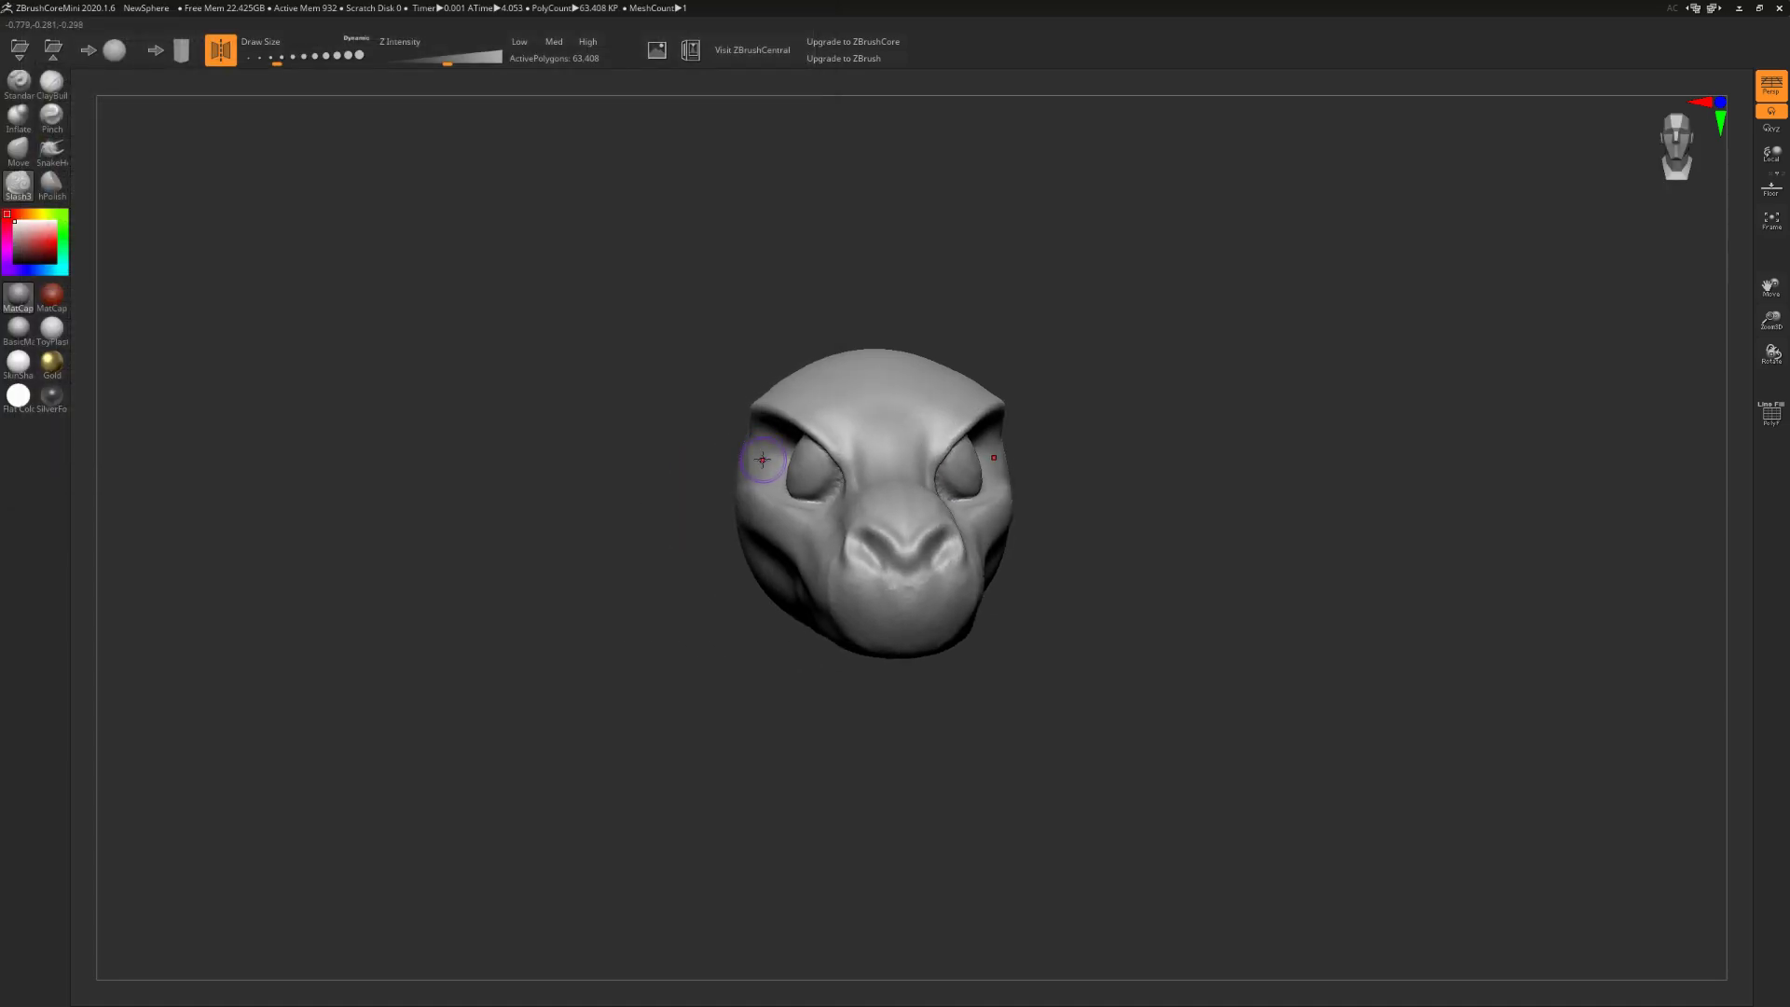
Step: Create a new stone mesh for sculpting without saving the changes to the creature head
click(181, 50)
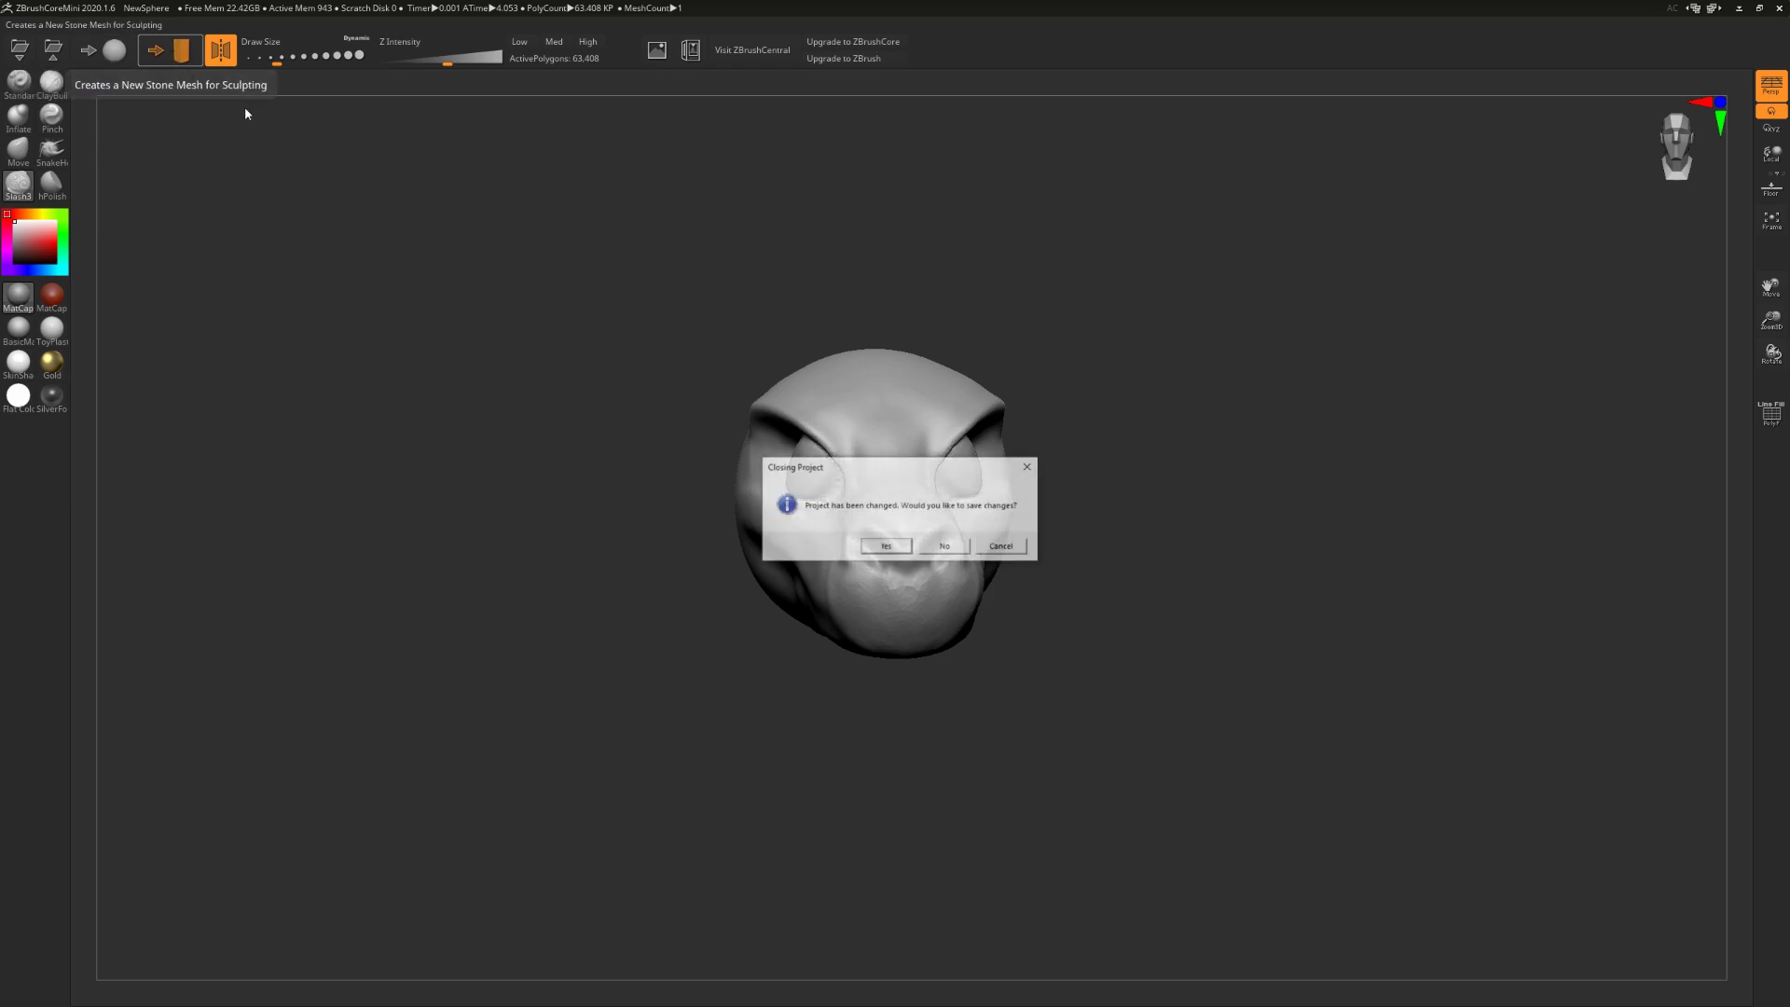
click(928, 547)
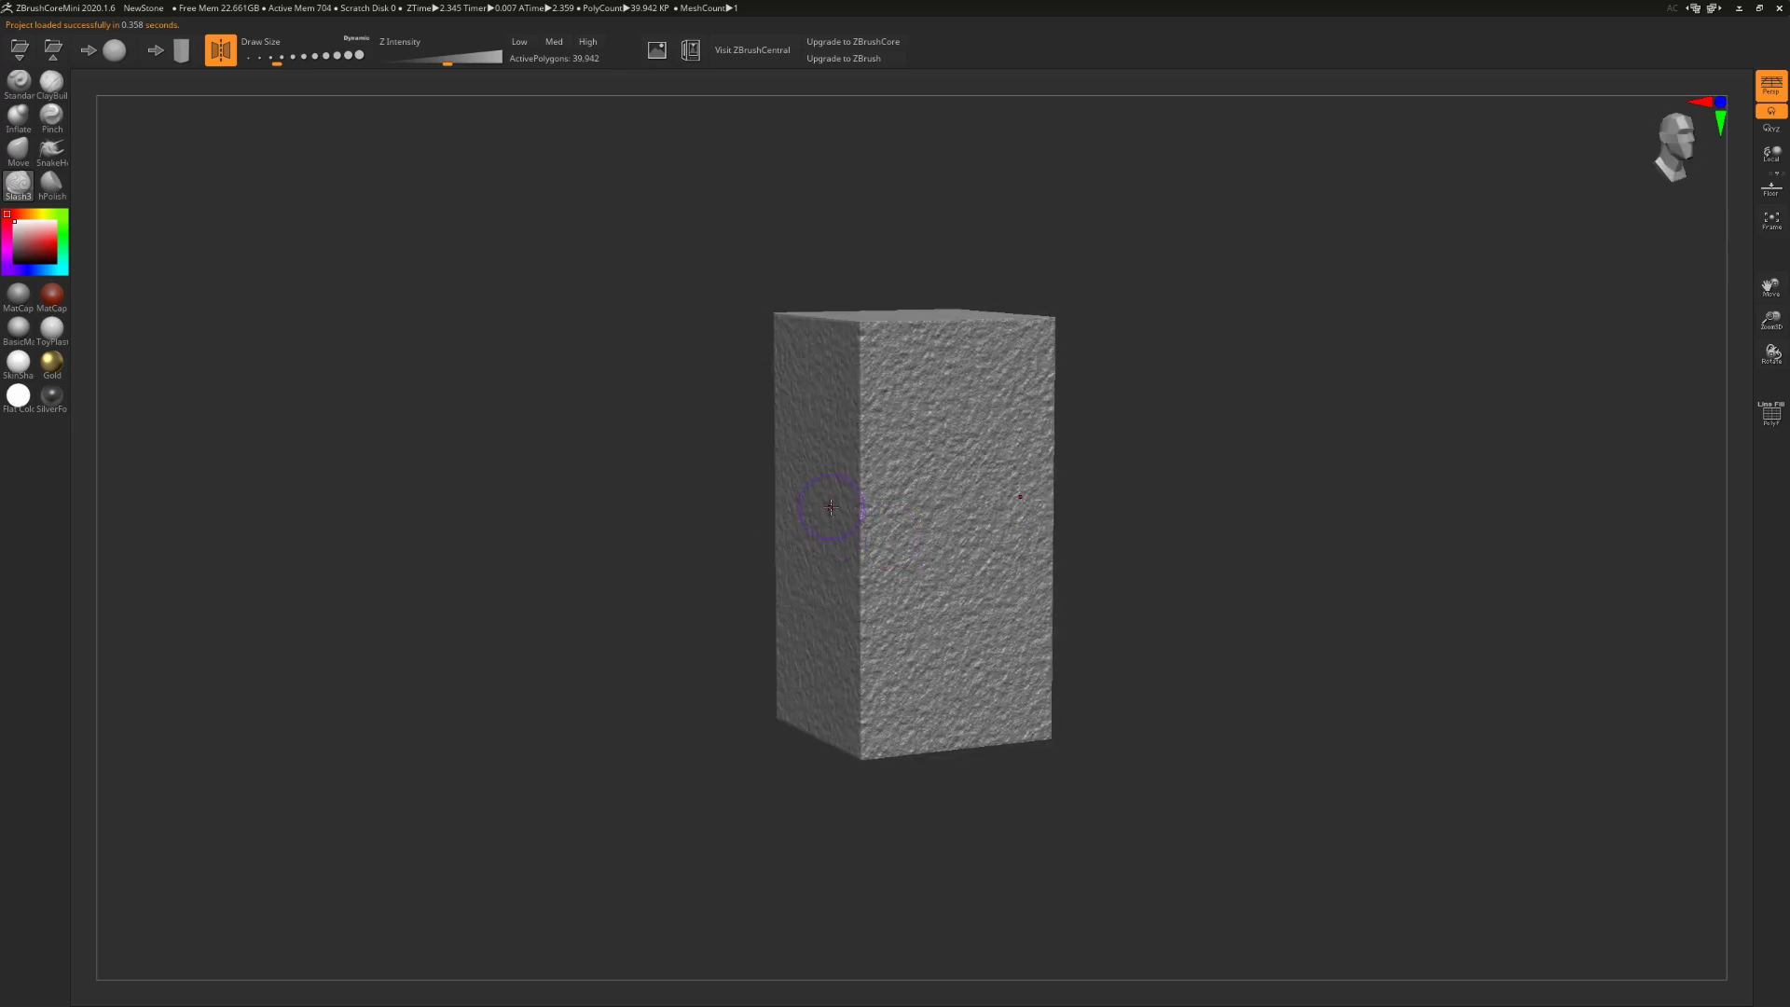
right_drag(967, 538, 903, 539)
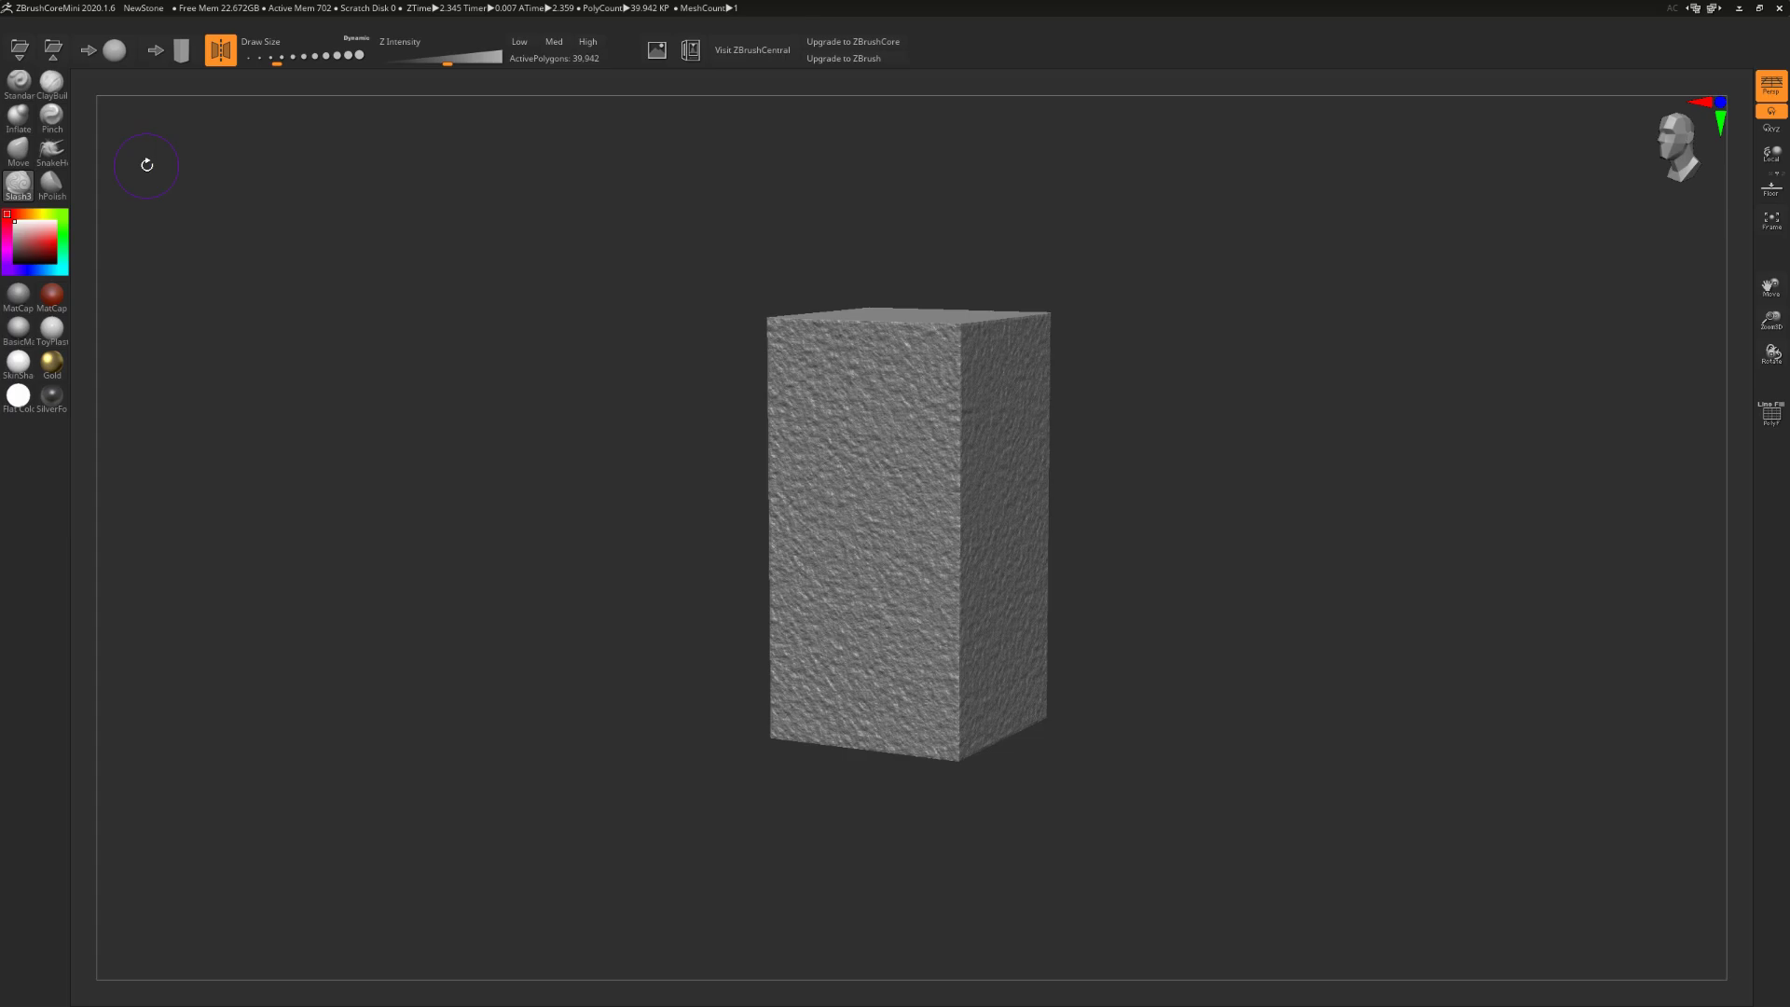
drag(1198, 723, 1155, 752)
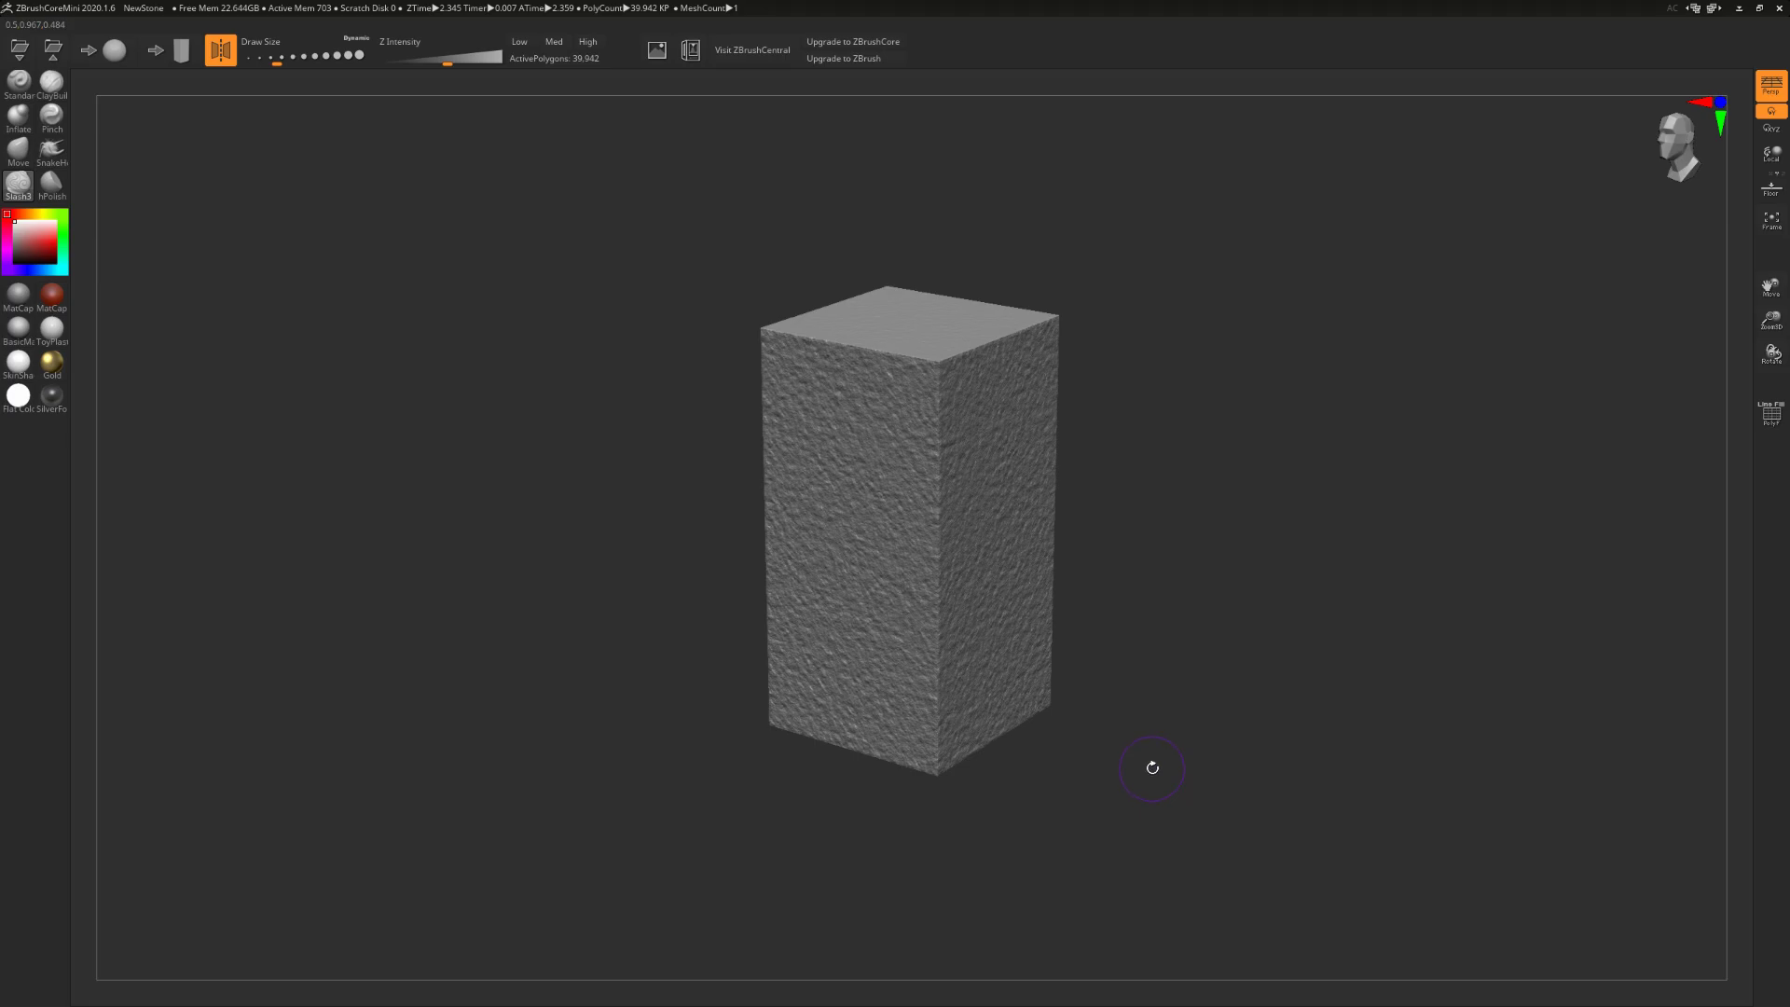
drag(1151, 762, 1129, 769)
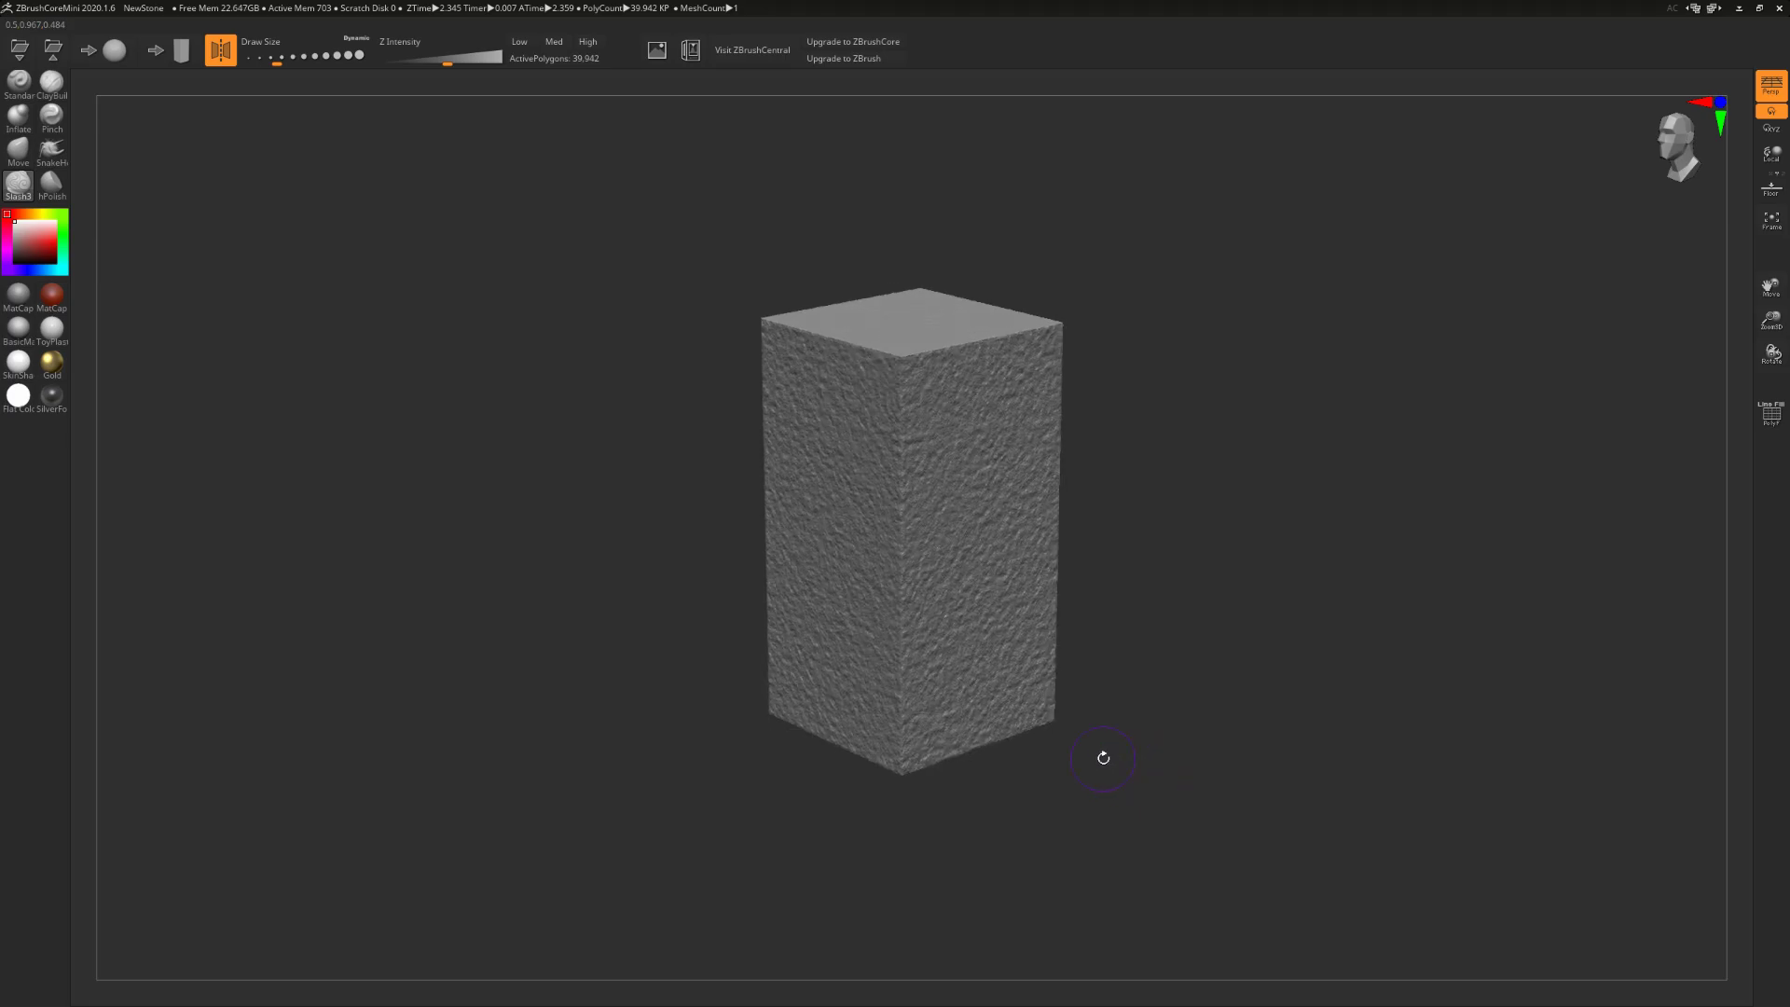